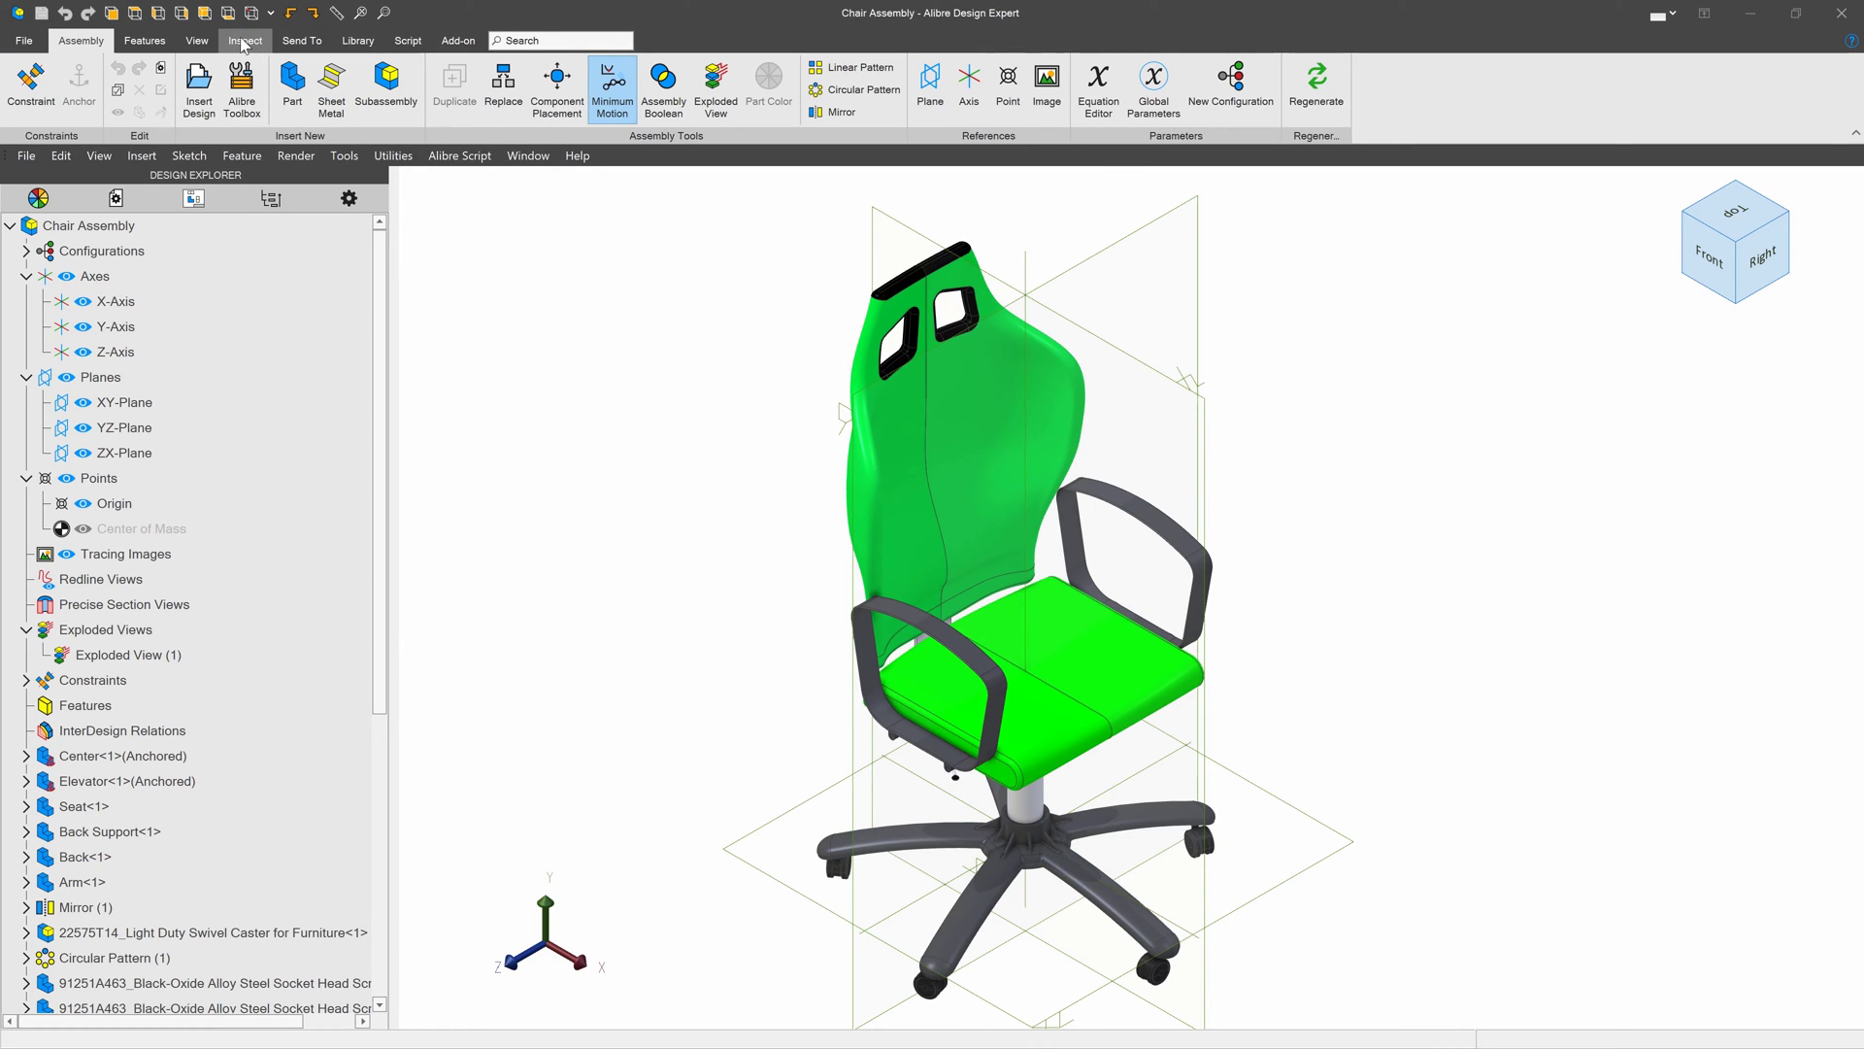
Create a drawing of the chair assembly from the ANSI template, leaving the title block text fields unfilled
{"action": "left_click", "coordinate": [302, 39]}
{"action": "left_click", "coordinate": [41, 83]}
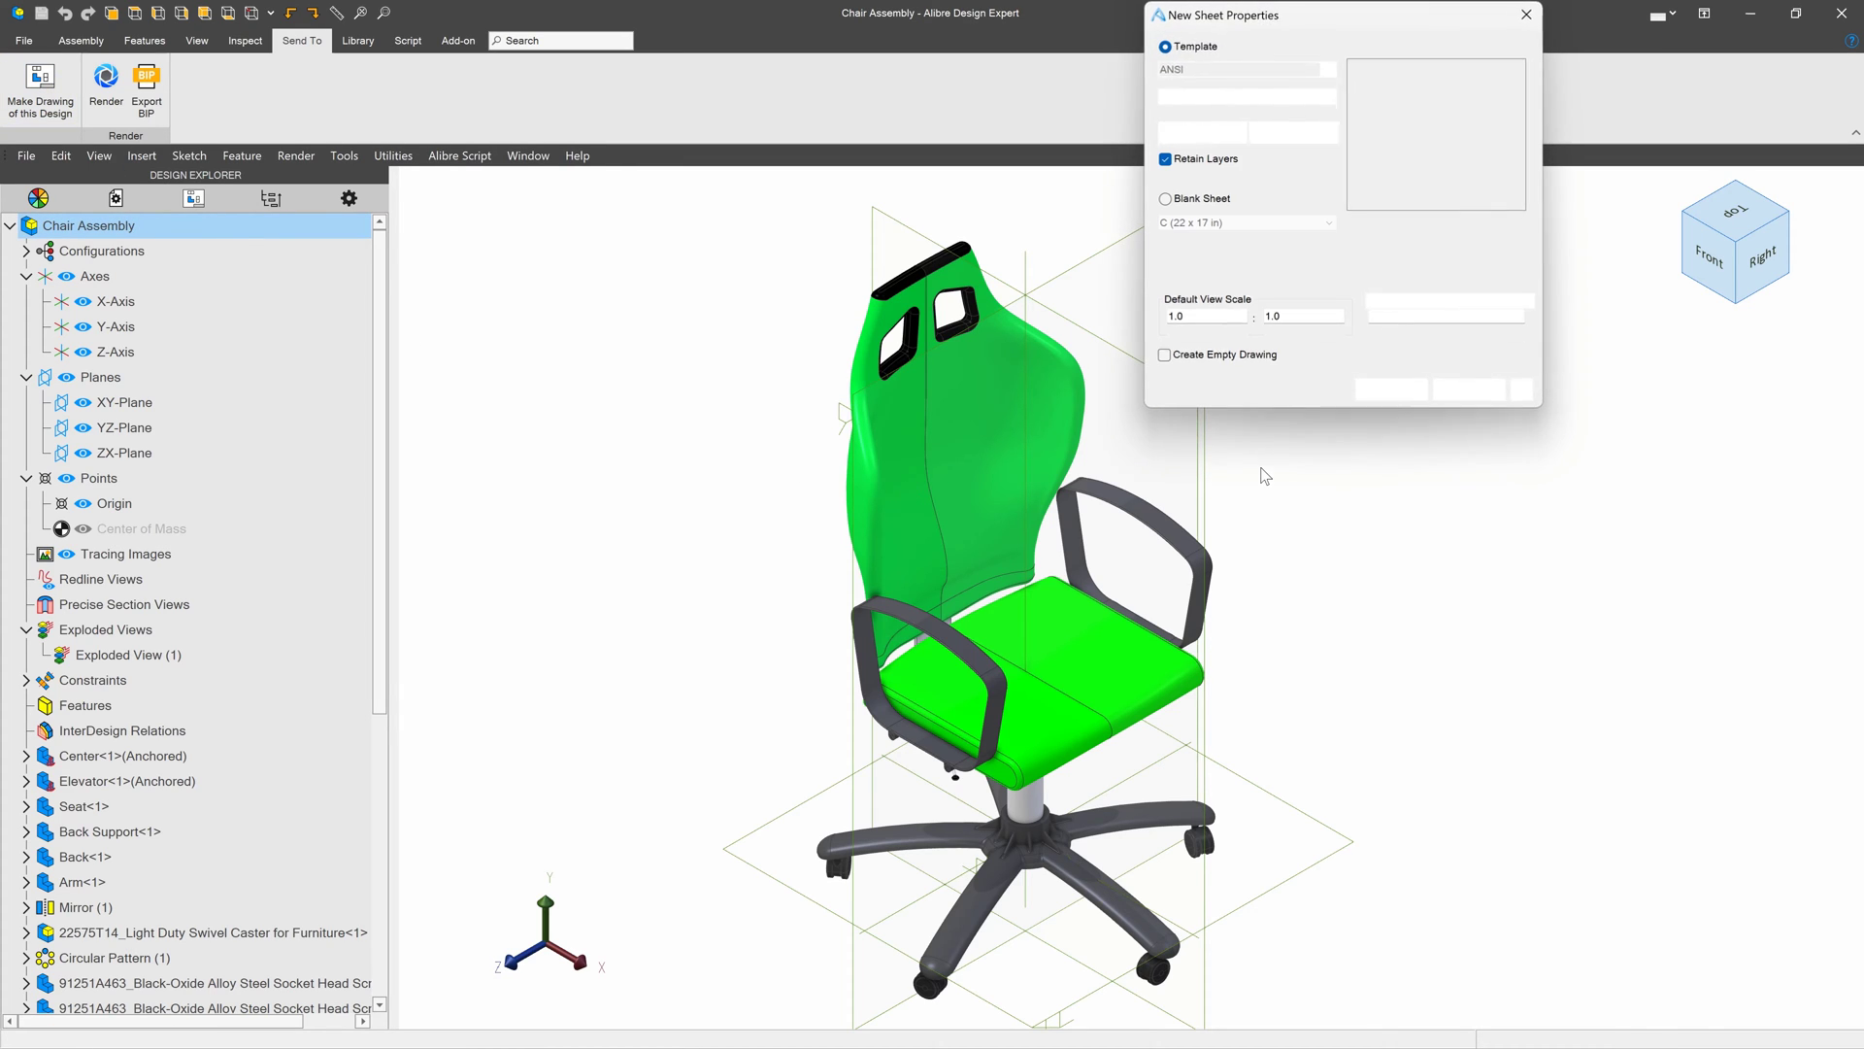
{"action": "left_click", "coordinate": [1384, 388]}
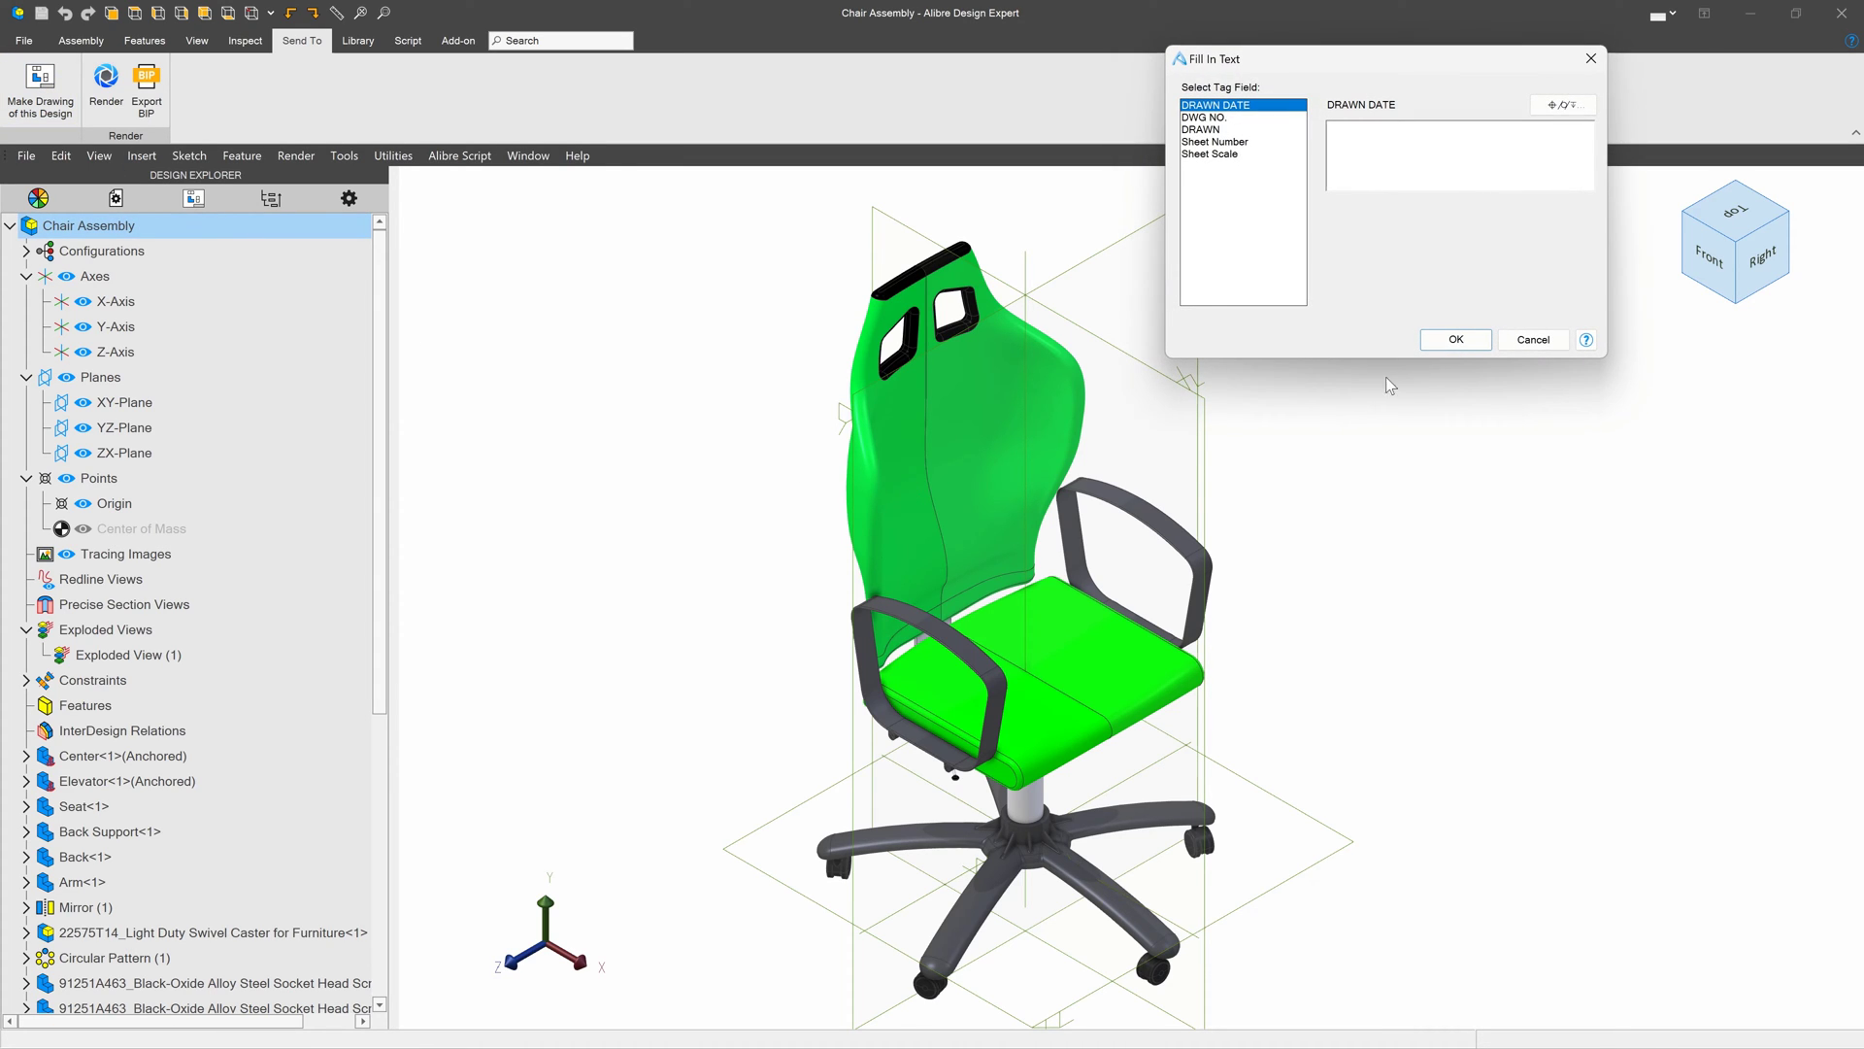
{"action": "left_click", "coordinate": [1455, 339]}
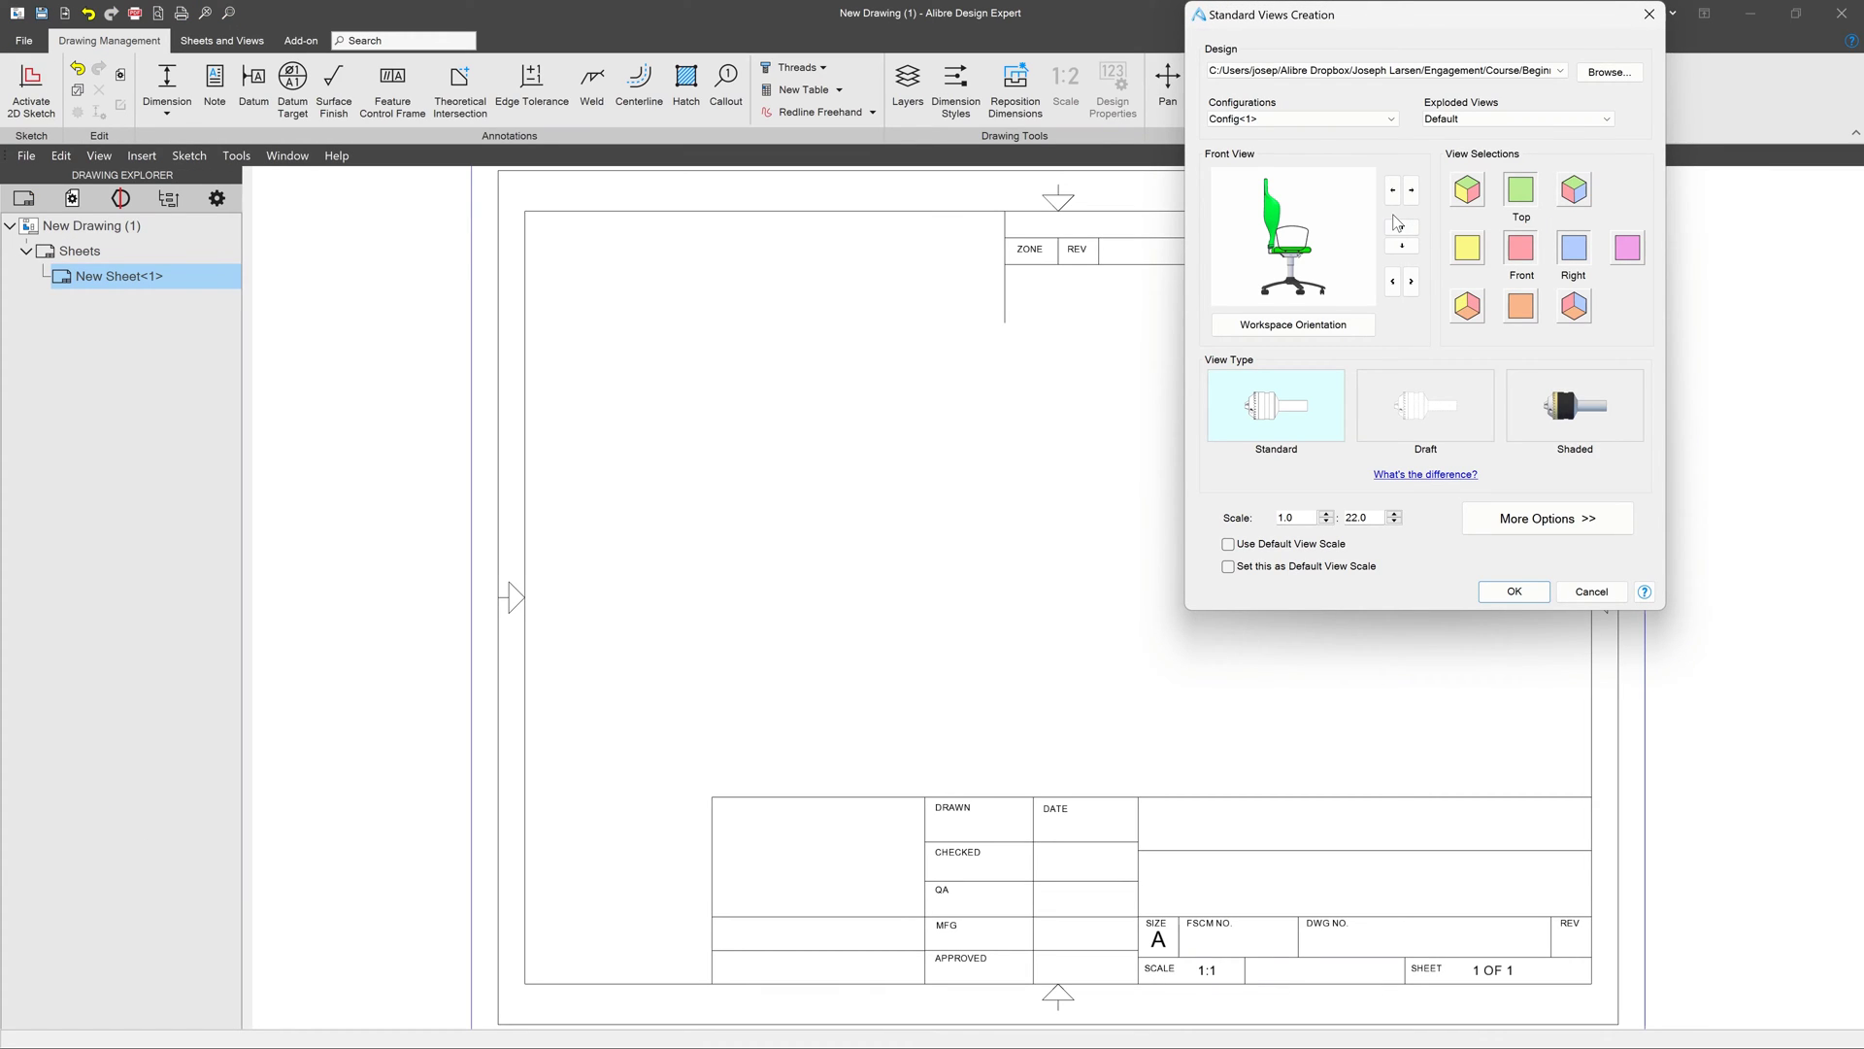
Place the top, front and right views with the front view facing the chair's front, and move the top view down onto the sheet
{"action": "left_click", "coordinate": [1394, 191]}
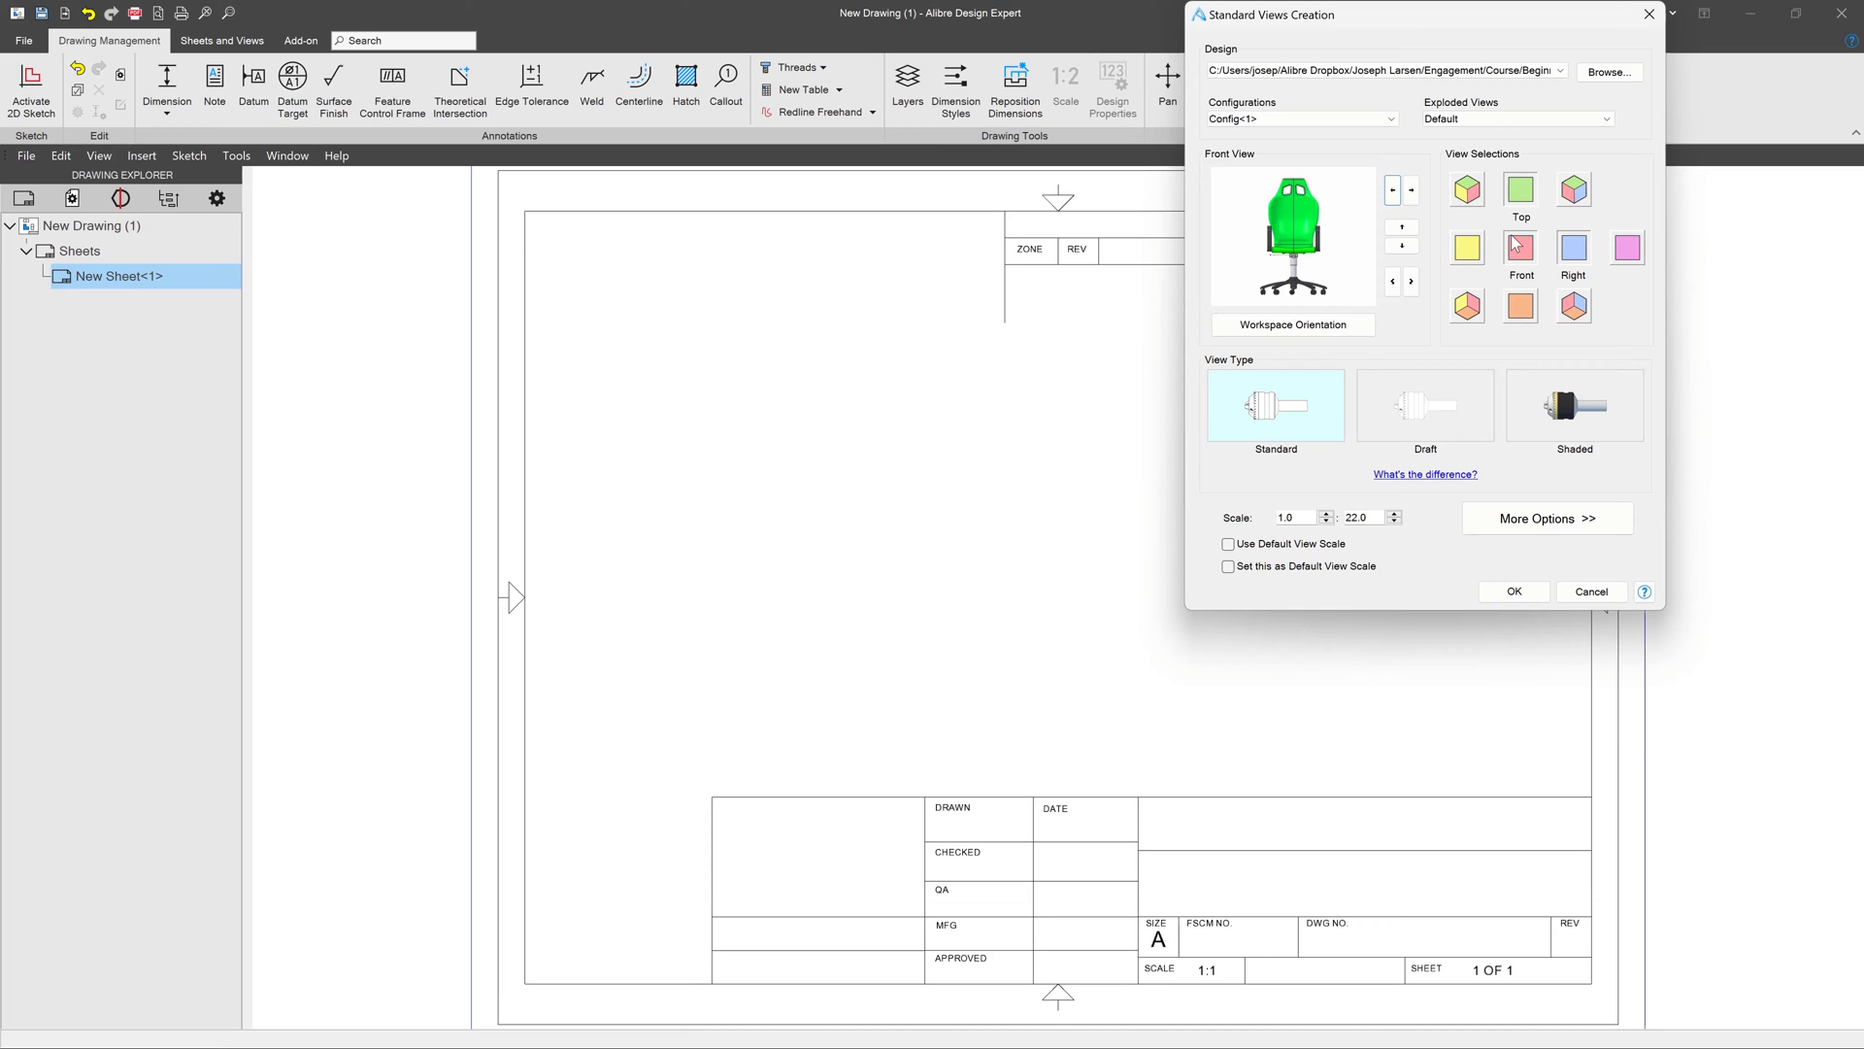
{"action": "left_click", "coordinate": [1500, 593]}
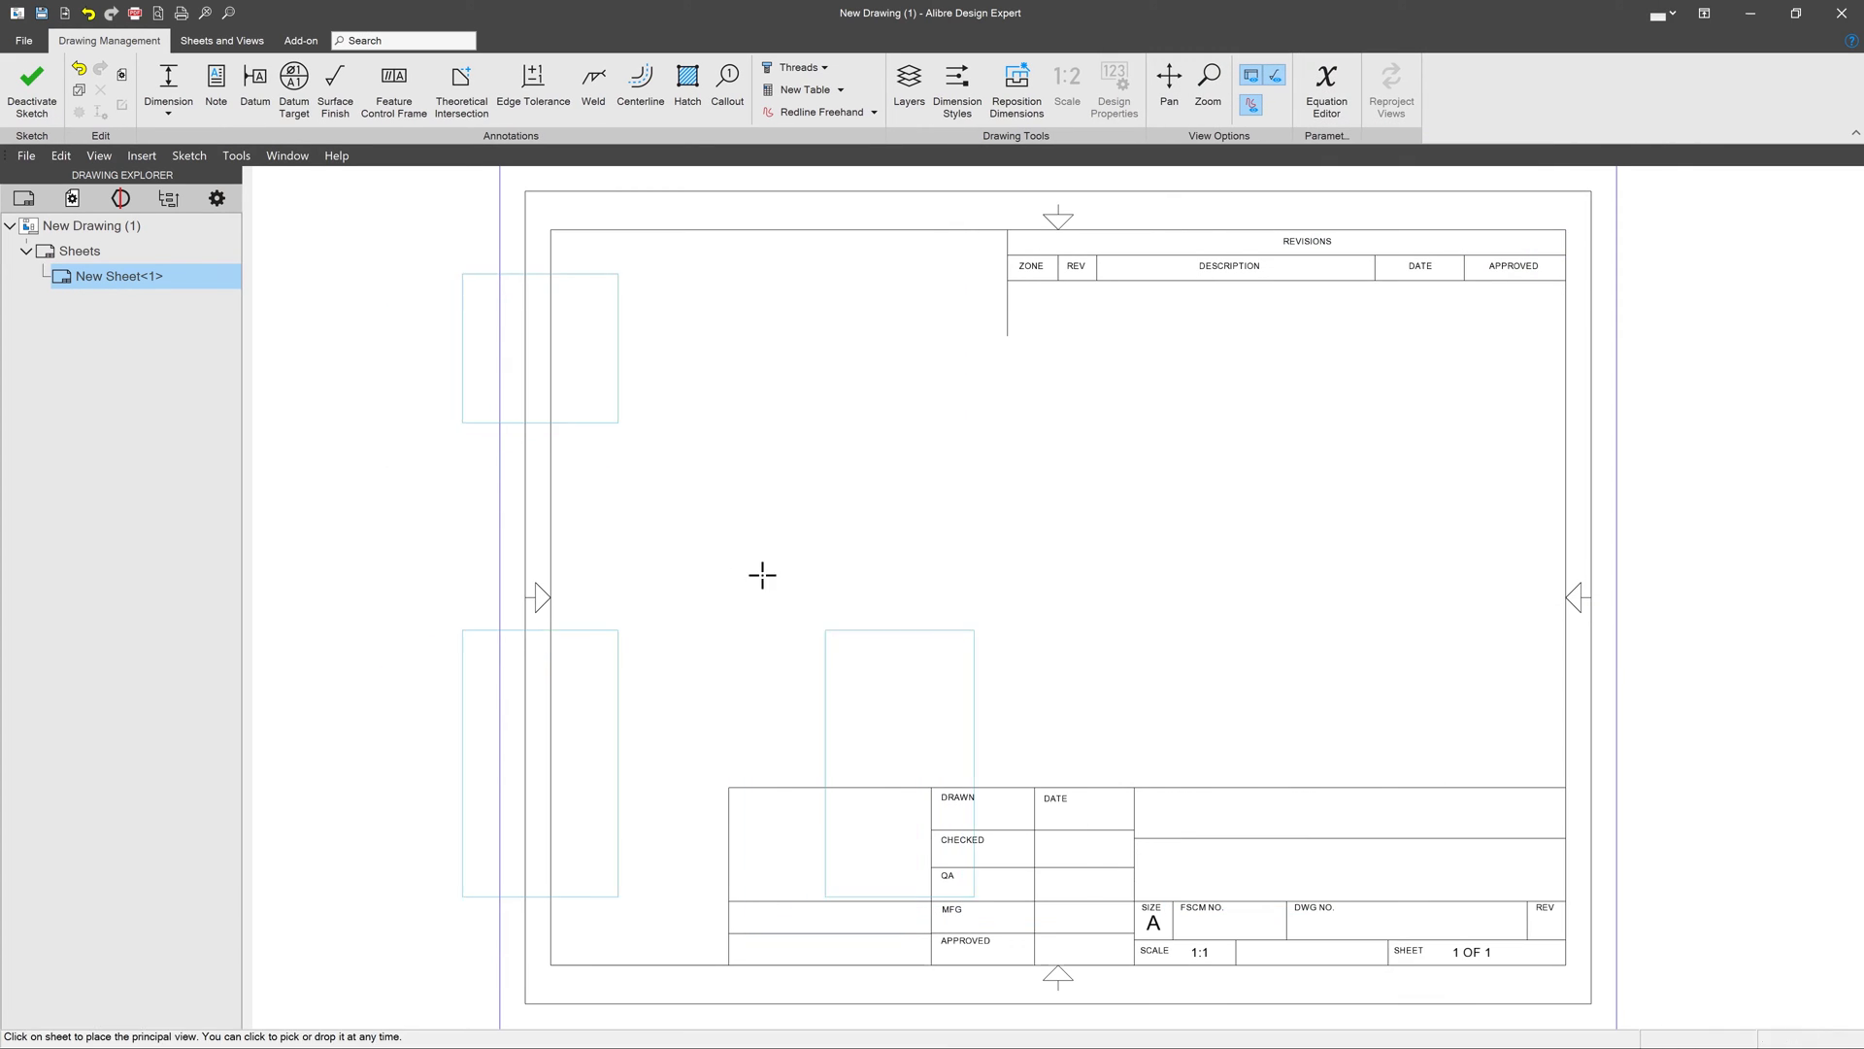
{"action": "left_click", "coordinate": [935, 470]}
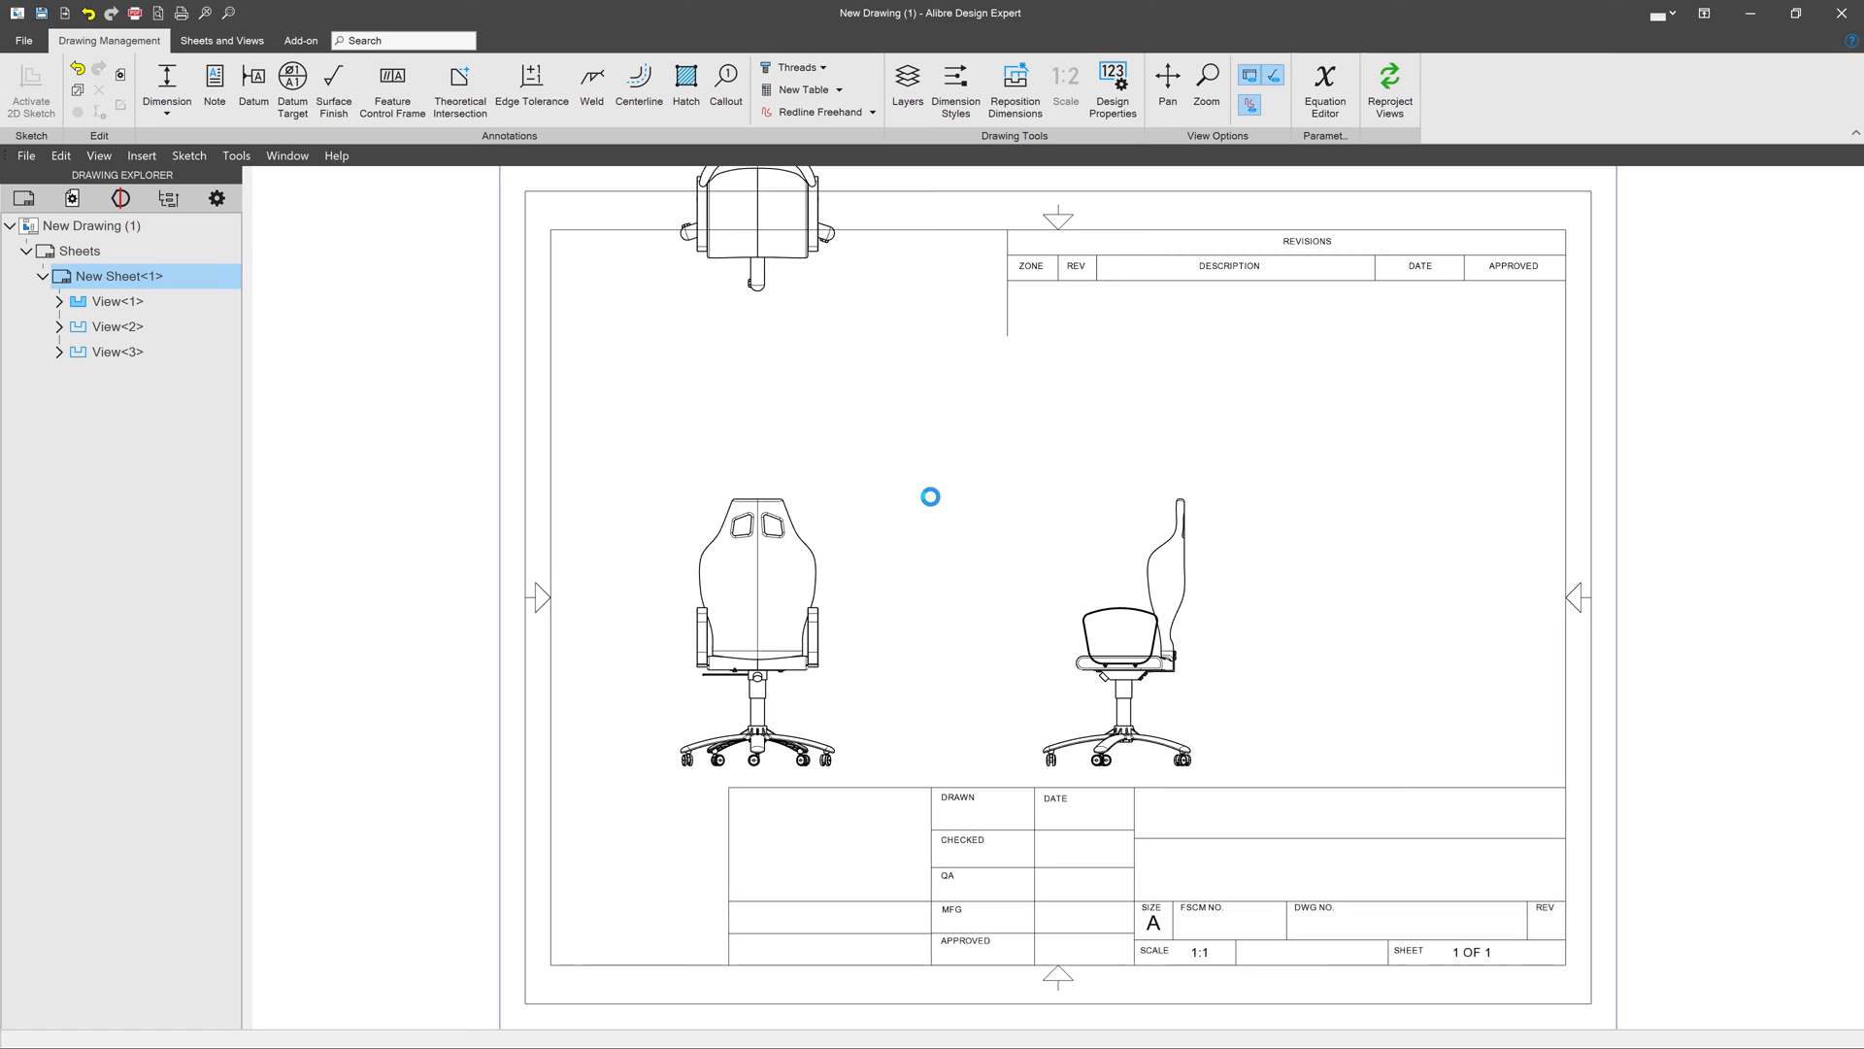
{"action": "left_click", "coordinate": [723, 291]}
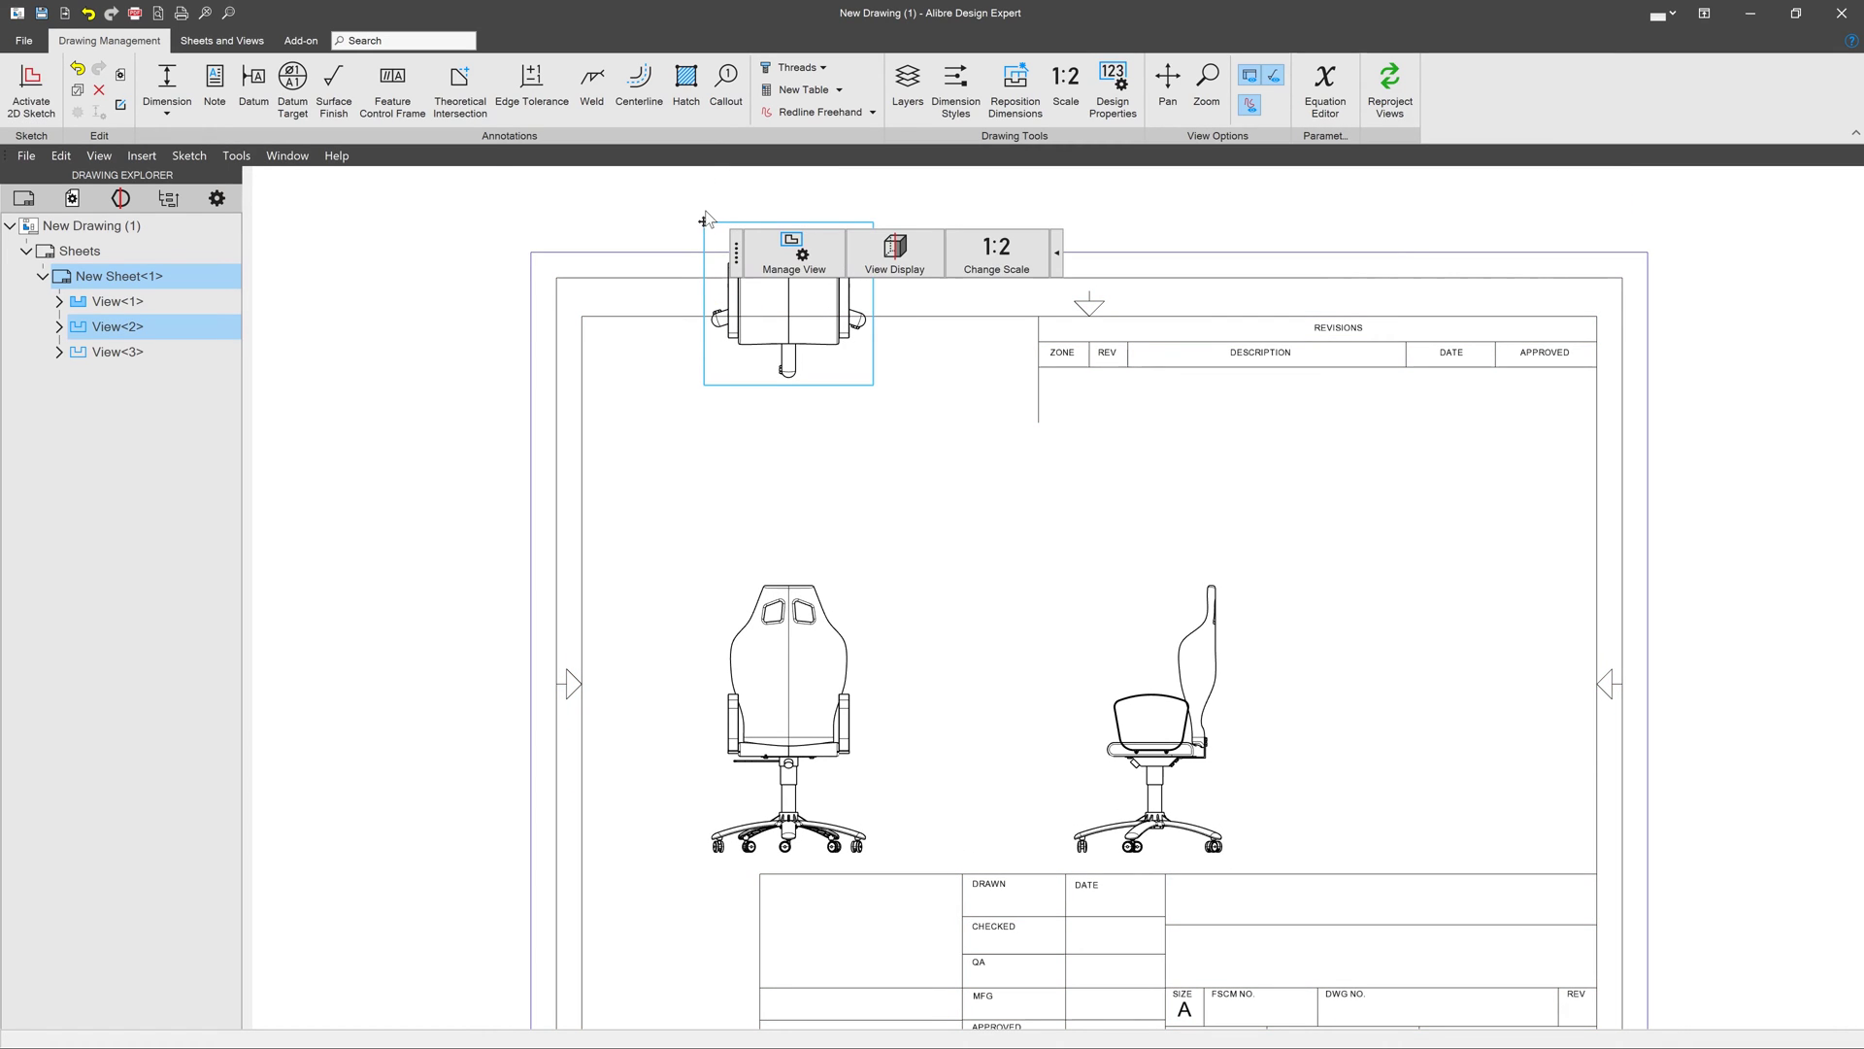
{"action": "left_click_drag", "start_coordinate": [705, 225], "coordinate": [701, 369]}
In a 2D sketch on the right view, draw a horizontal line just below the casters
{"action": "scroll", "coordinate": [1185, 820], "scroll_direction": "up", "scroll_amount": 2}
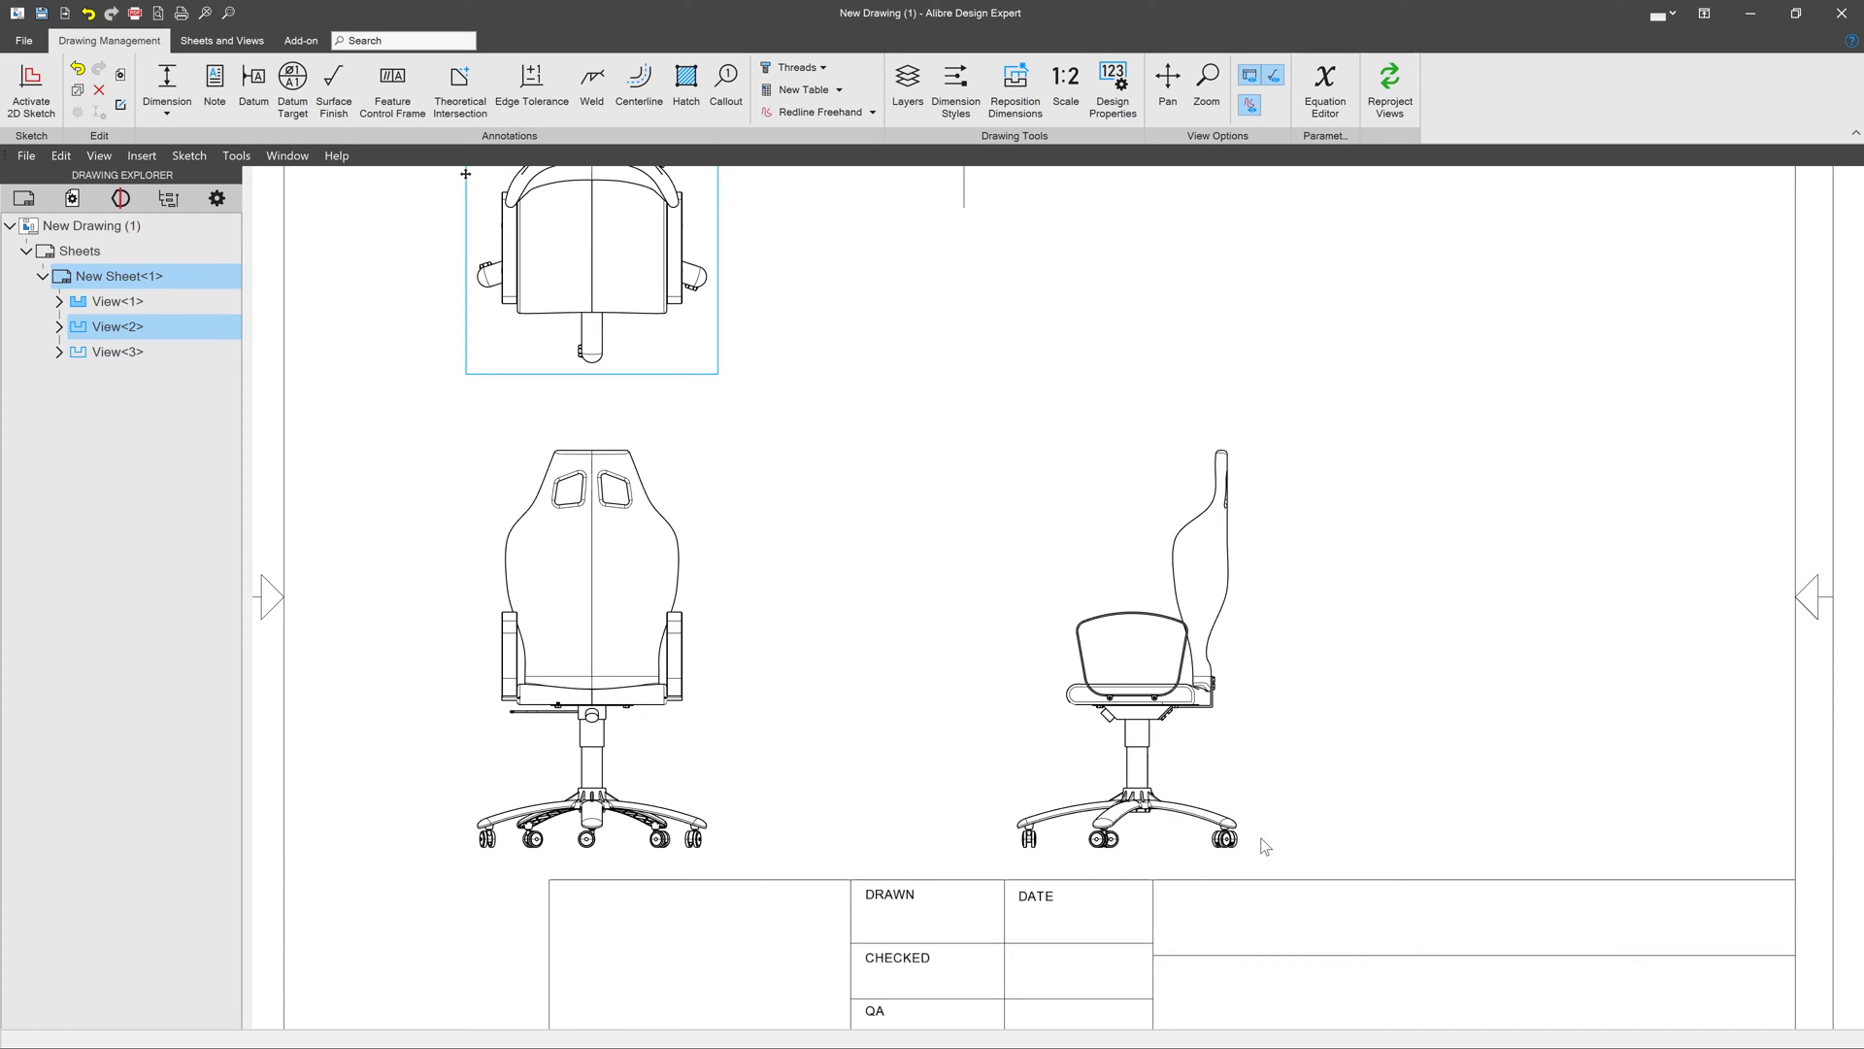
{"action": "scroll", "coordinate": [1214, 860], "scroll_direction": "up", "scroll_amount": 4}
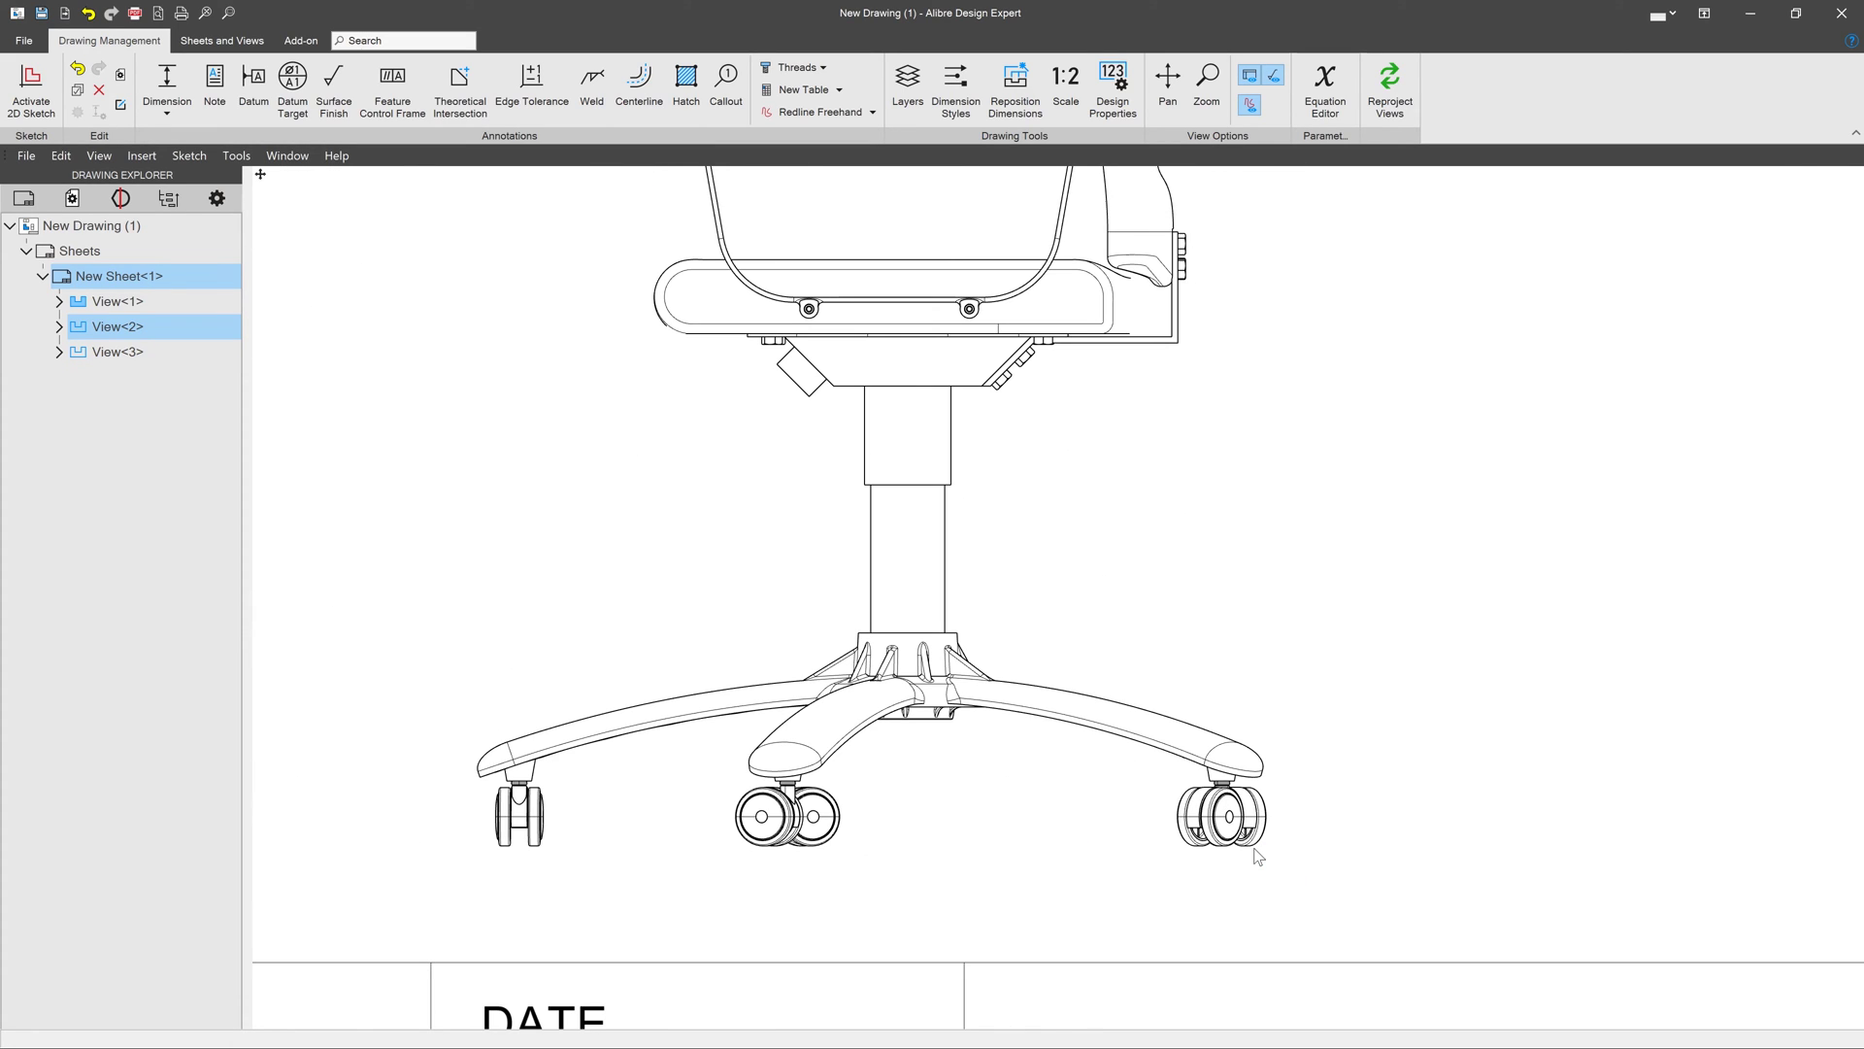
{"action": "scroll", "coordinate": [1060, 852], "scroll_direction": "up", "scroll_amount": 3}
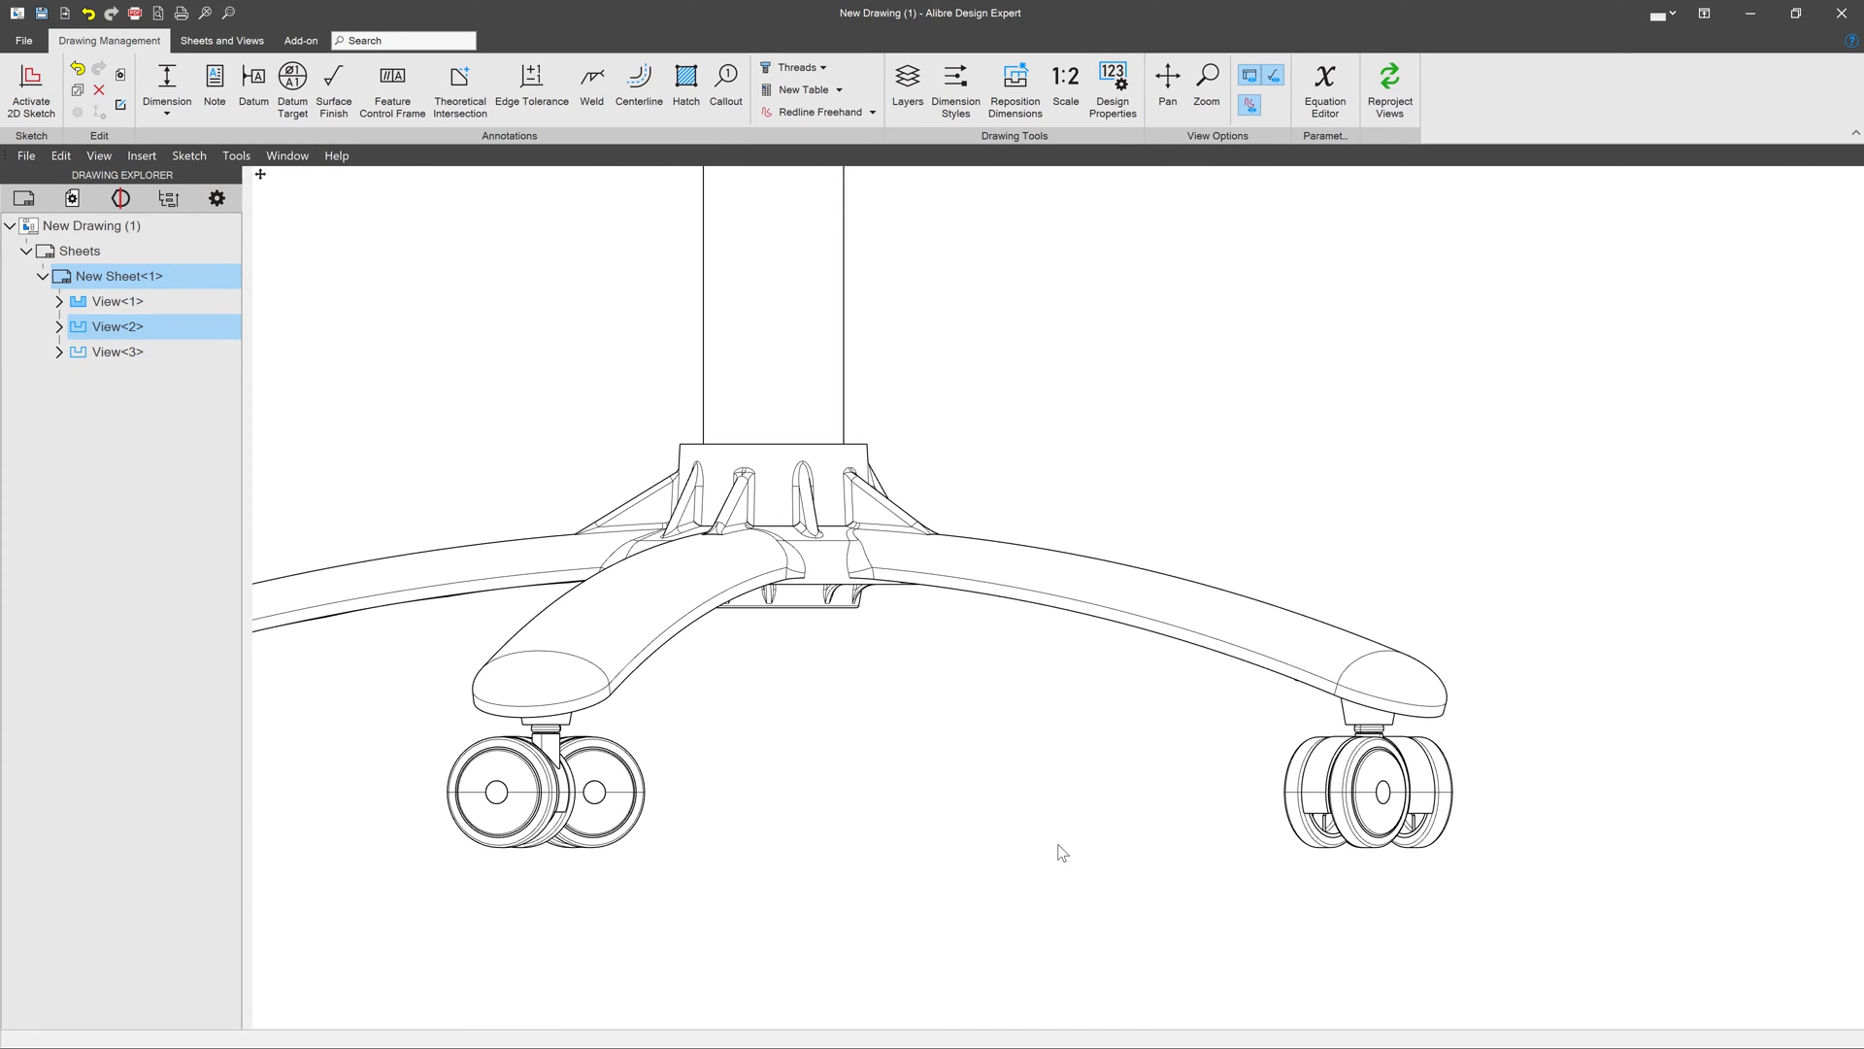
{"action": "left_click", "coordinate": [978, 790]}
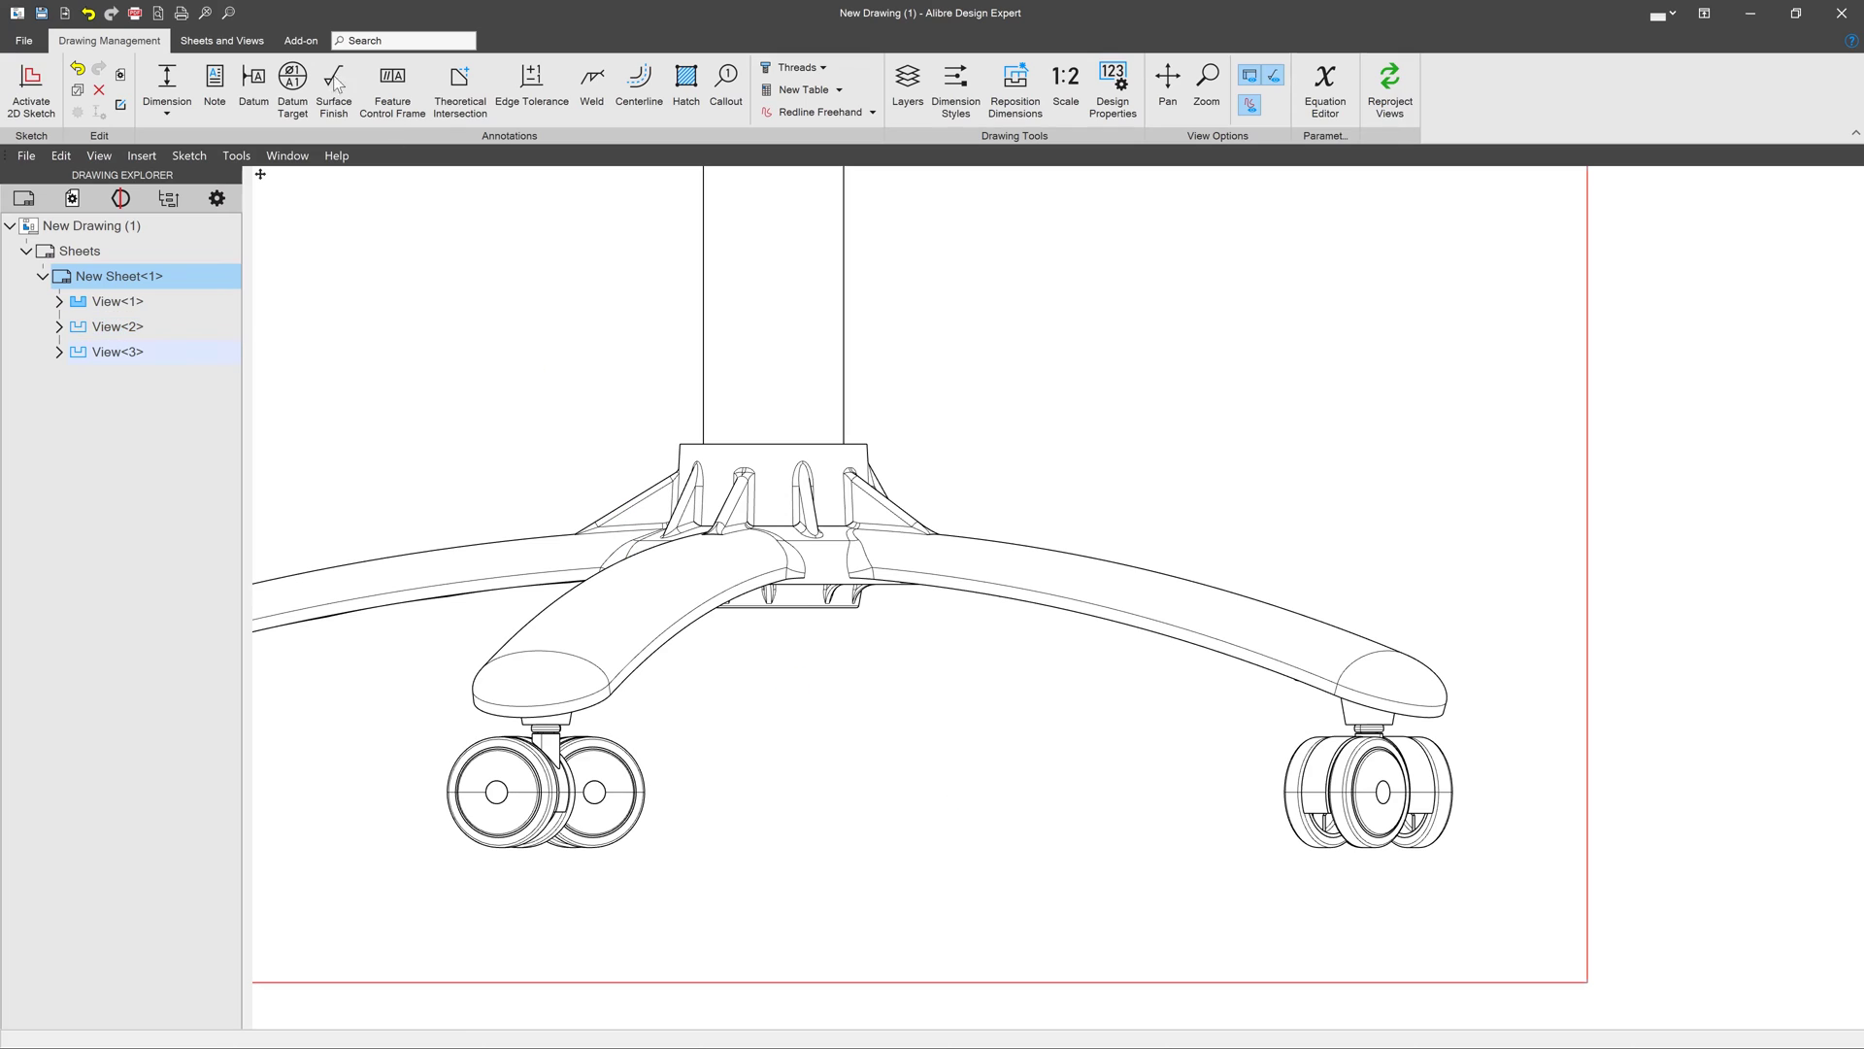
{"action": "left_click", "coordinate": [215, 44]}
{"action": "left_click", "coordinate": [106, 47]}
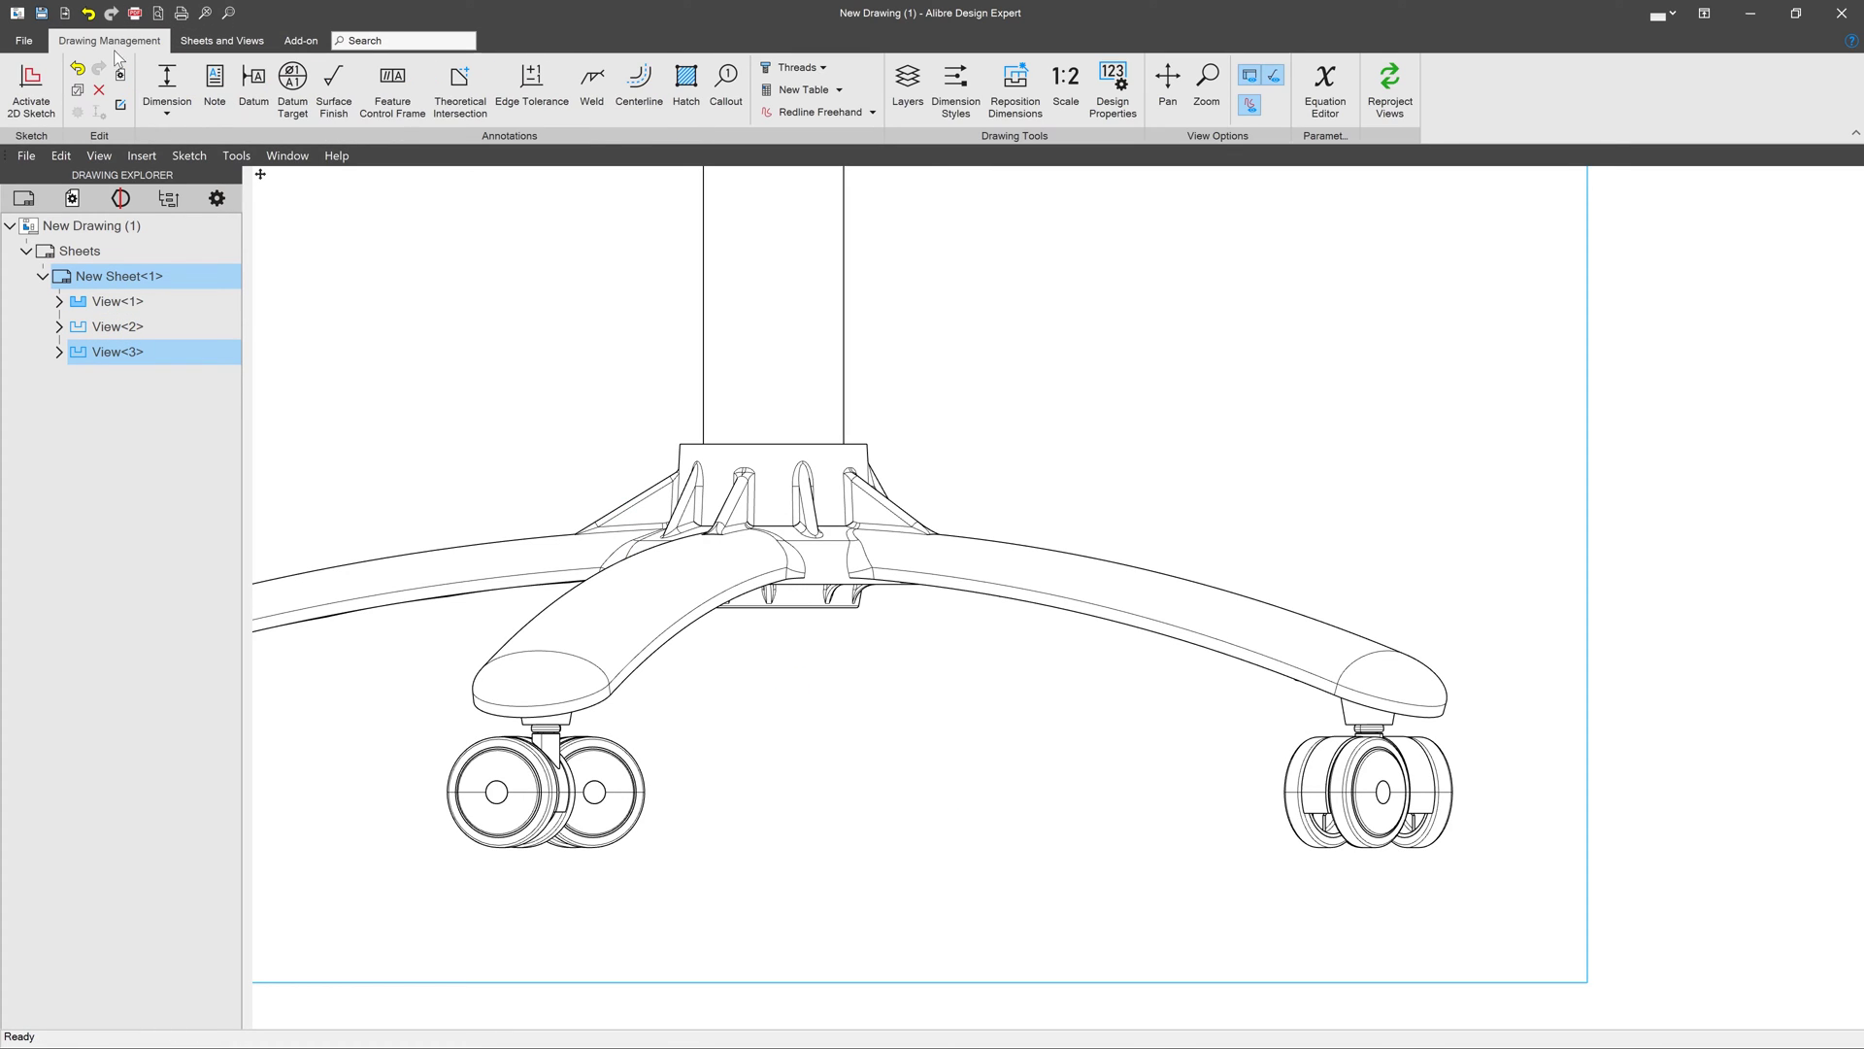
{"action": "right_click", "coordinate": [394, 342]}
{"action": "left_click", "coordinate": [432, 361]}
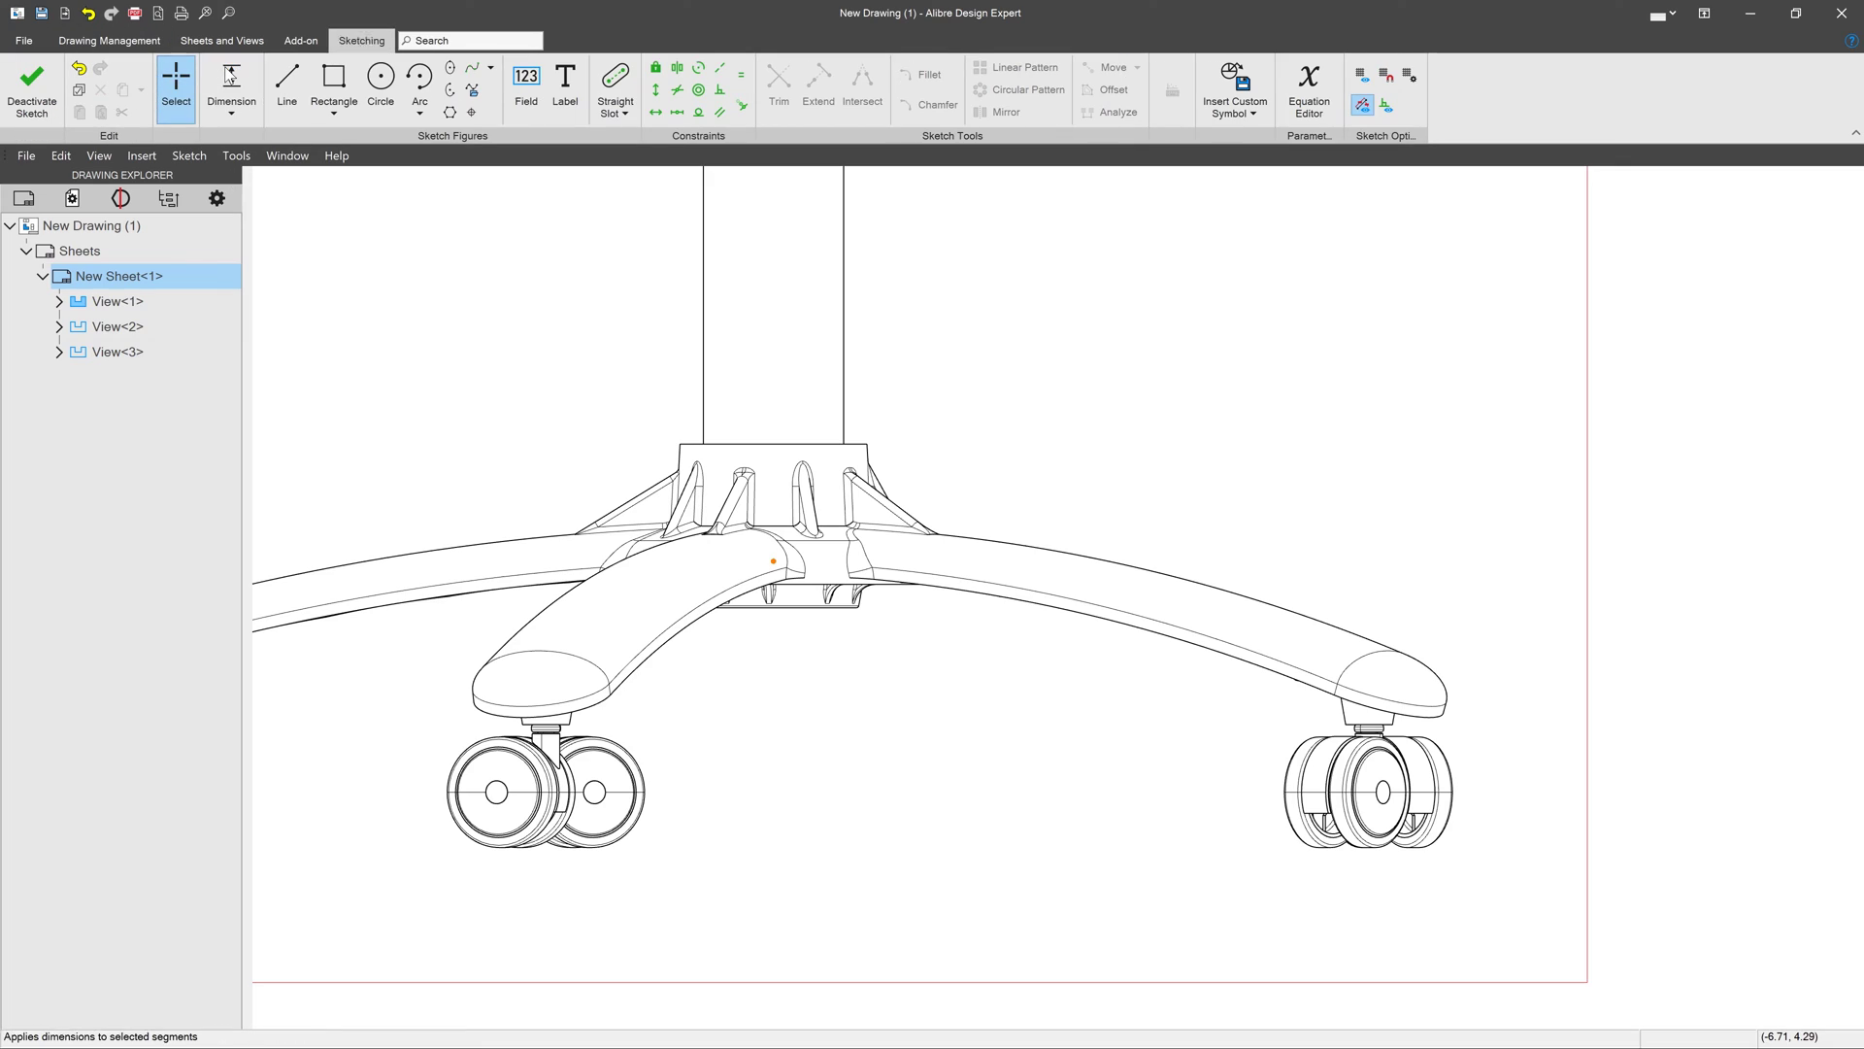
{"action": "key", "text": "l"}
{"action": "left_click", "coordinate": [447, 910]}
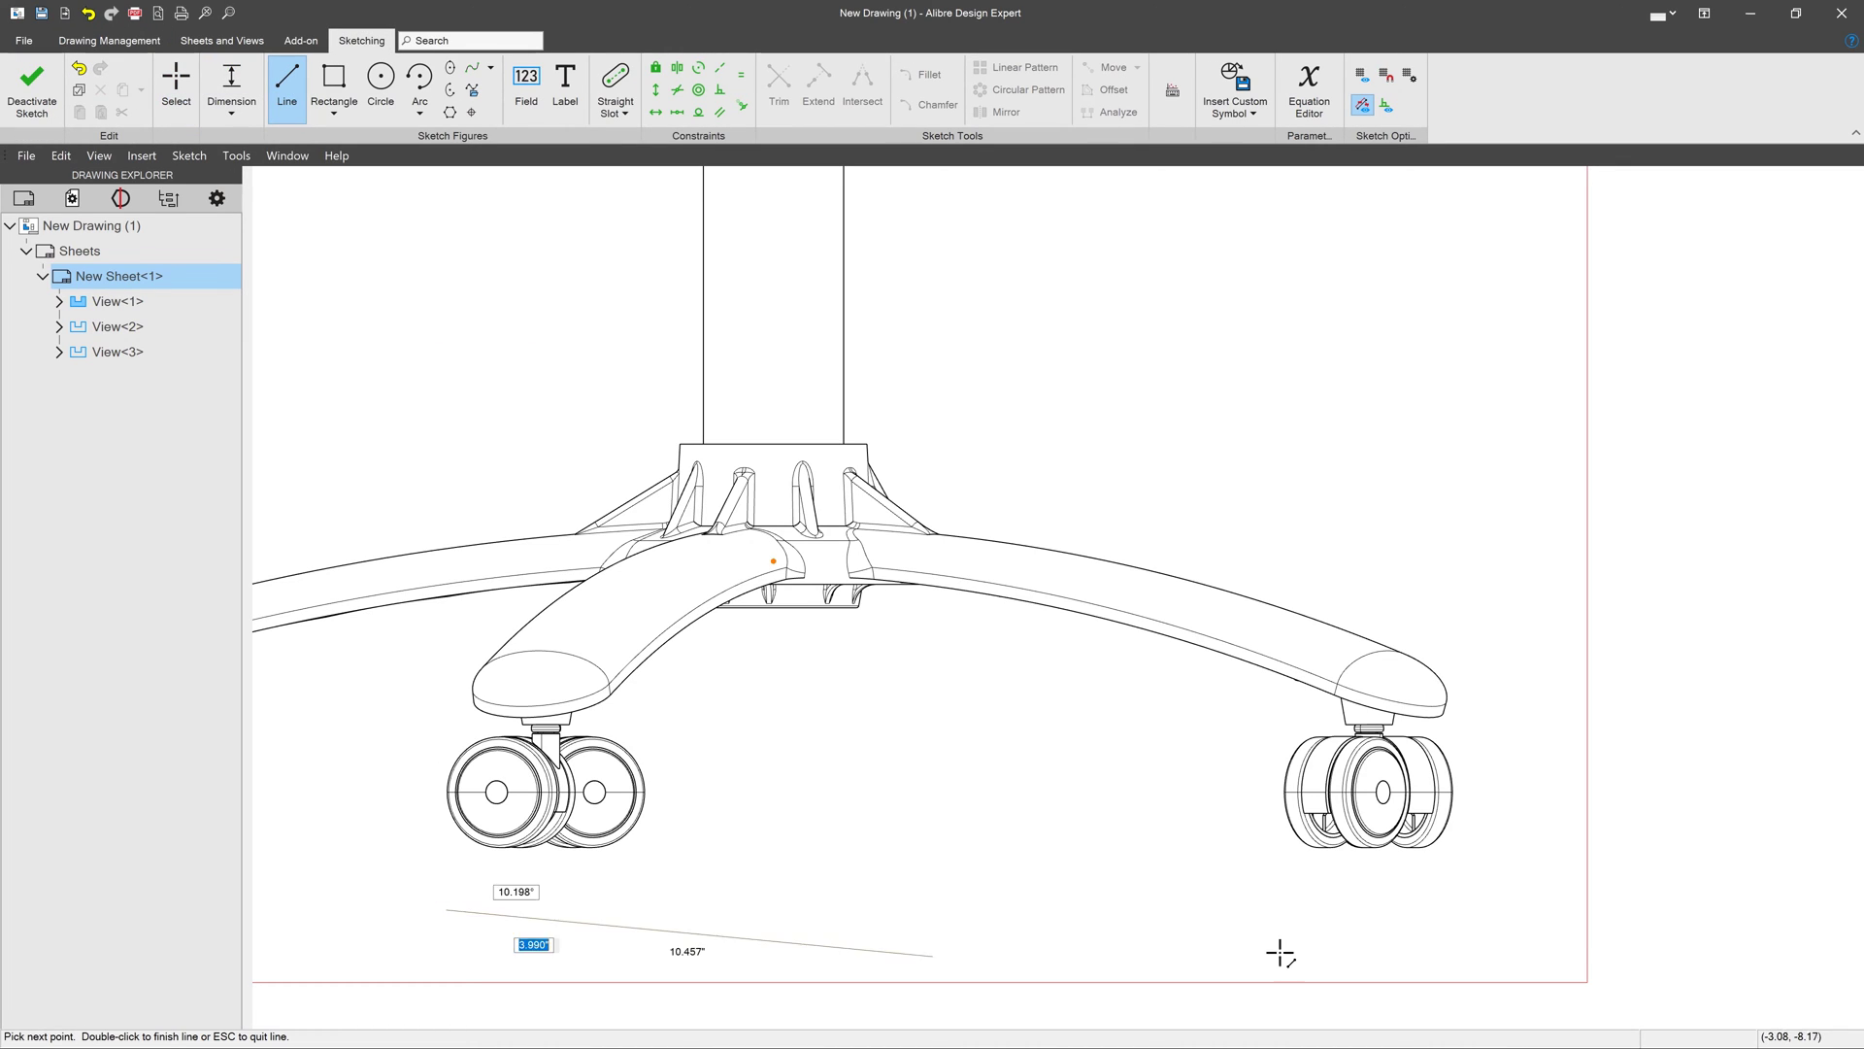
{"action": "double_click", "coordinate": [1539, 913]}
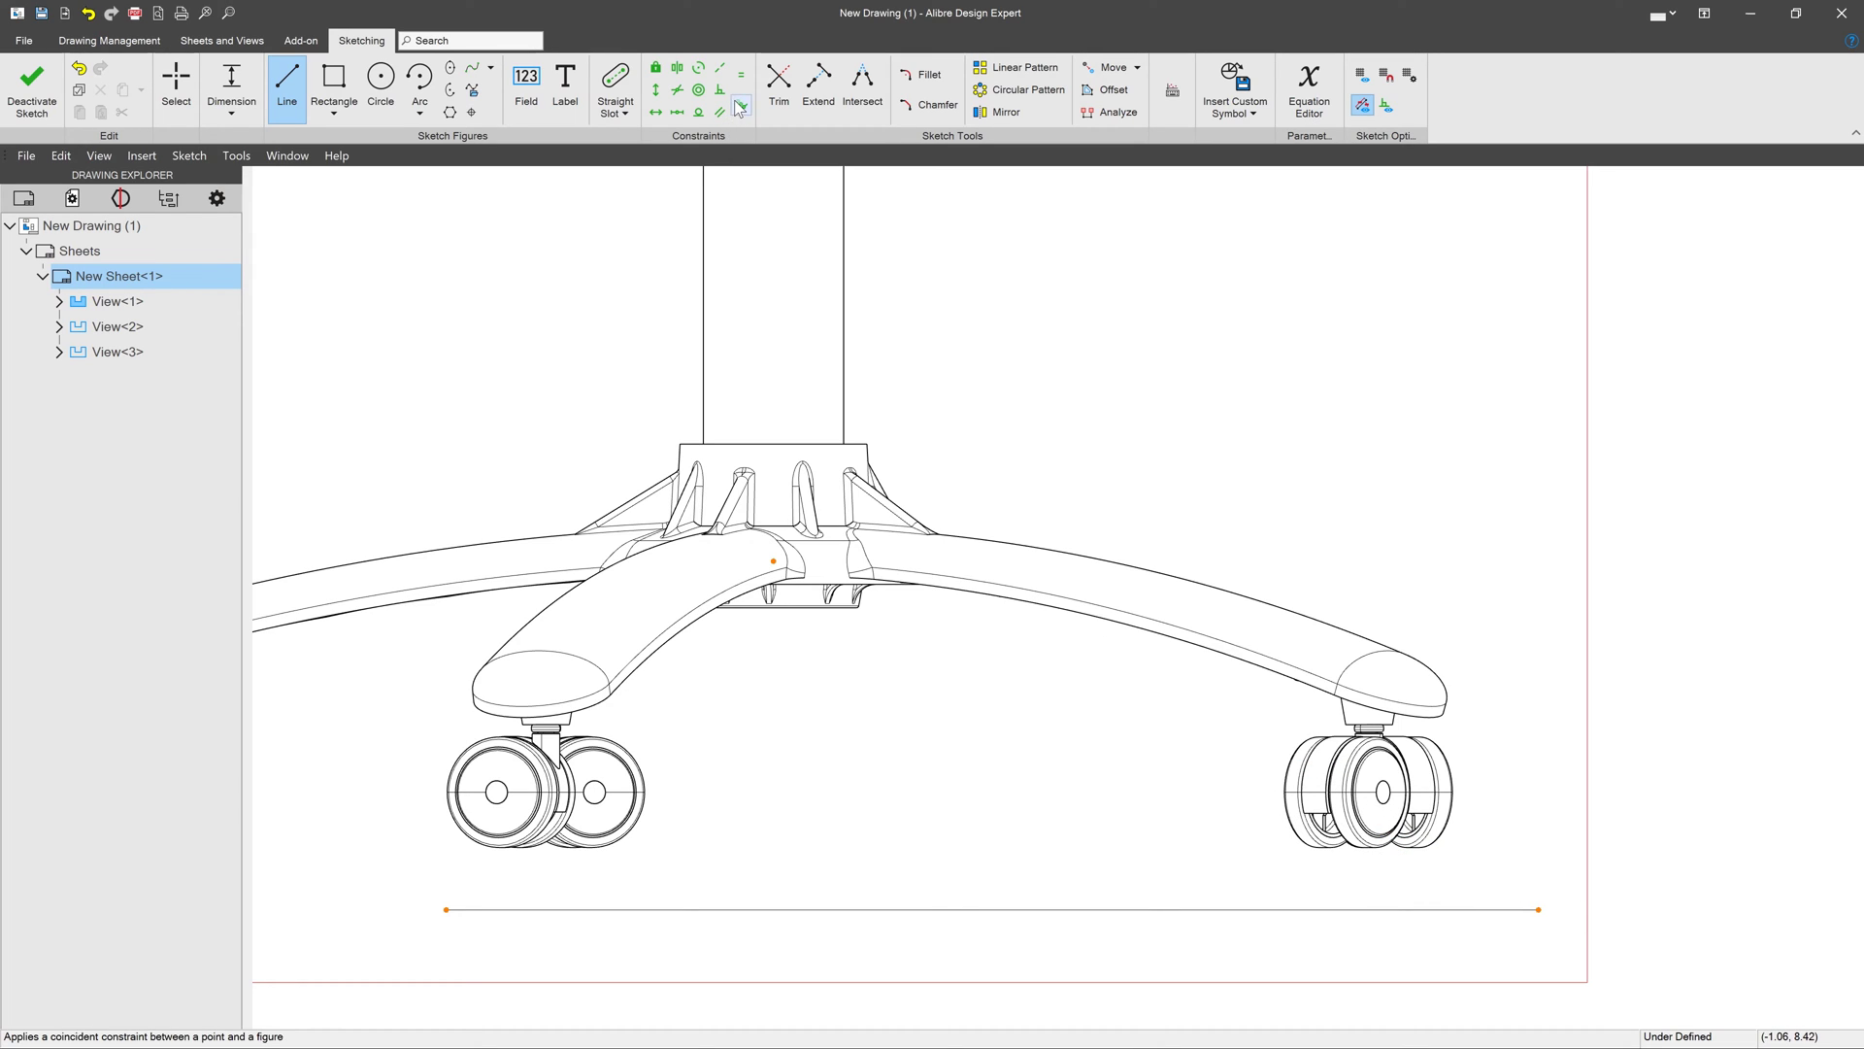
Make the sketched line tangent to the lower edge of the middle caster wheel
{"action": "left_click", "coordinate": [698, 111]}
{"action": "scroll", "coordinate": [597, 859], "scroll_direction": "up", "scroll_amount": 5}
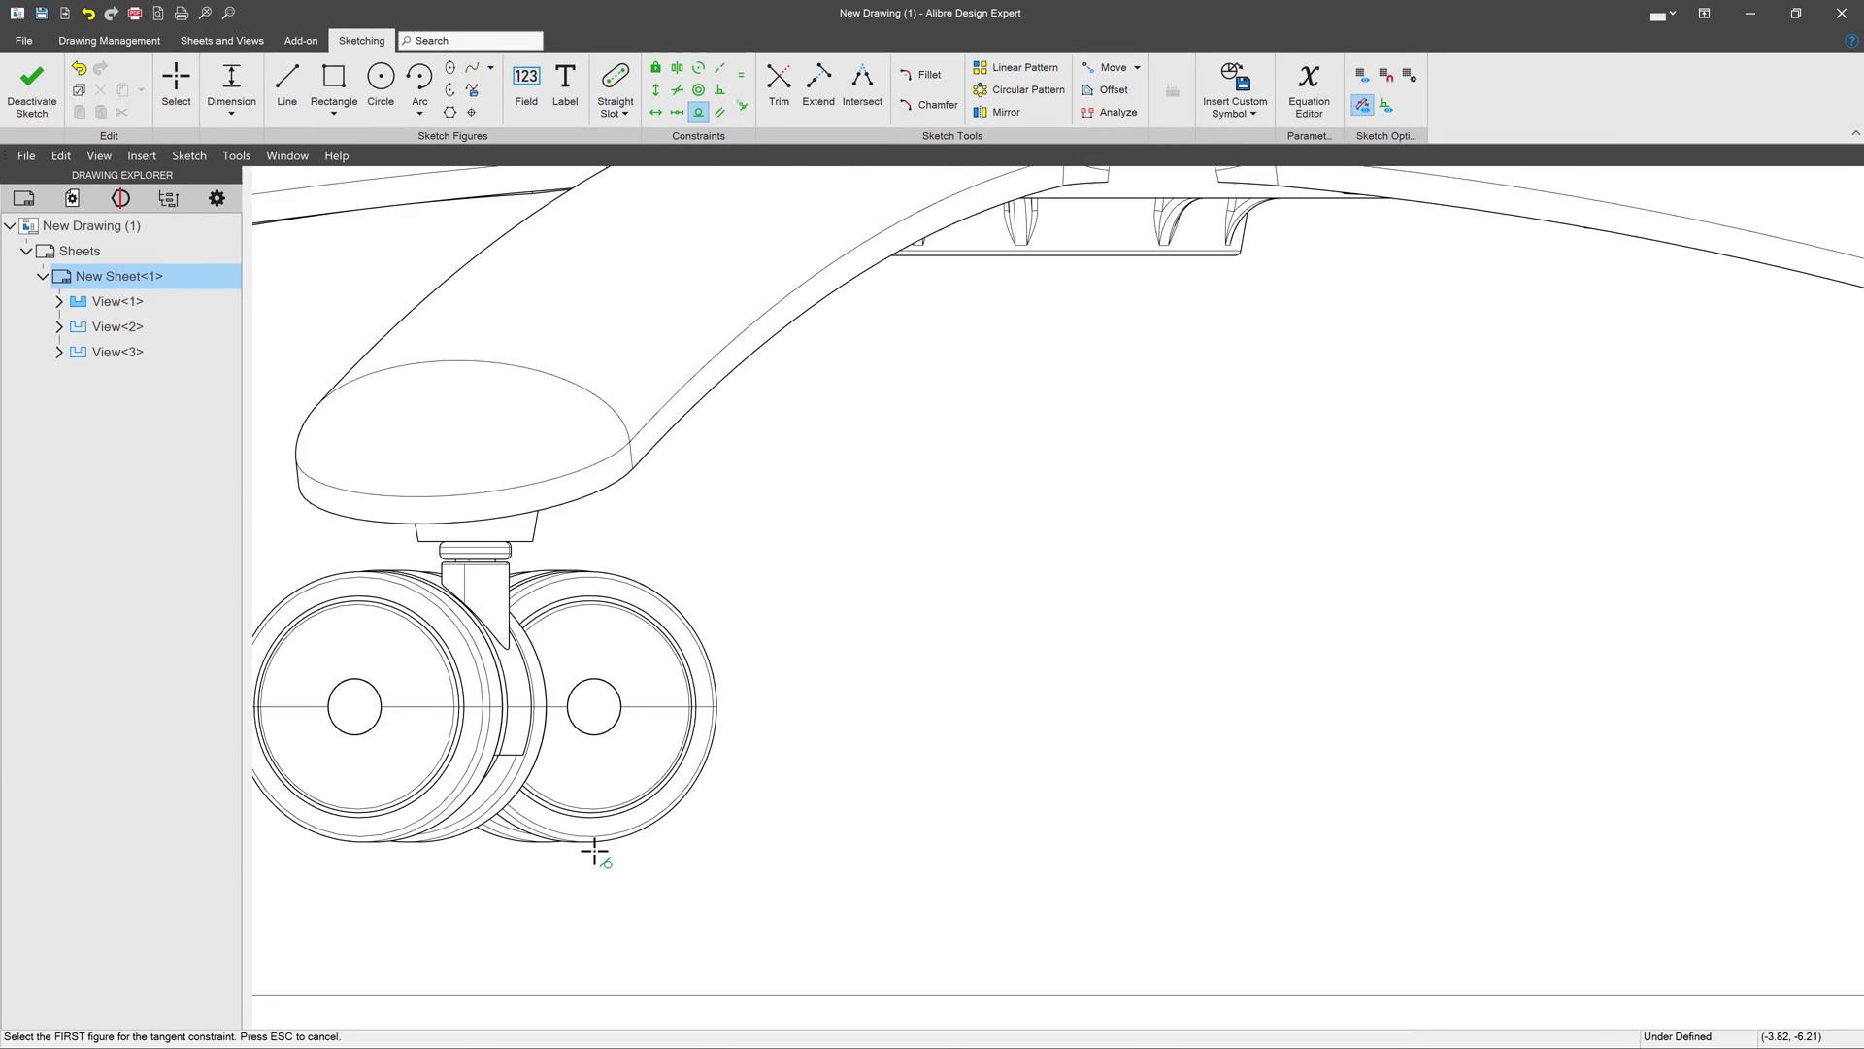
{"action": "left_click", "coordinate": [610, 841]}
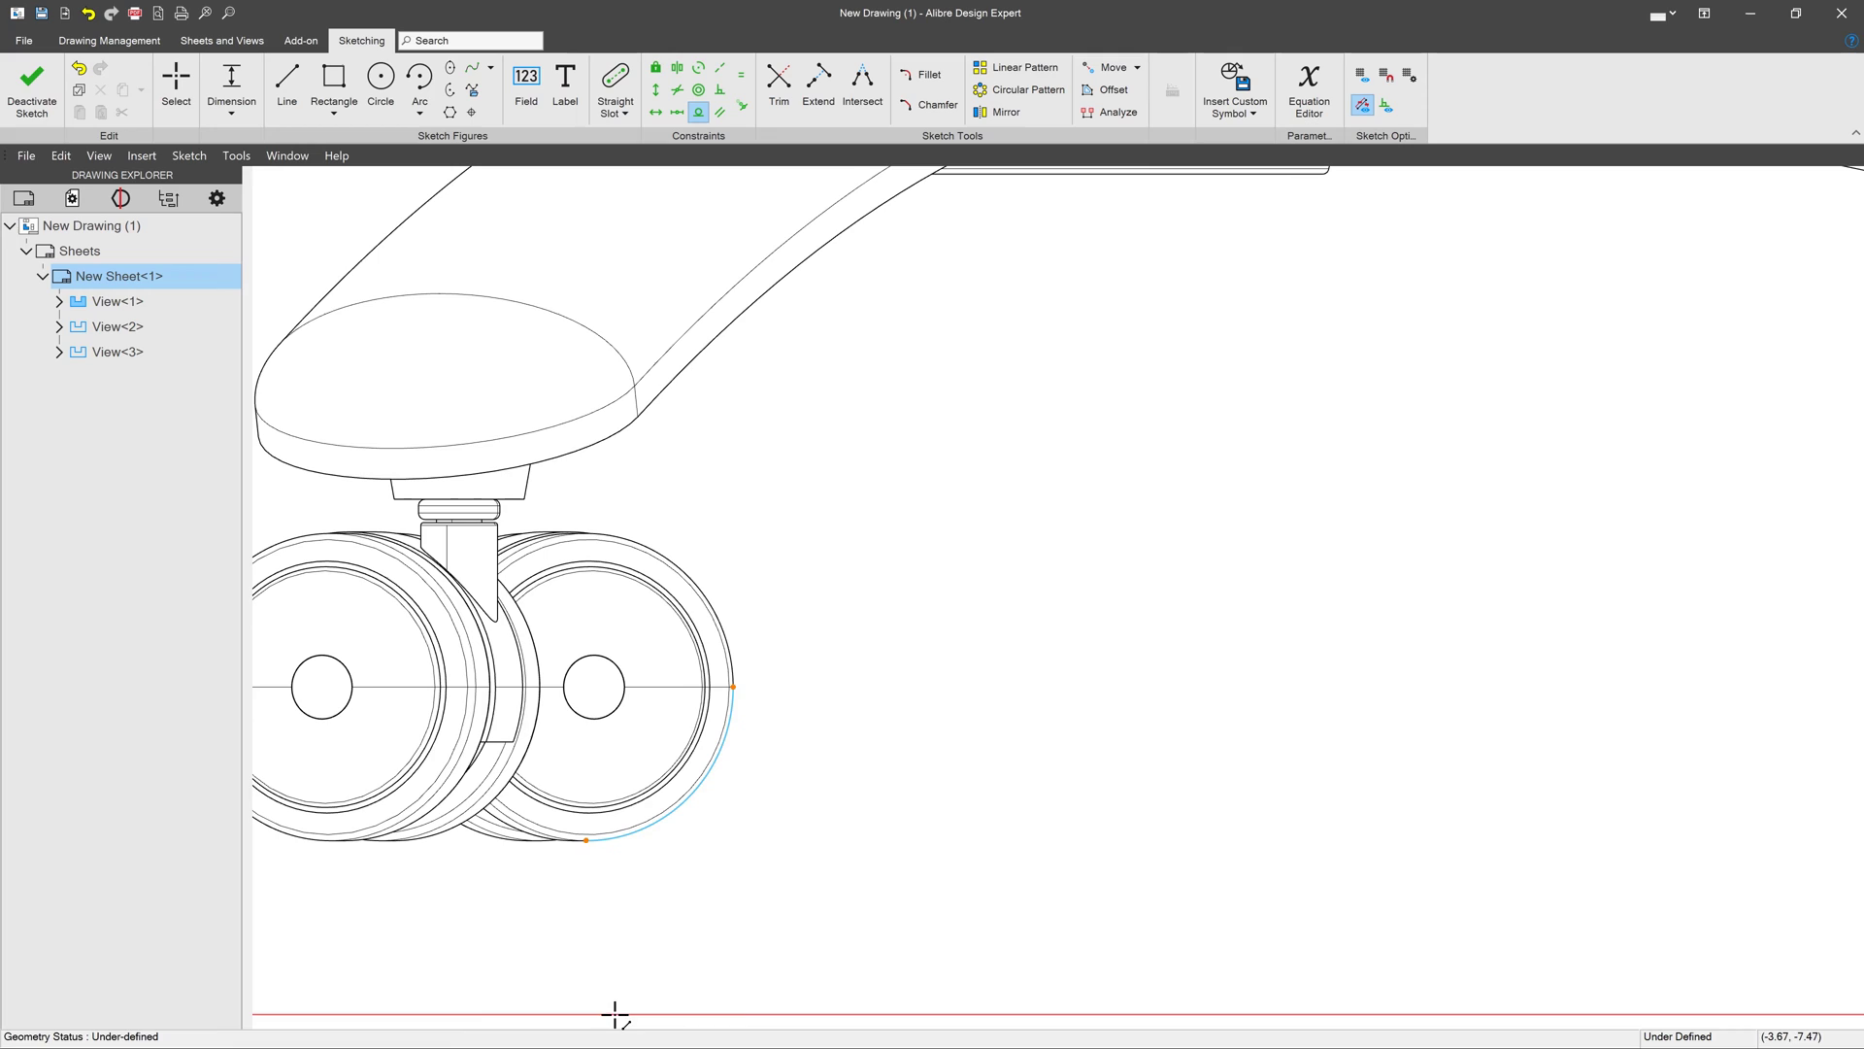
{"action": "left_click", "coordinate": [616, 1011]}
{"action": "scroll", "coordinate": [544, 869], "scroll_direction": "down", "scroll_amount": 6}
{"action": "key", "text": "Escape"}
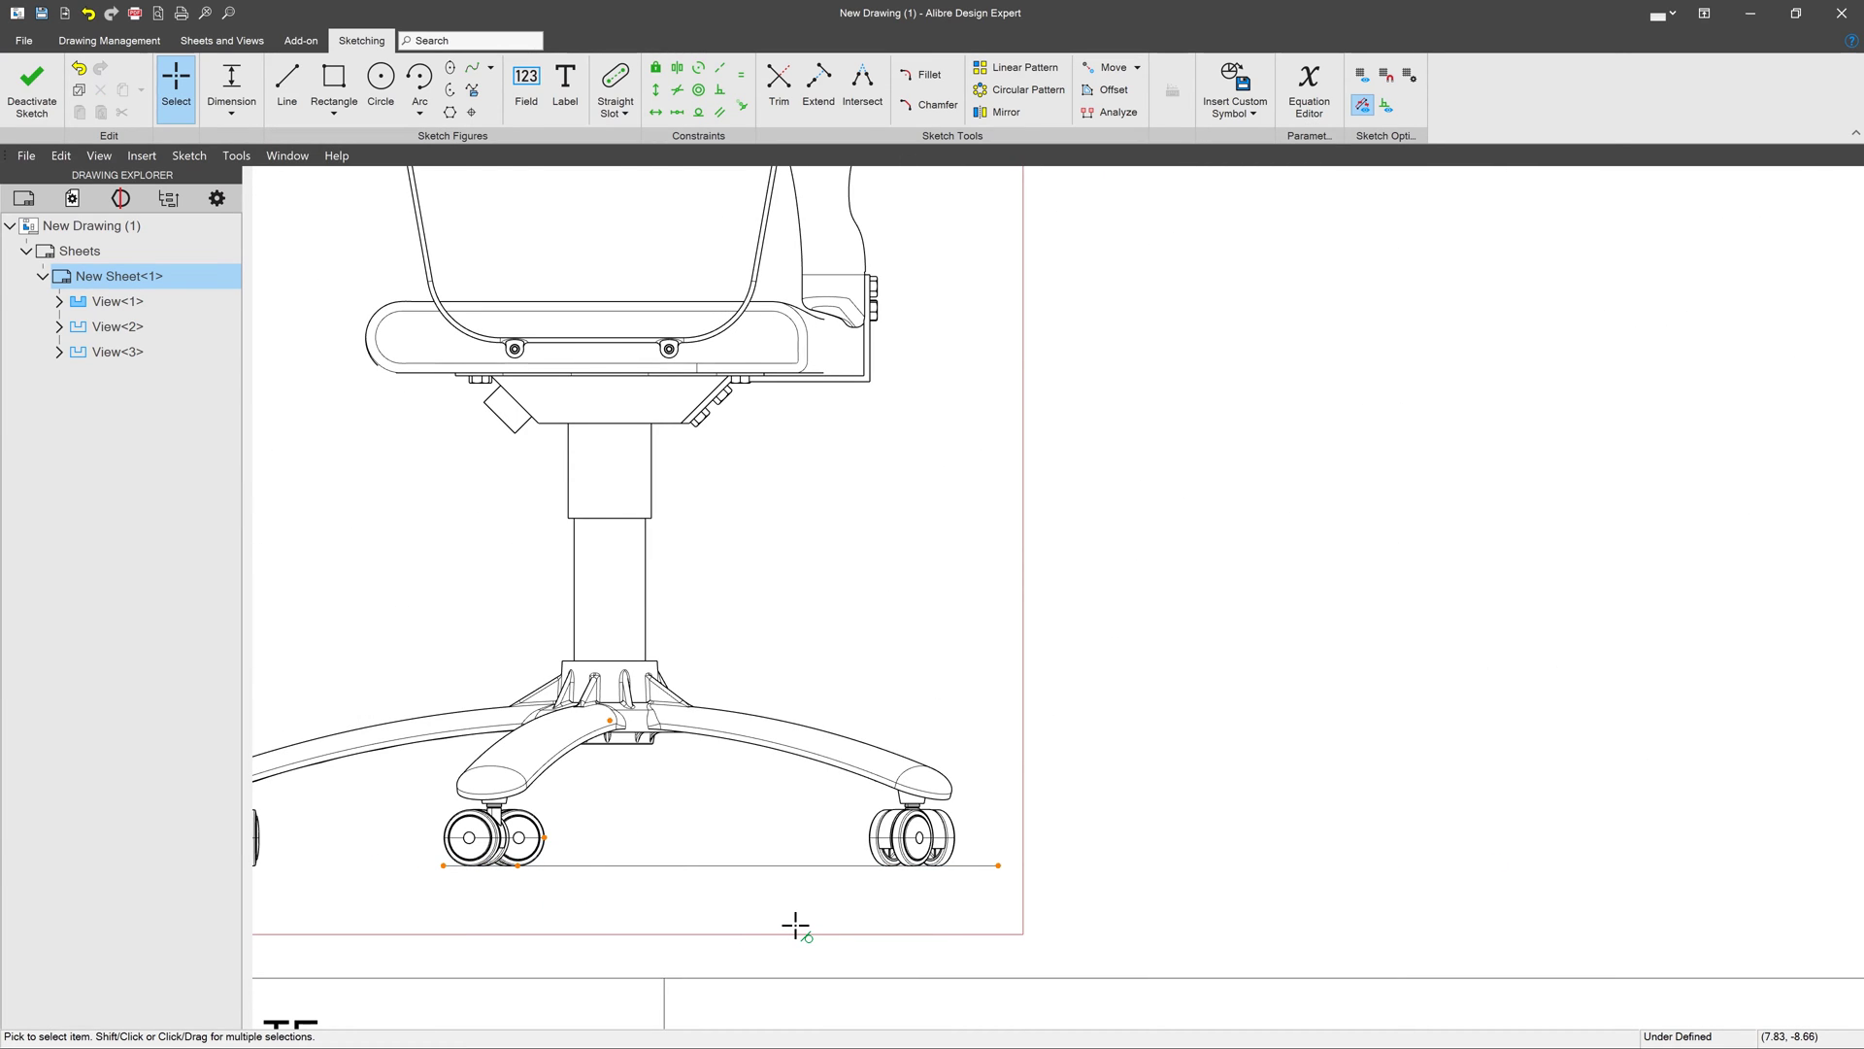
Dimension the chair's overall height from the sketched floor line to the top edge of the backrest, placing it beside the right view
{"action": "key", "text": "d"}
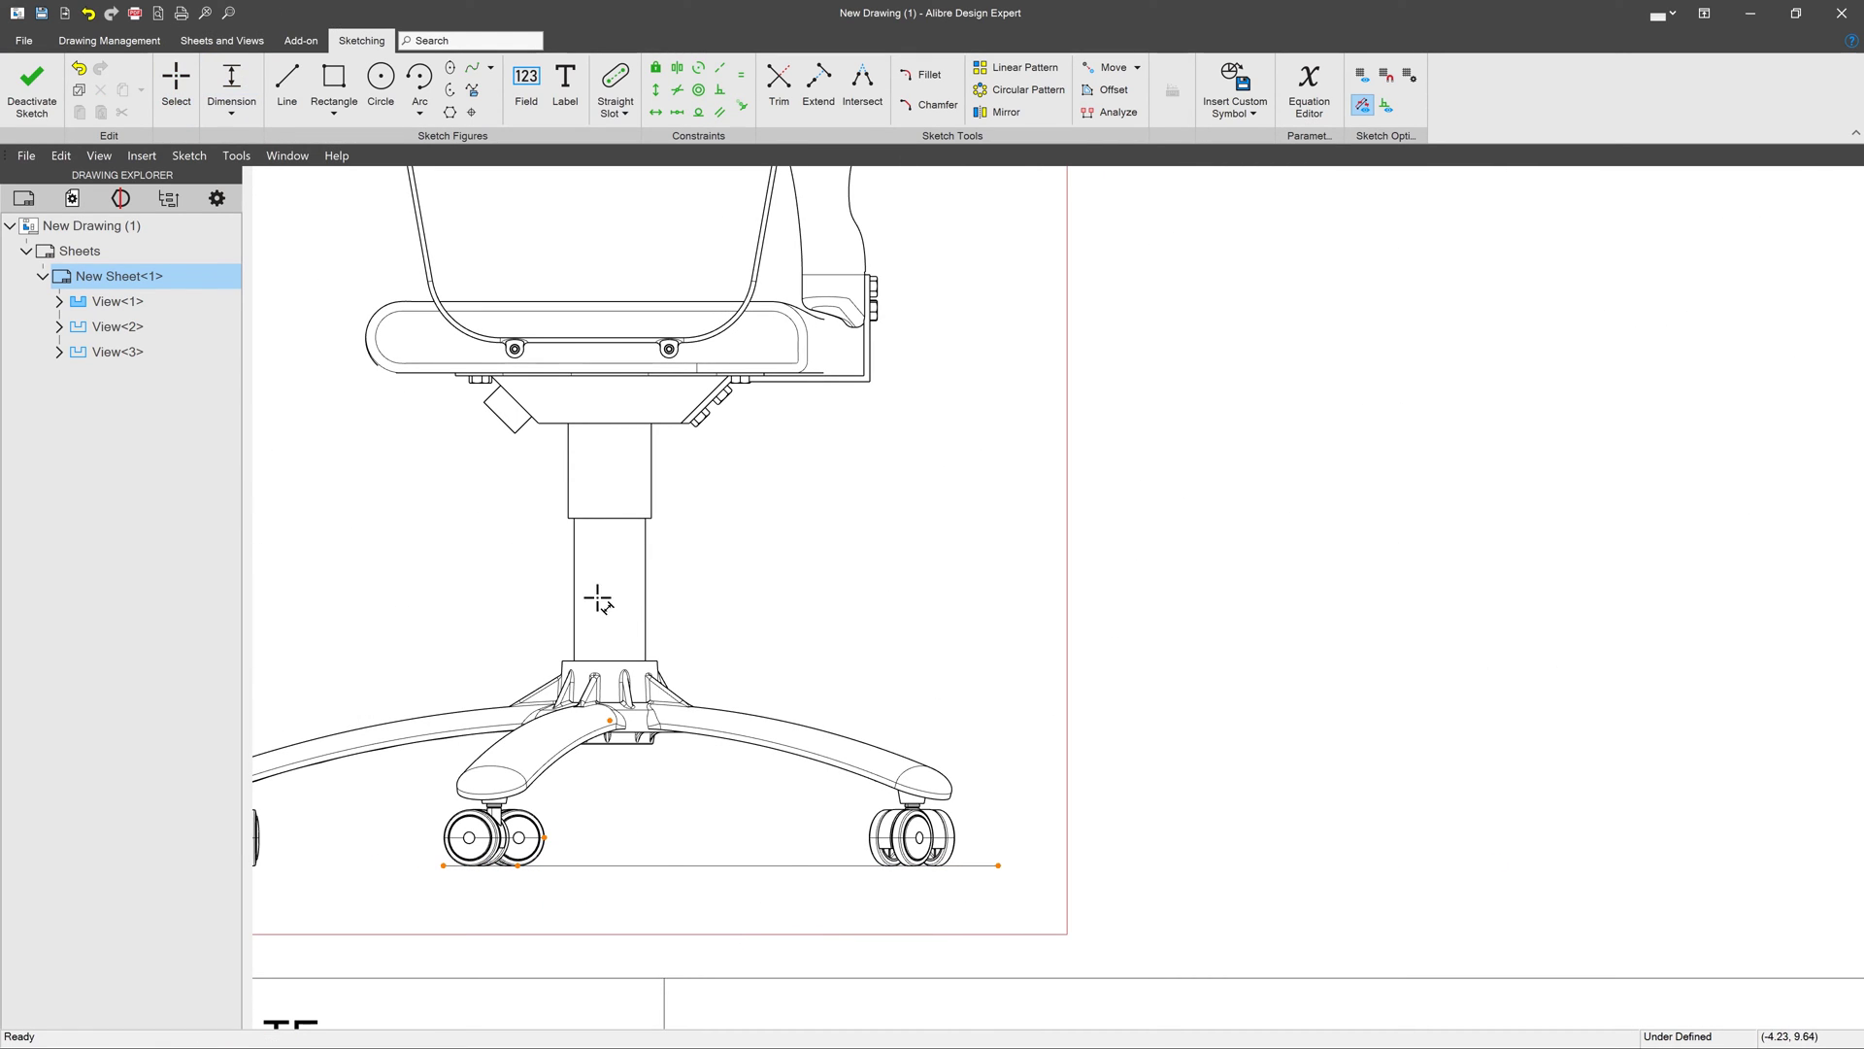
{"action": "left_click", "coordinate": [774, 865]}
{"action": "scroll", "coordinate": [788, 966], "scroll_direction": "down", "scroll_amount": 2}
{"action": "scroll", "coordinate": [787, 967], "scroll_direction": "down", "scroll_amount": 2}
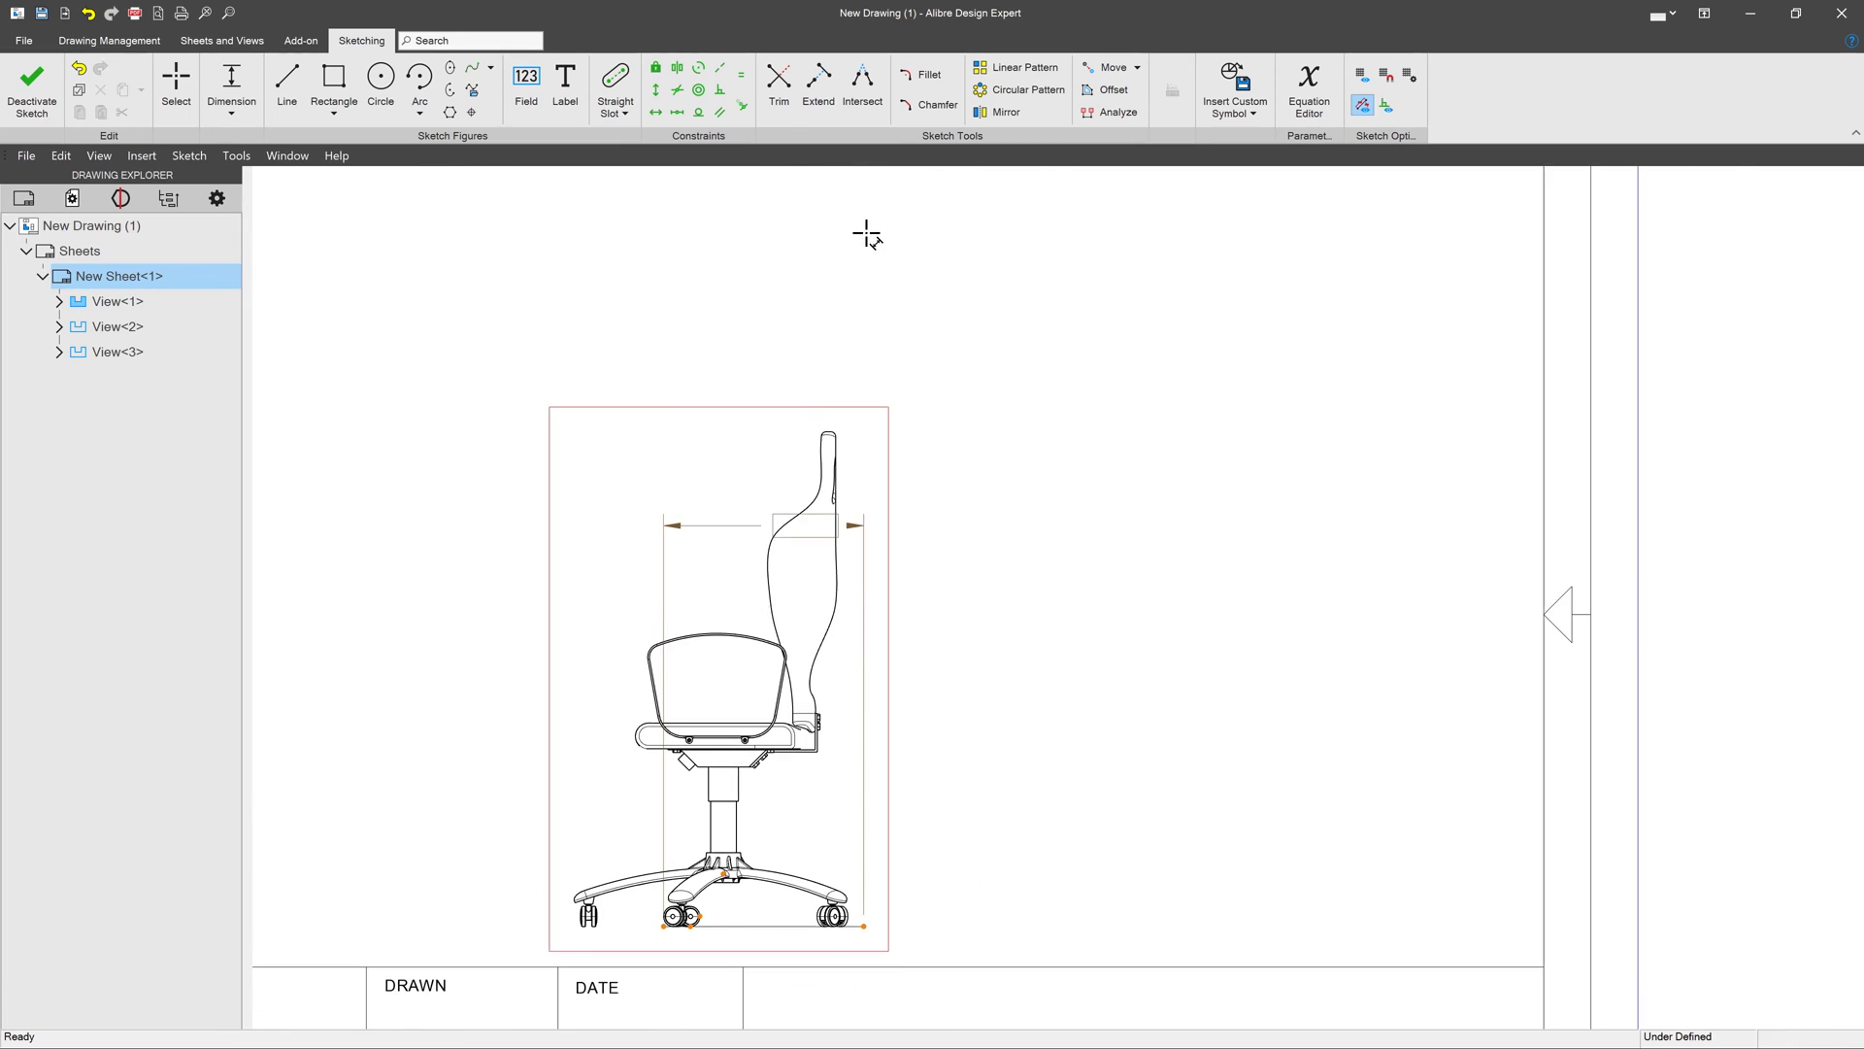
{"action": "scroll", "coordinate": [791, 533], "scroll_direction": "up", "scroll_amount": 5}
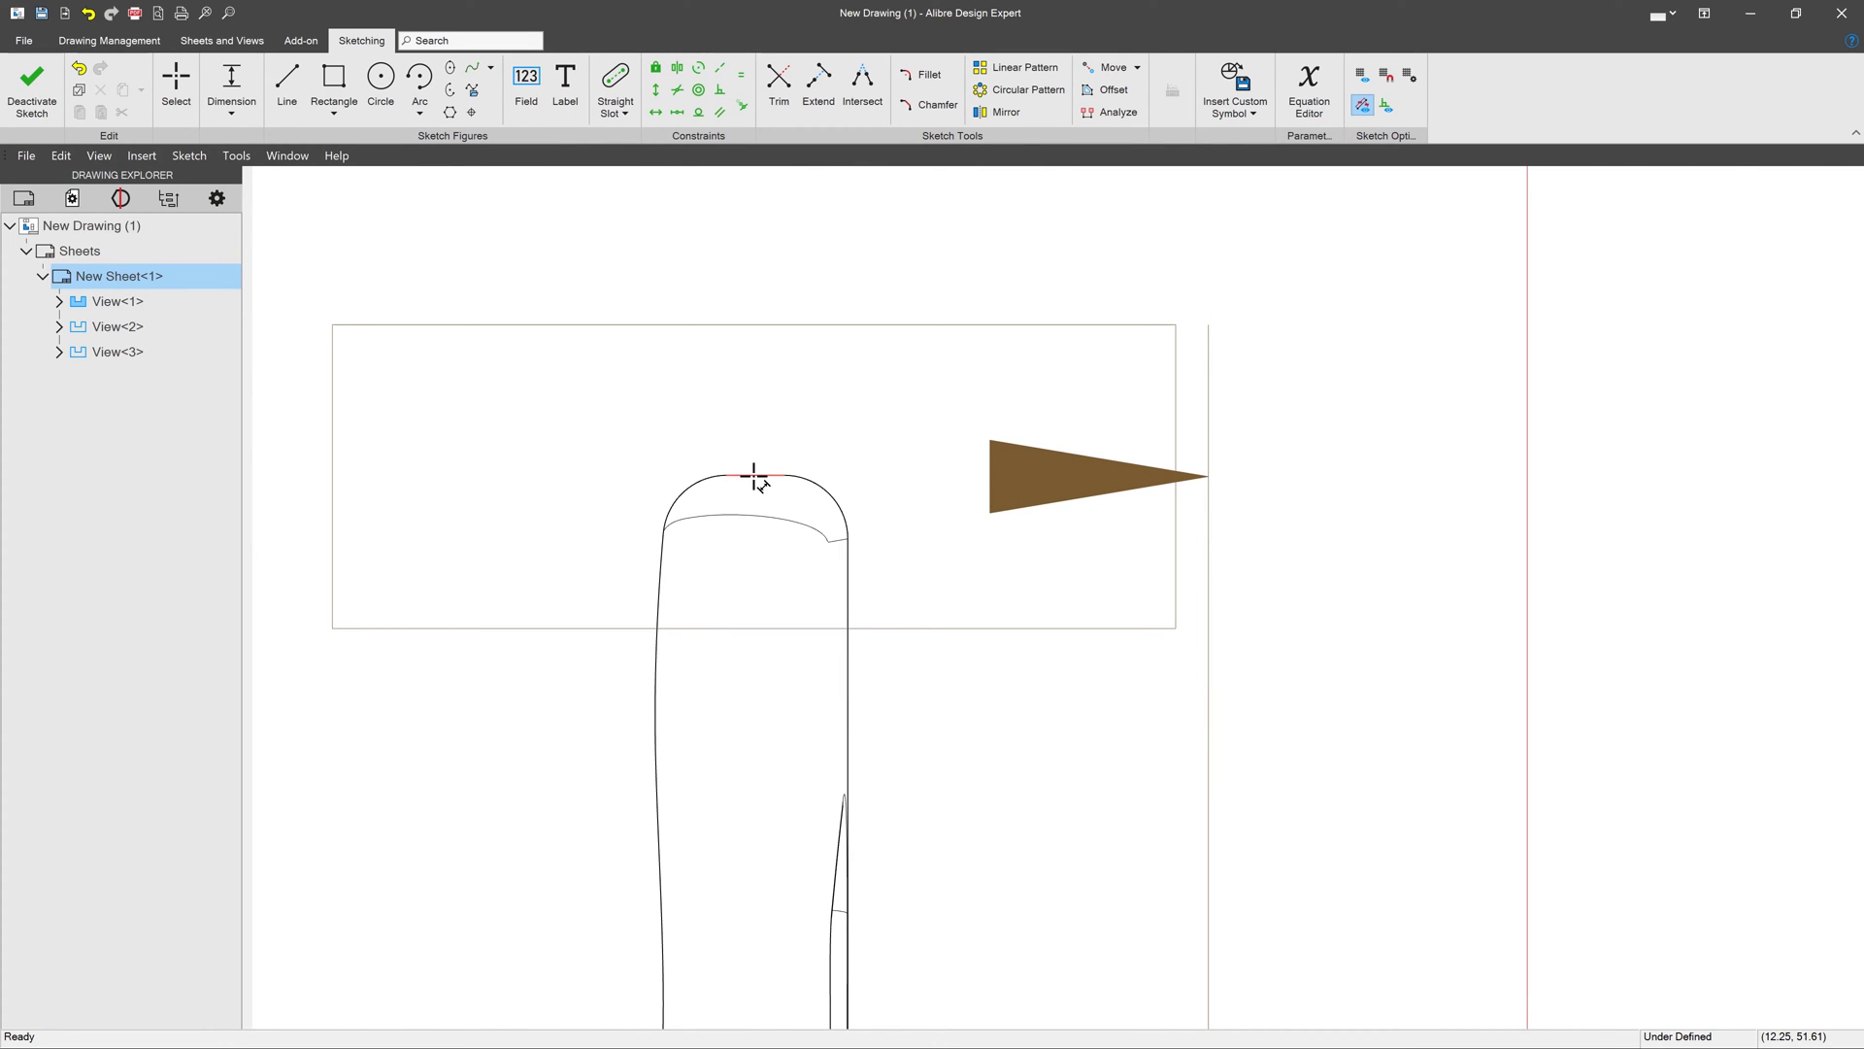
{"action": "left_click", "coordinate": [755, 475]}
{"action": "scroll", "coordinate": [803, 595], "scroll_direction": "down", "scroll_amount": 3}
{"action": "scroll", "coordinate": [899, 832], "scroll_direction": "down", "scroll_amount": 2}
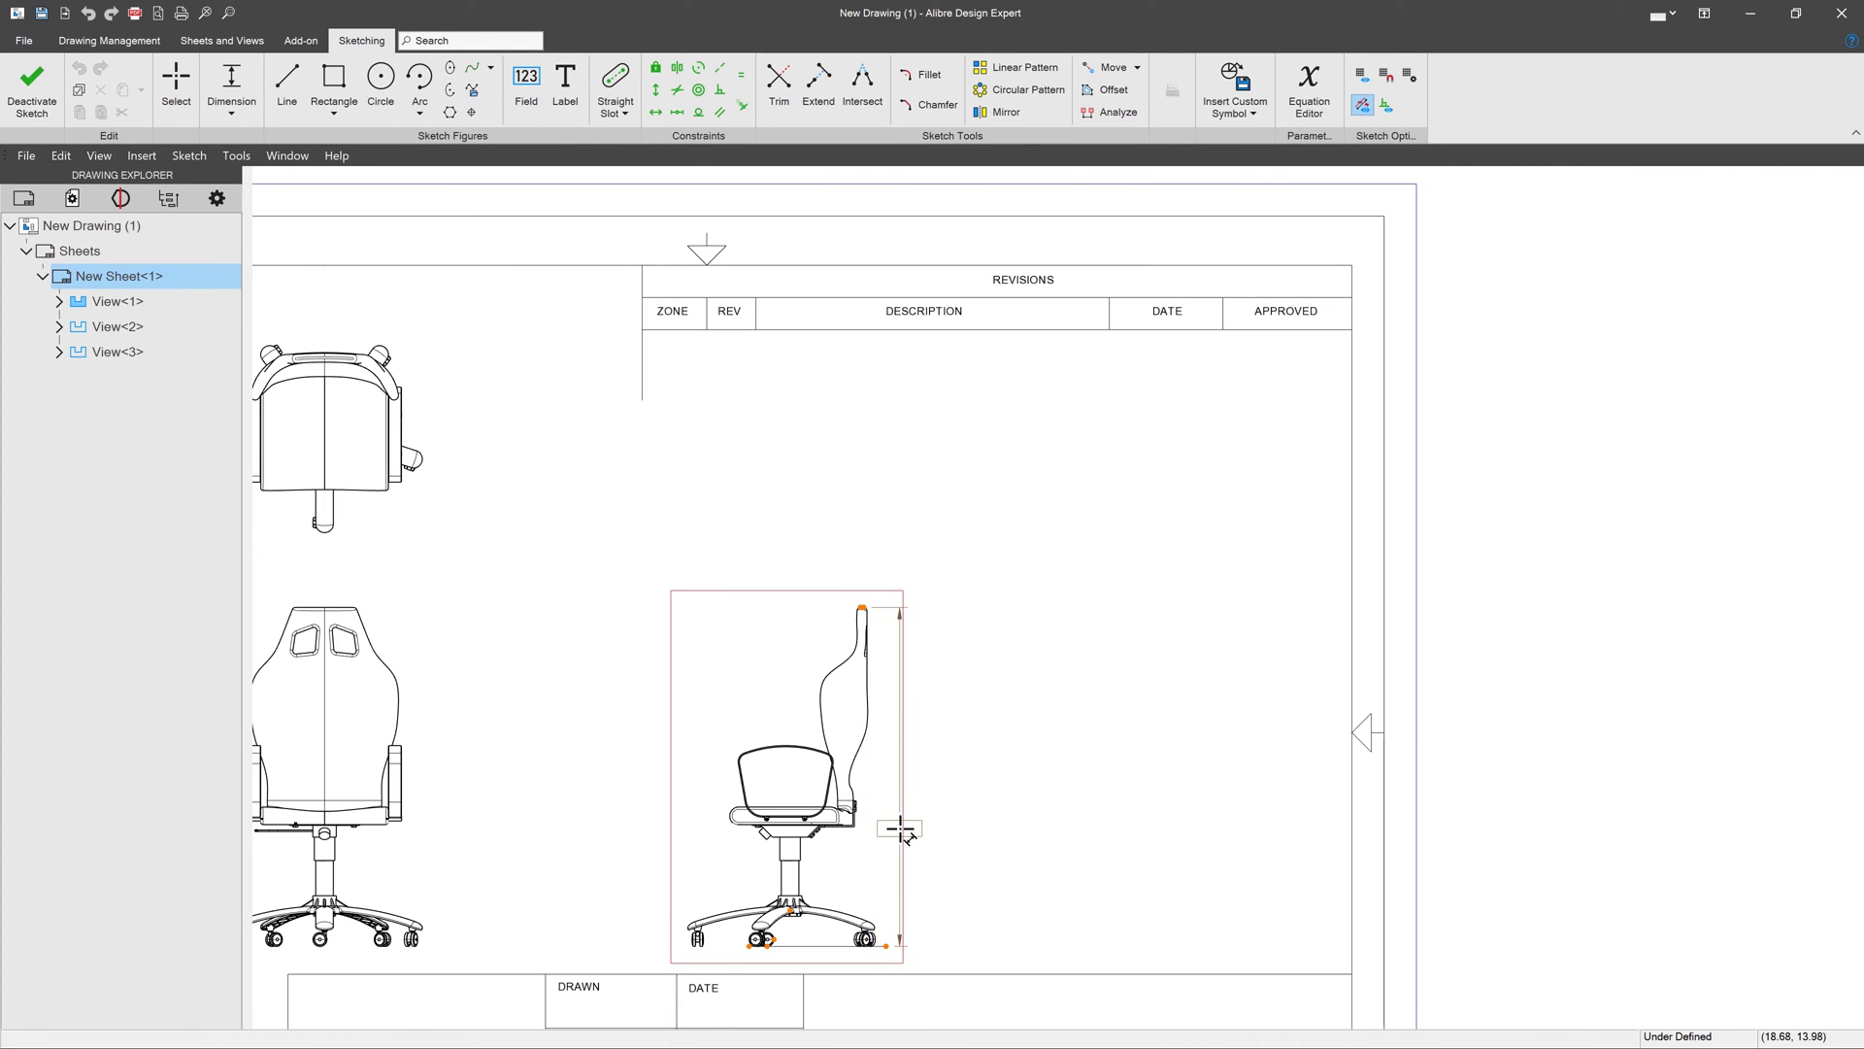
{"action": "scroll", "coordinate": [899, 823], "scroll_direction": "up", "scroll_amount": 4}
{"action": "left_click", "coordinate": [901, 821]}
{"action": "scroll", "coordinate": [1070, 615], "scroll_direction": "down", "scroll_amount": 1}
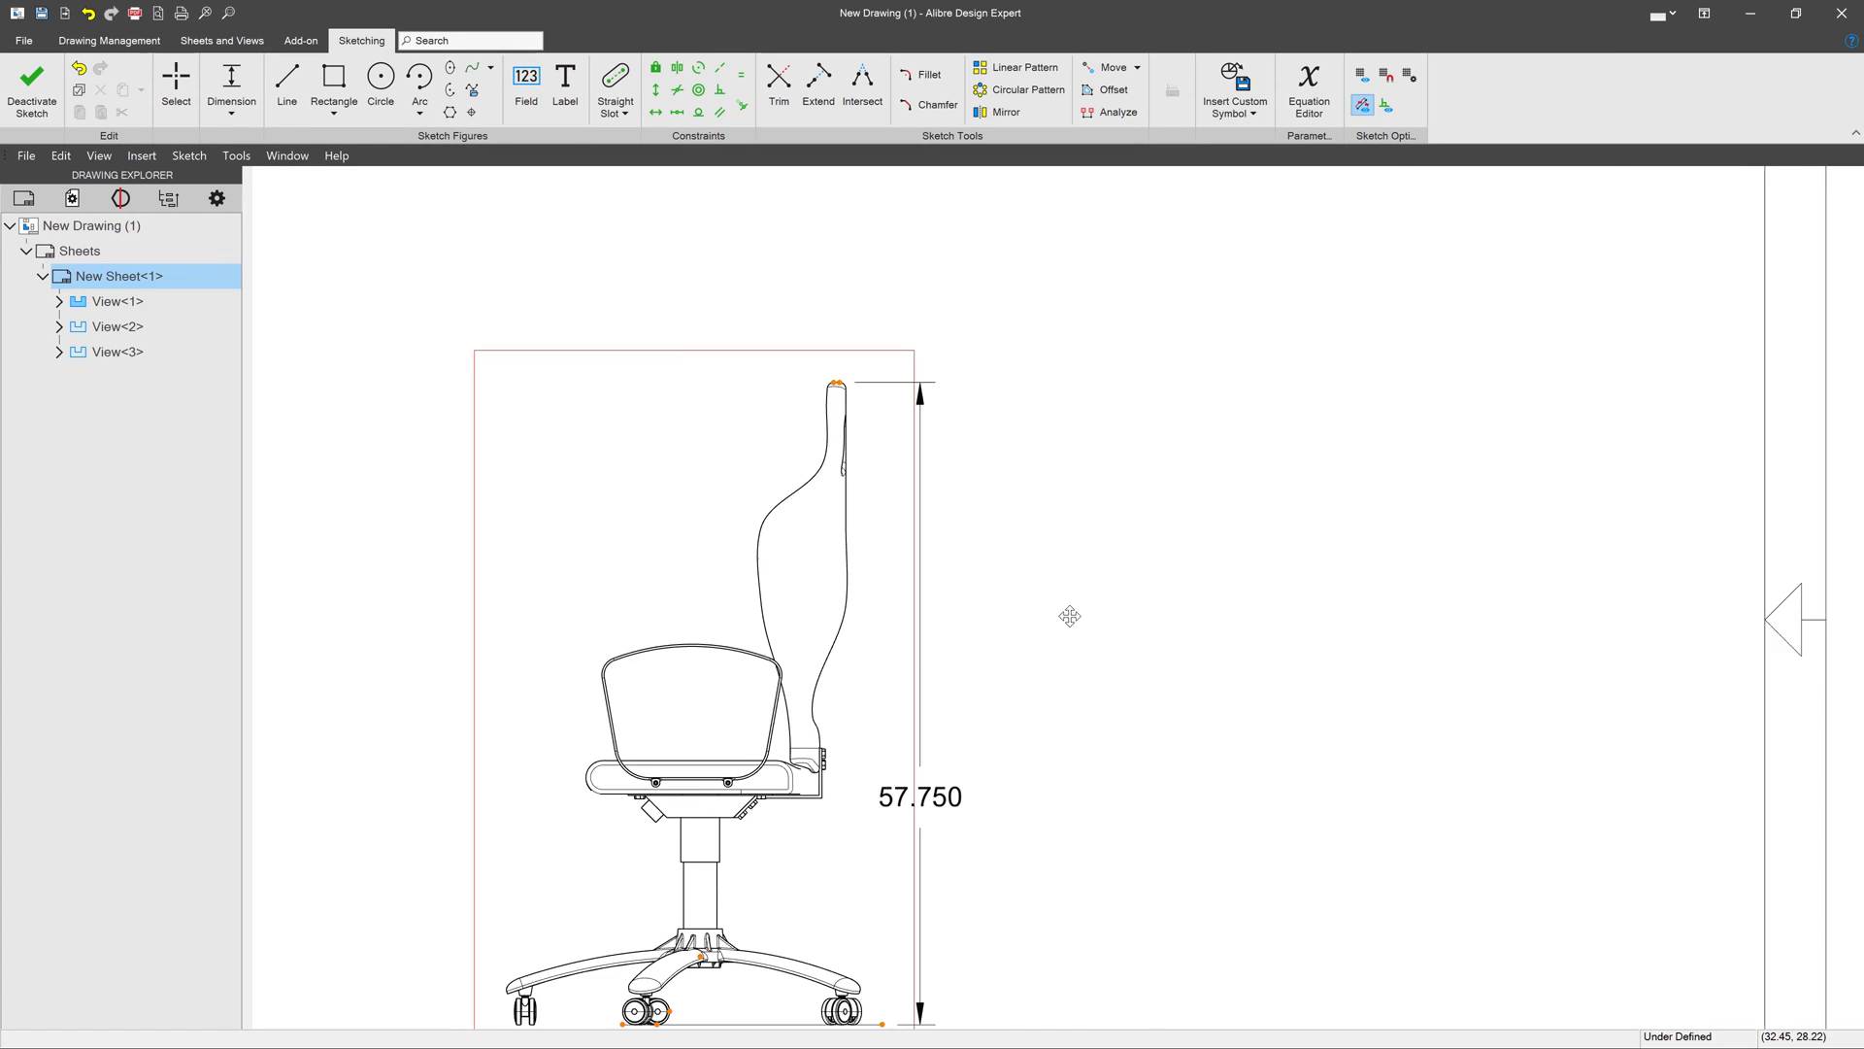
{"action": "middle_click_drag", "start_coordinate": [1069, 615], "coordinate": [1224, 516]}
{"action": "scroll", "coordinate": [1199, 677], "scroll_direction": "up", "scroll_amount": 1}
{"action": "key", "text": "Escape"}
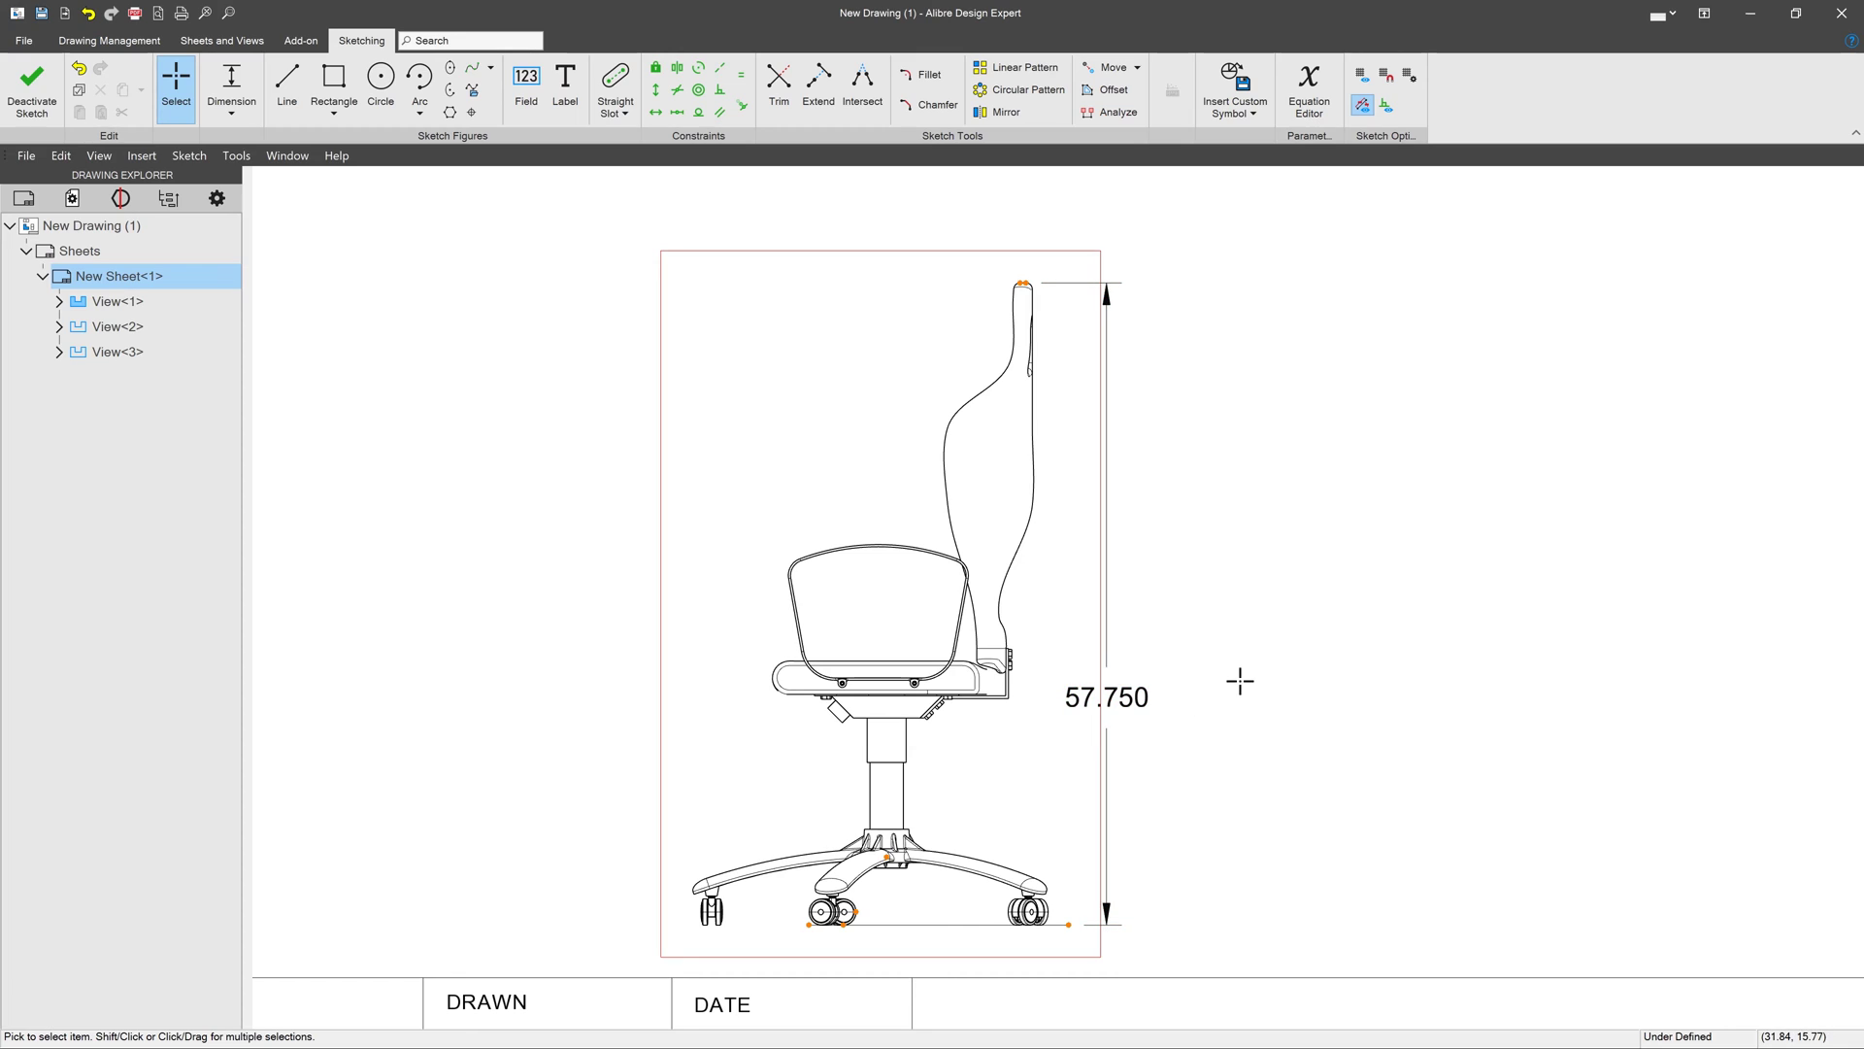
Set the drawing's Default dimension style to display dimensions As Reference Dimension
{"action": "mouse_move", "coordinate": [1240, 679]}
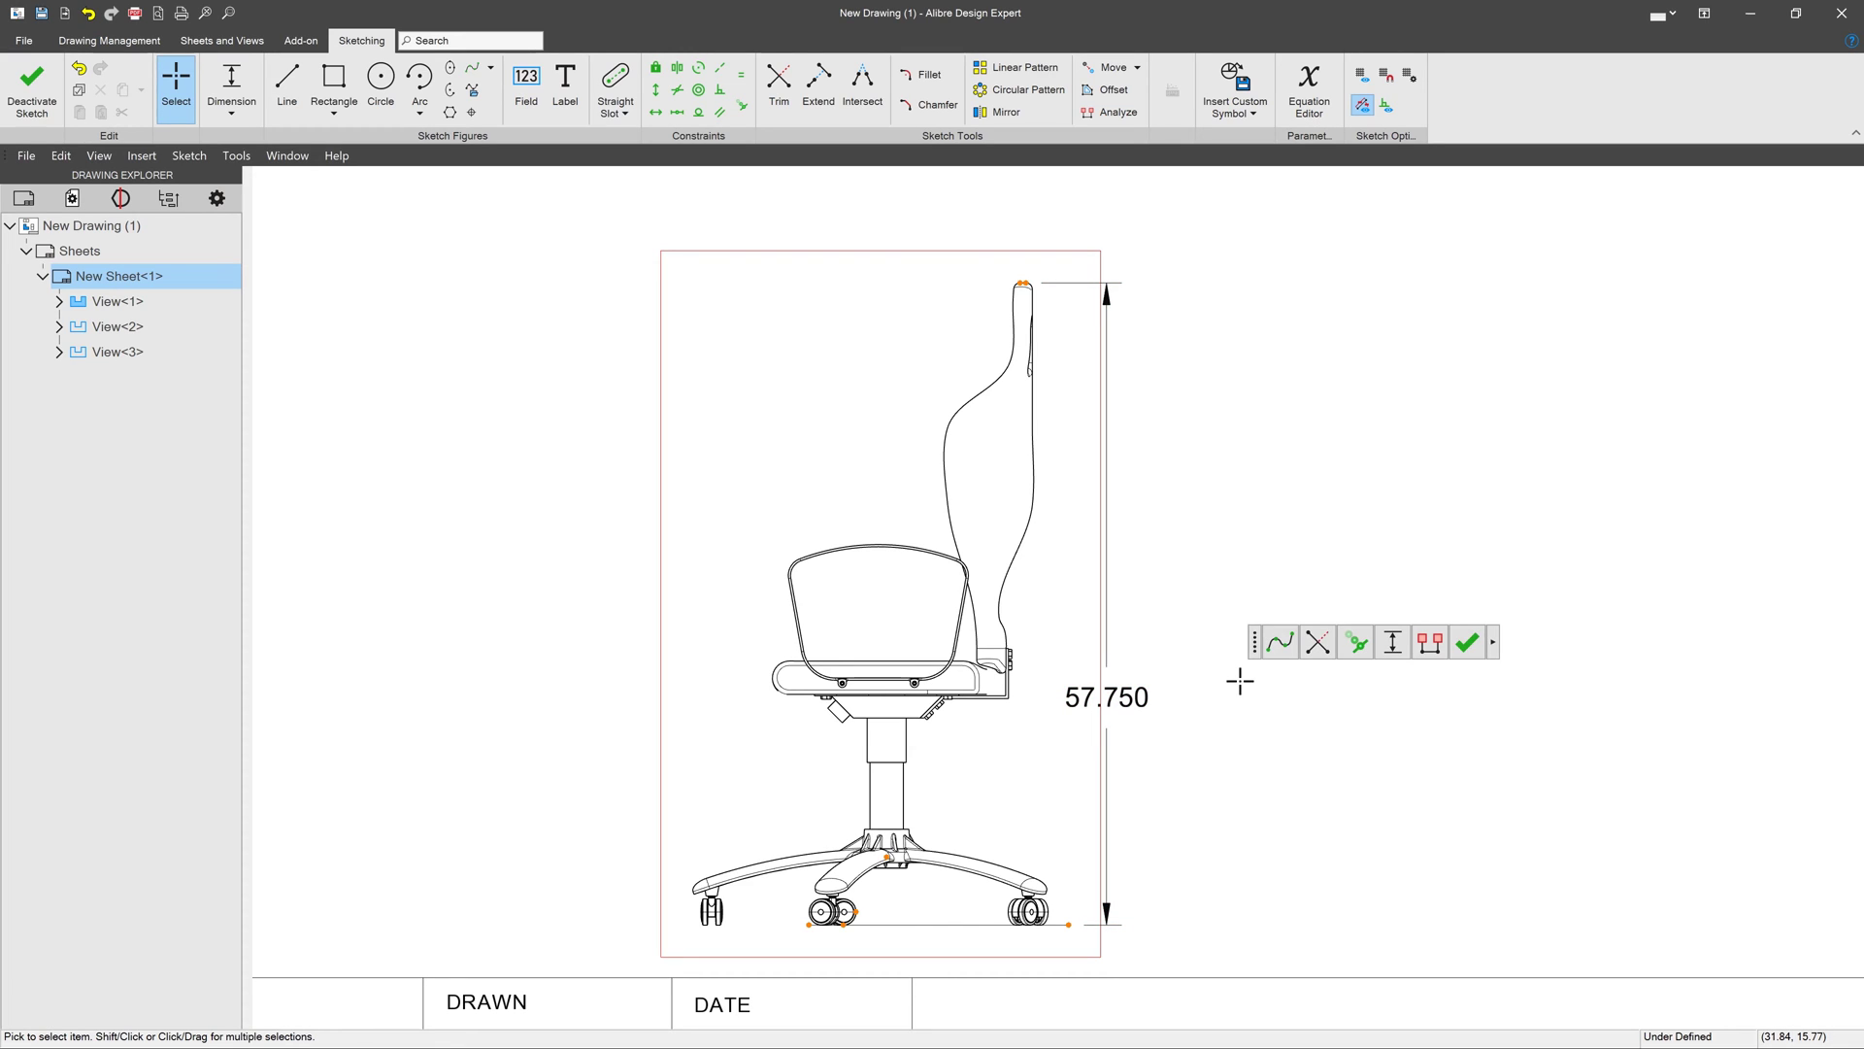
{"action": "left_click", "coordinate": [1104, 691]}
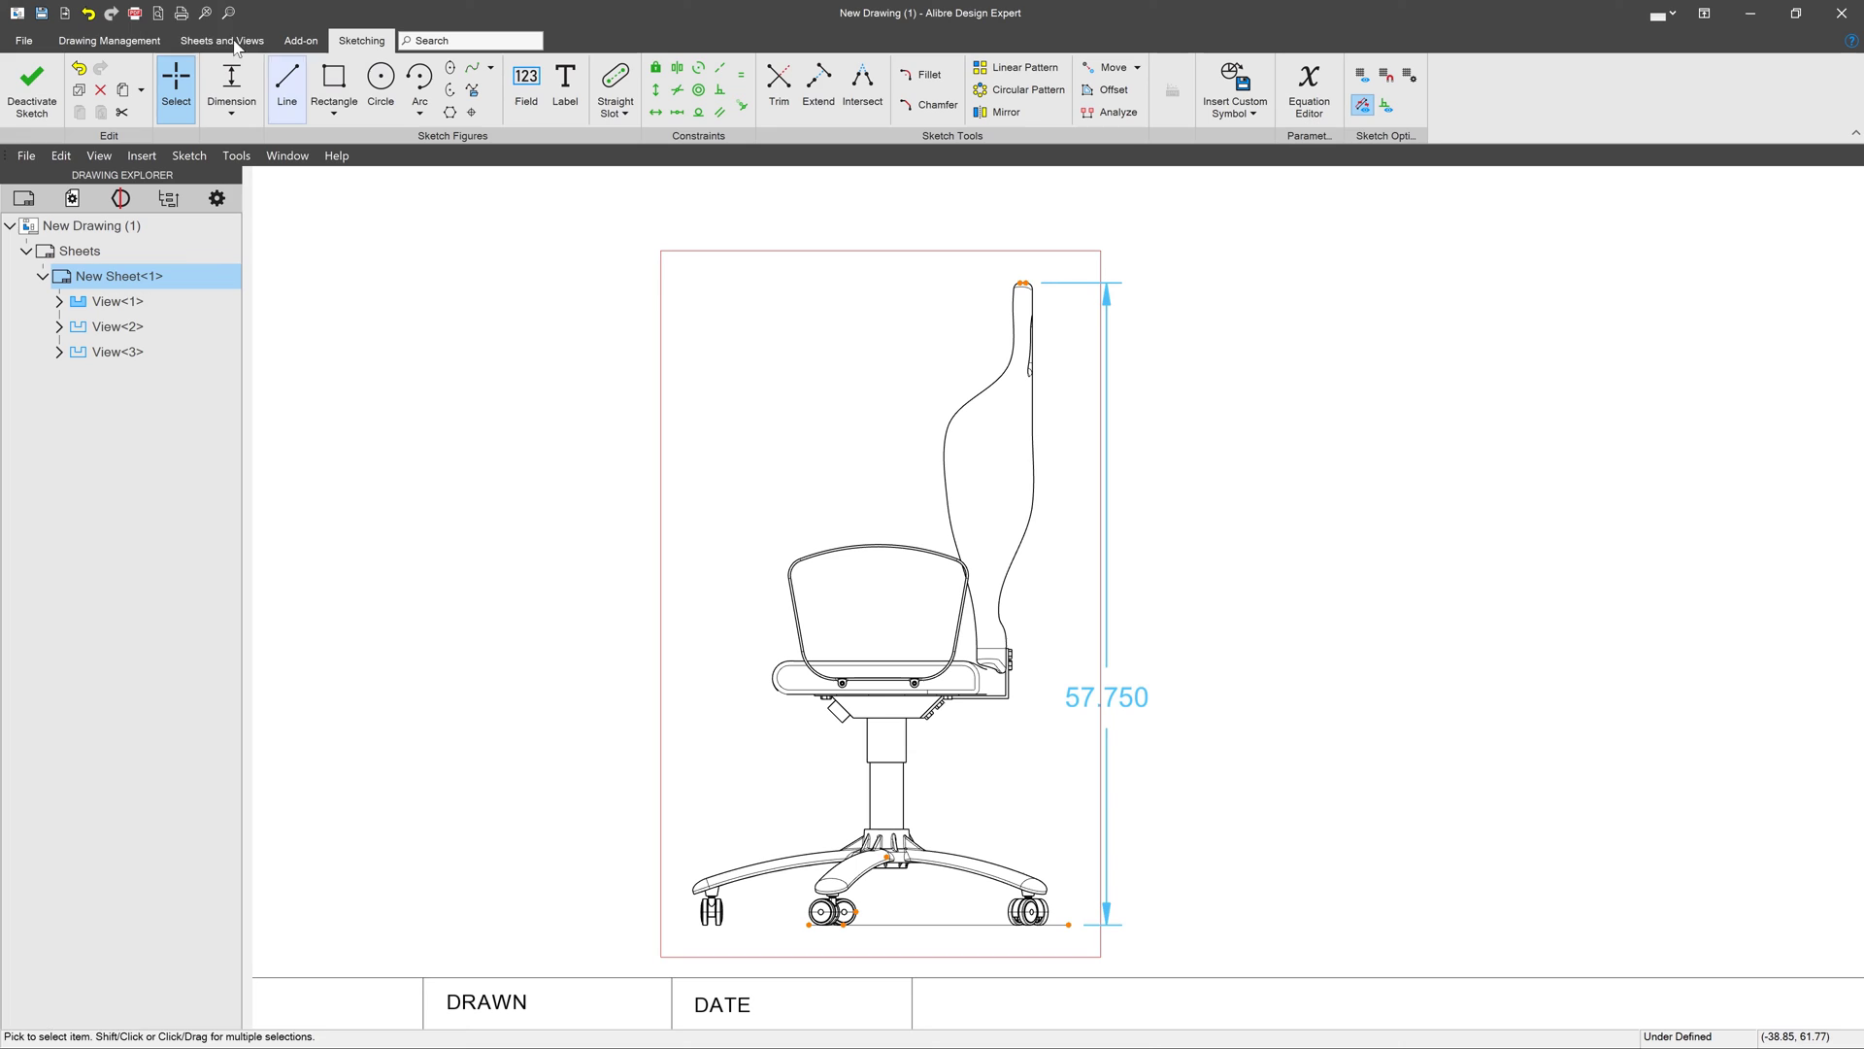
{"action": "left_click", "coordinate": [24, 43]}
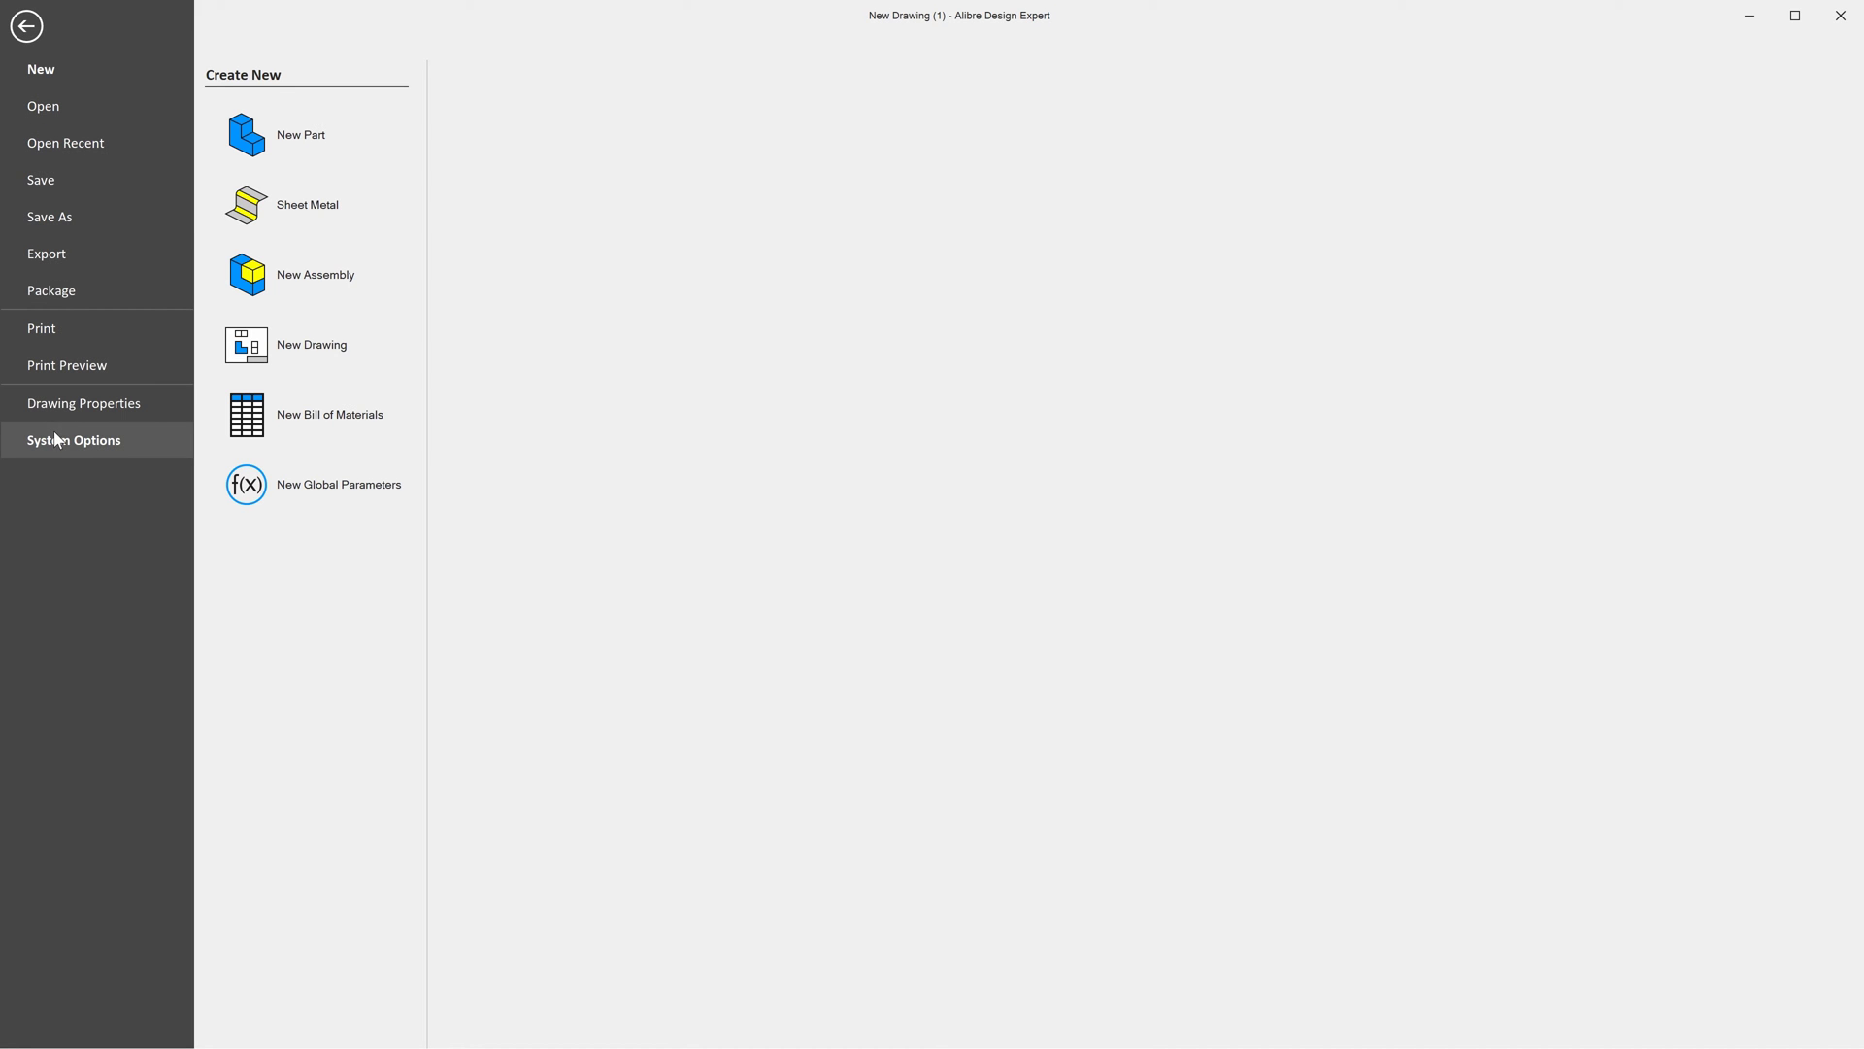
{"action": "left_click", "coordinate": [58, 405]}
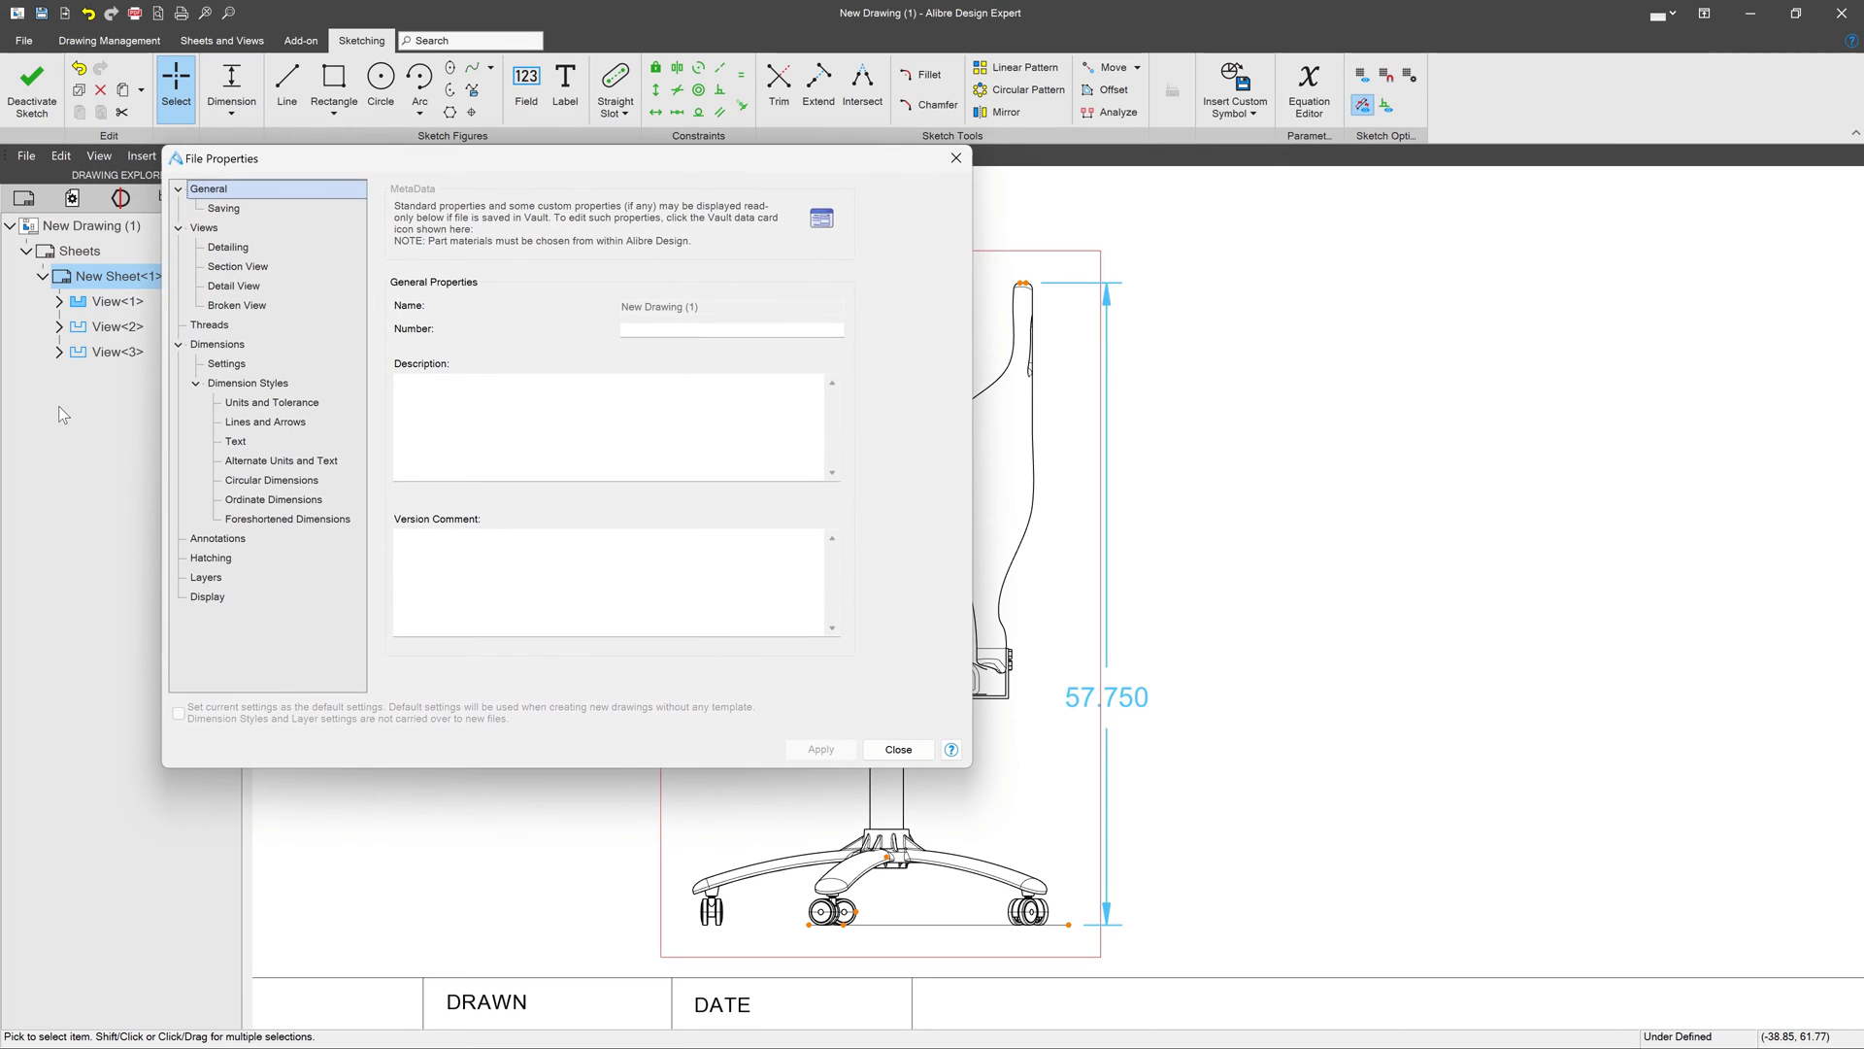
{"action": "left_click", "coordinate": [245, 382]}
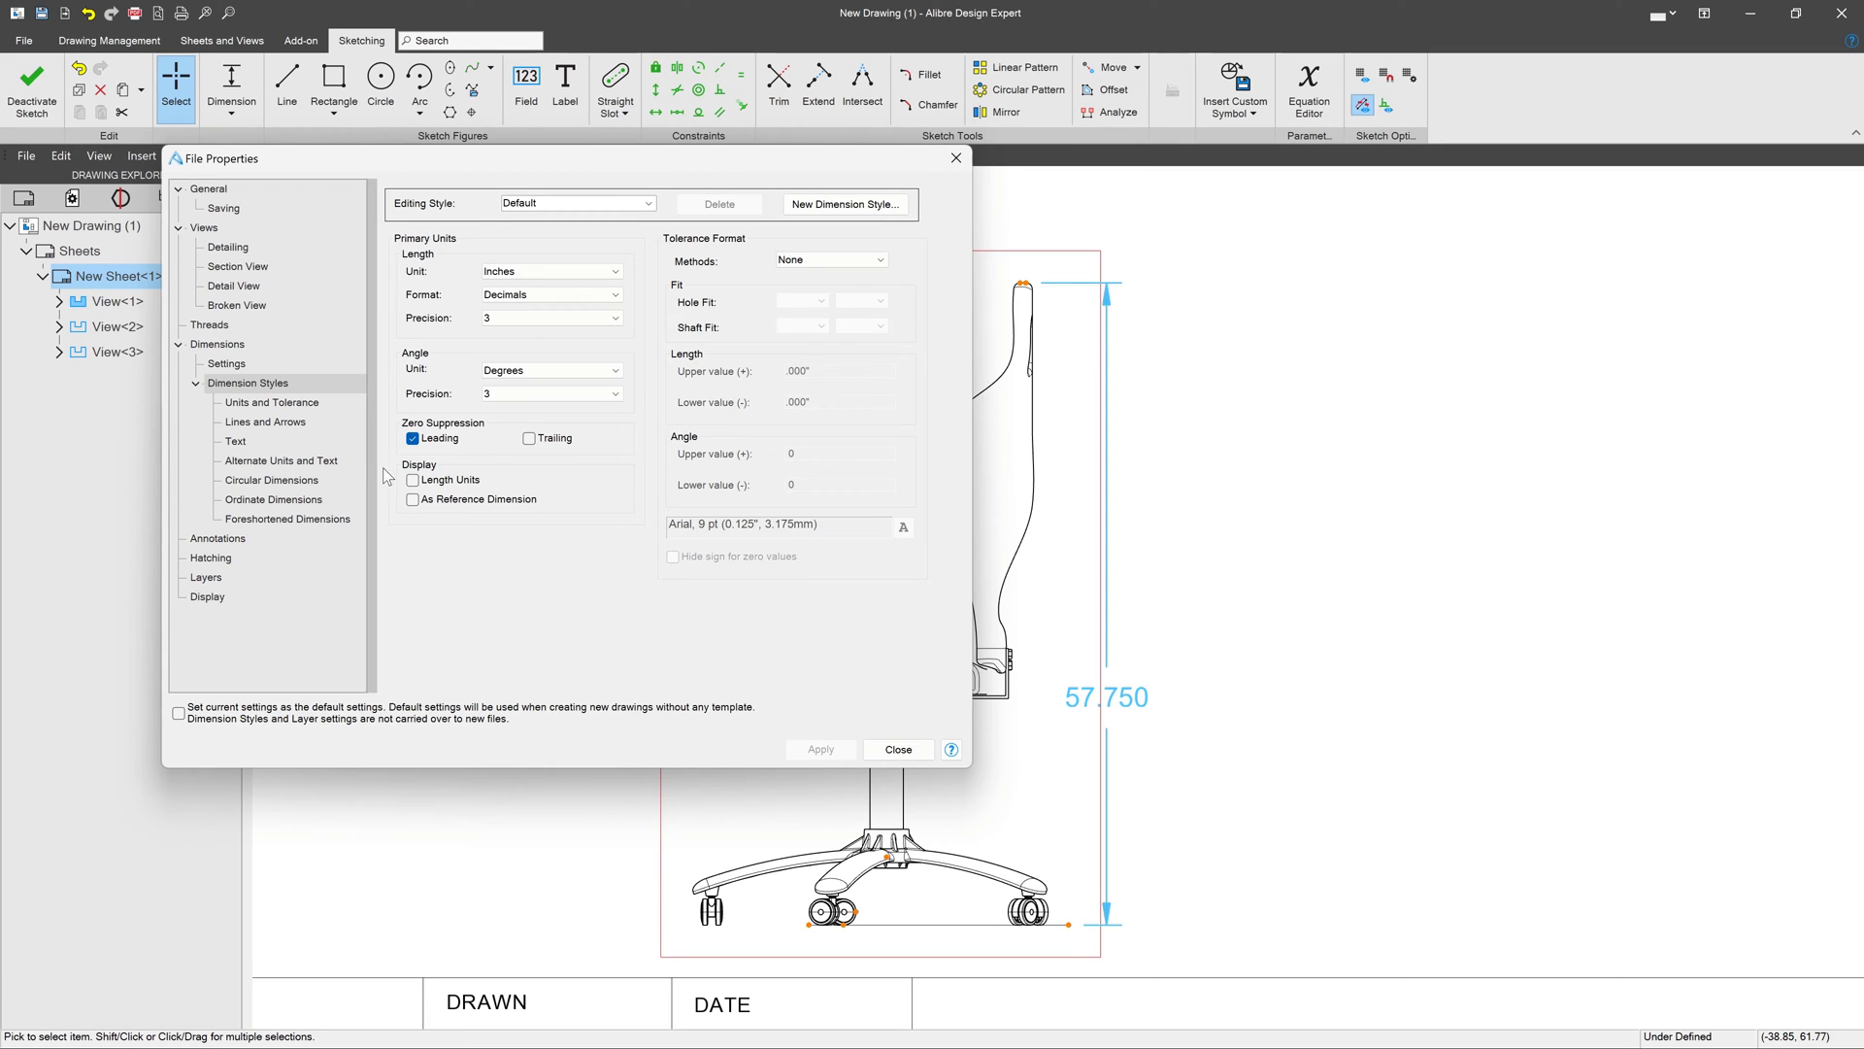
{"action": "left_click", "coordinate": [413, 500]}
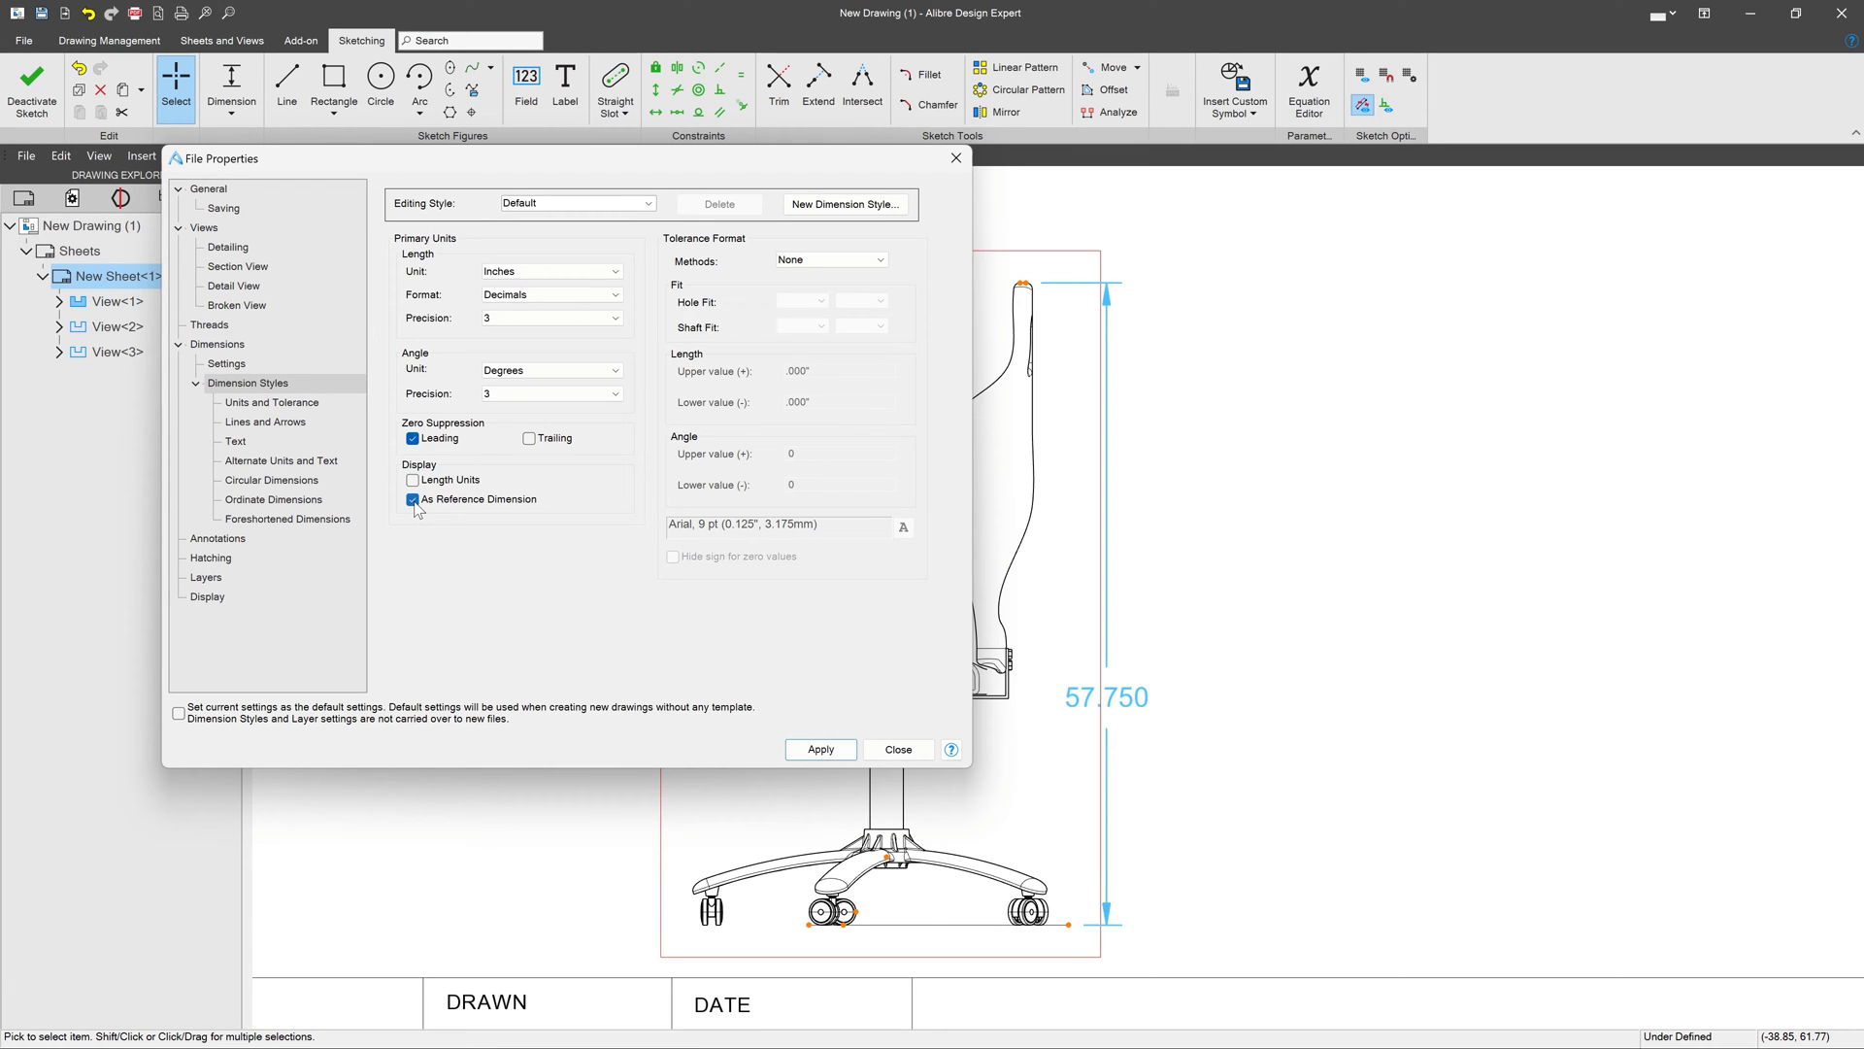
{"action": "left_click", "coordinate": [822, 749]}
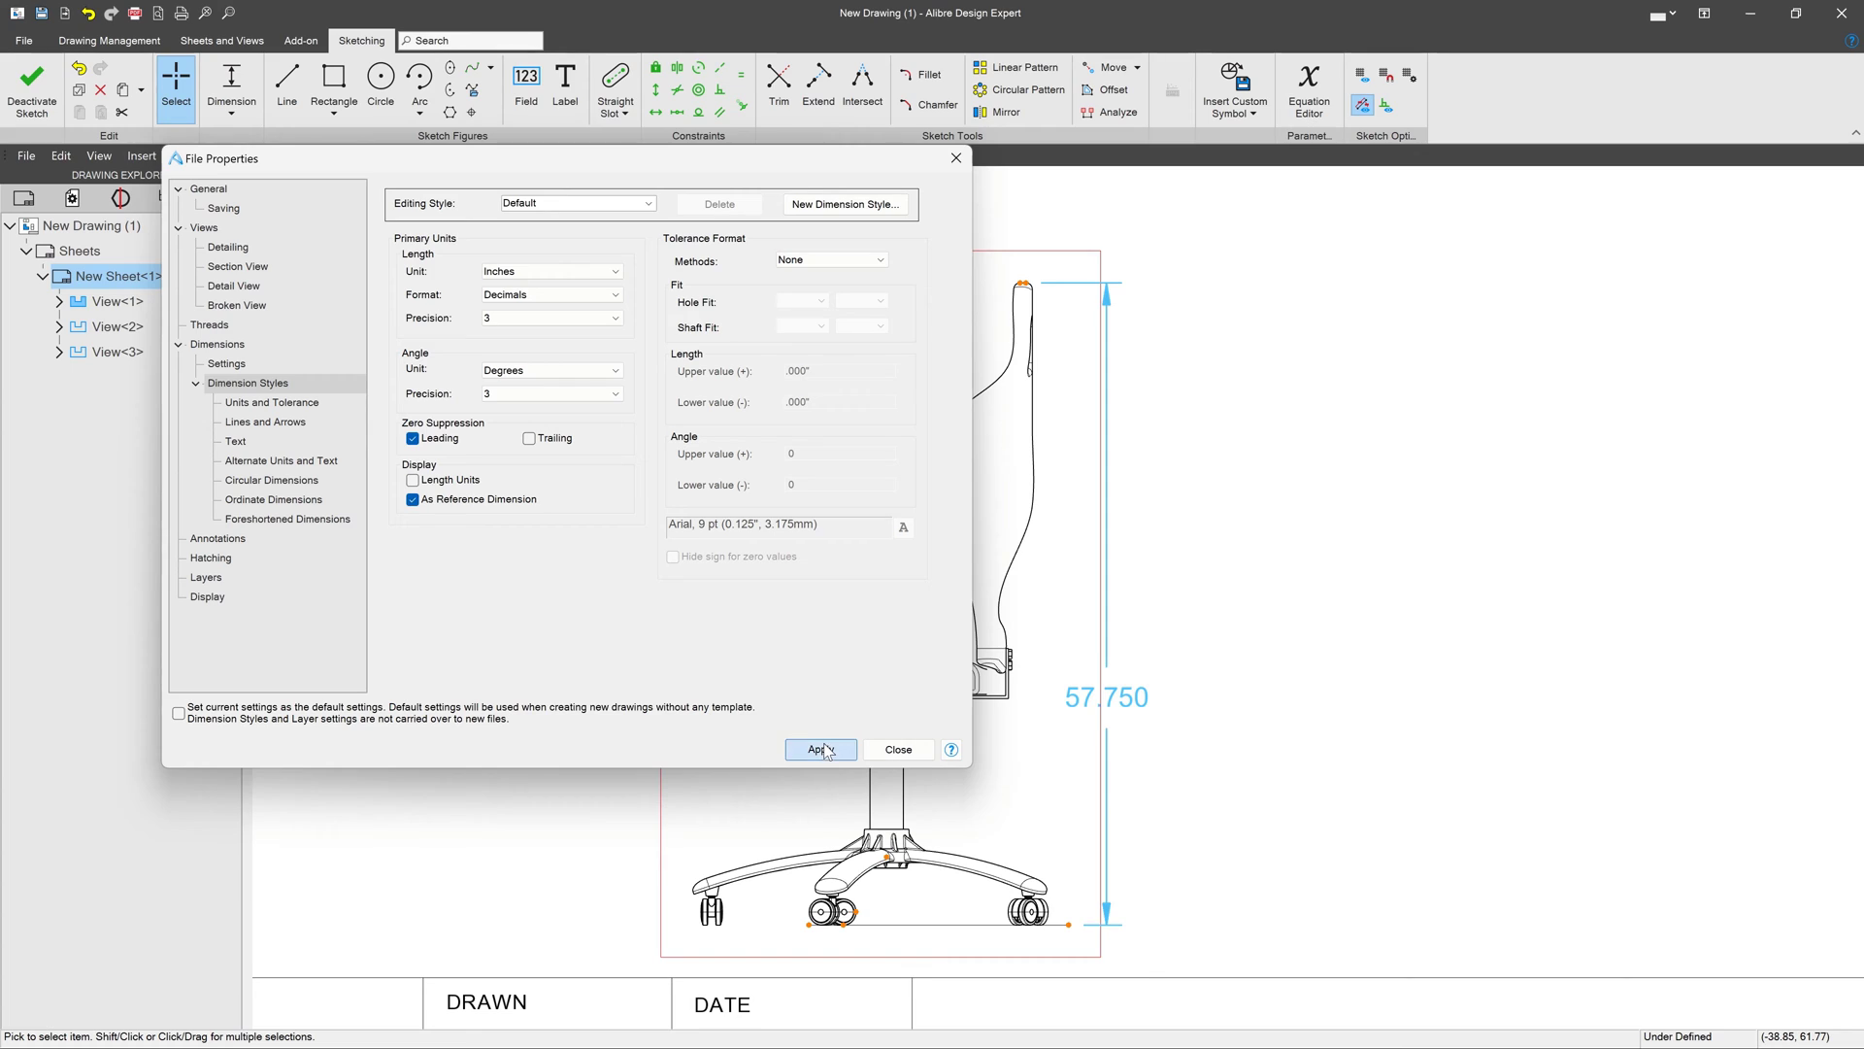
{"action": "left_click", "coordinate": [898, 749]}
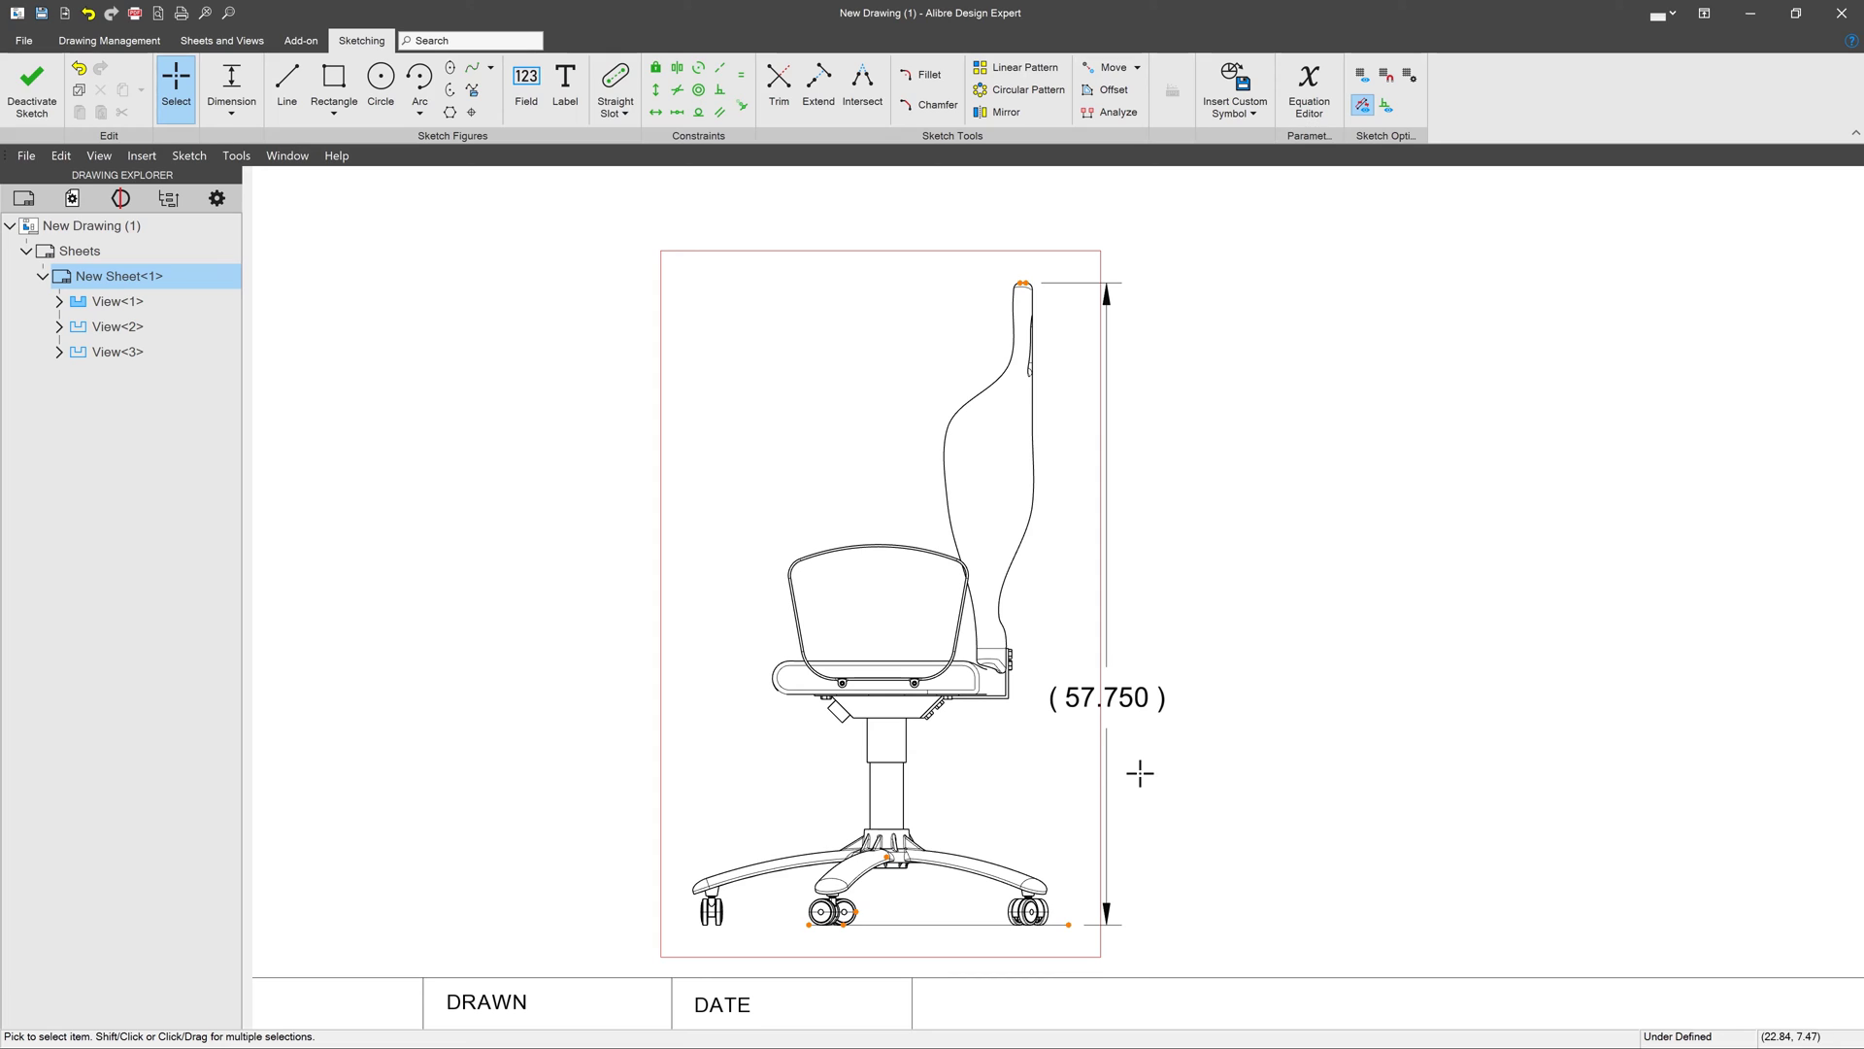
Move the overall height dimension up and farther from the backrest, and exit the right view's sketch
{"action": "left_click_drag", "start_coordinate": [1098, 697], "coordinate": [1145, 515]}
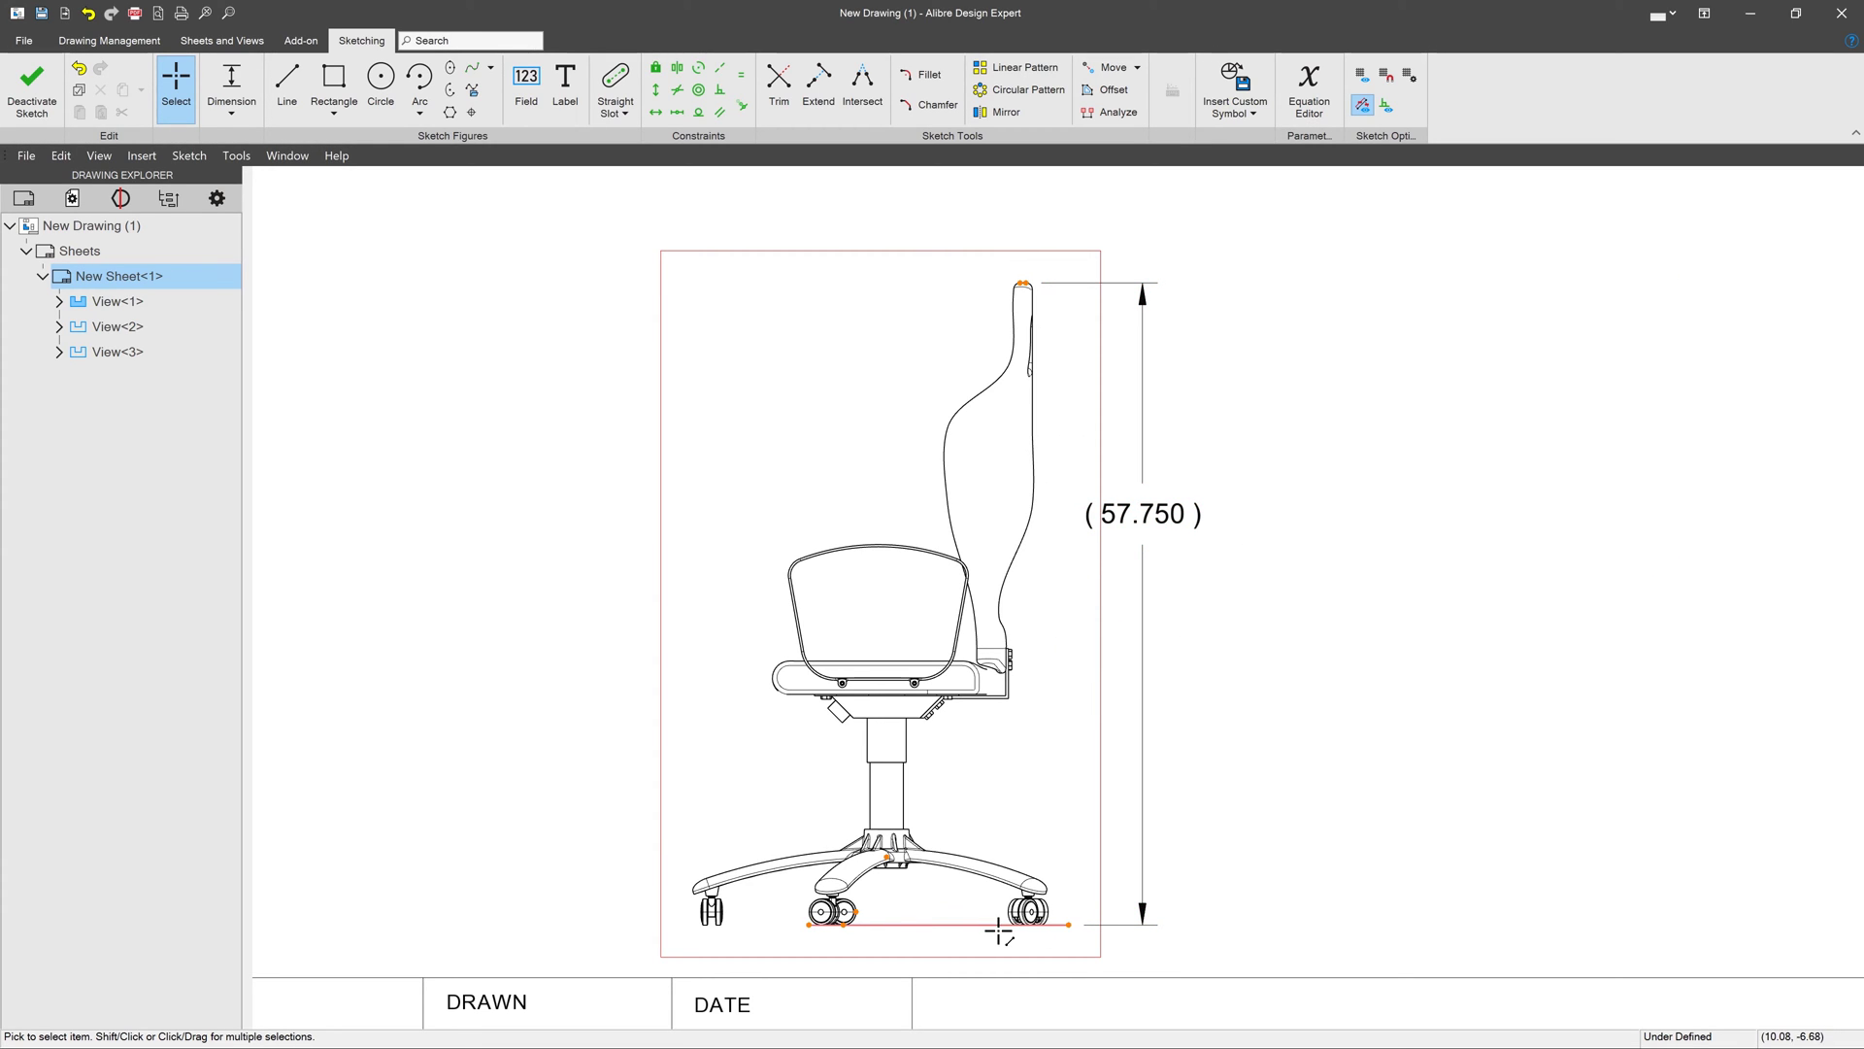
{"action": "scroll", "coordinate": [1074, 852], "scroll_direction": "down", "scroll_amount": 3}
{"action": "scroll", "coordinate": [783, 790], "scroll_direction": "up", "scroll_amount": 5}
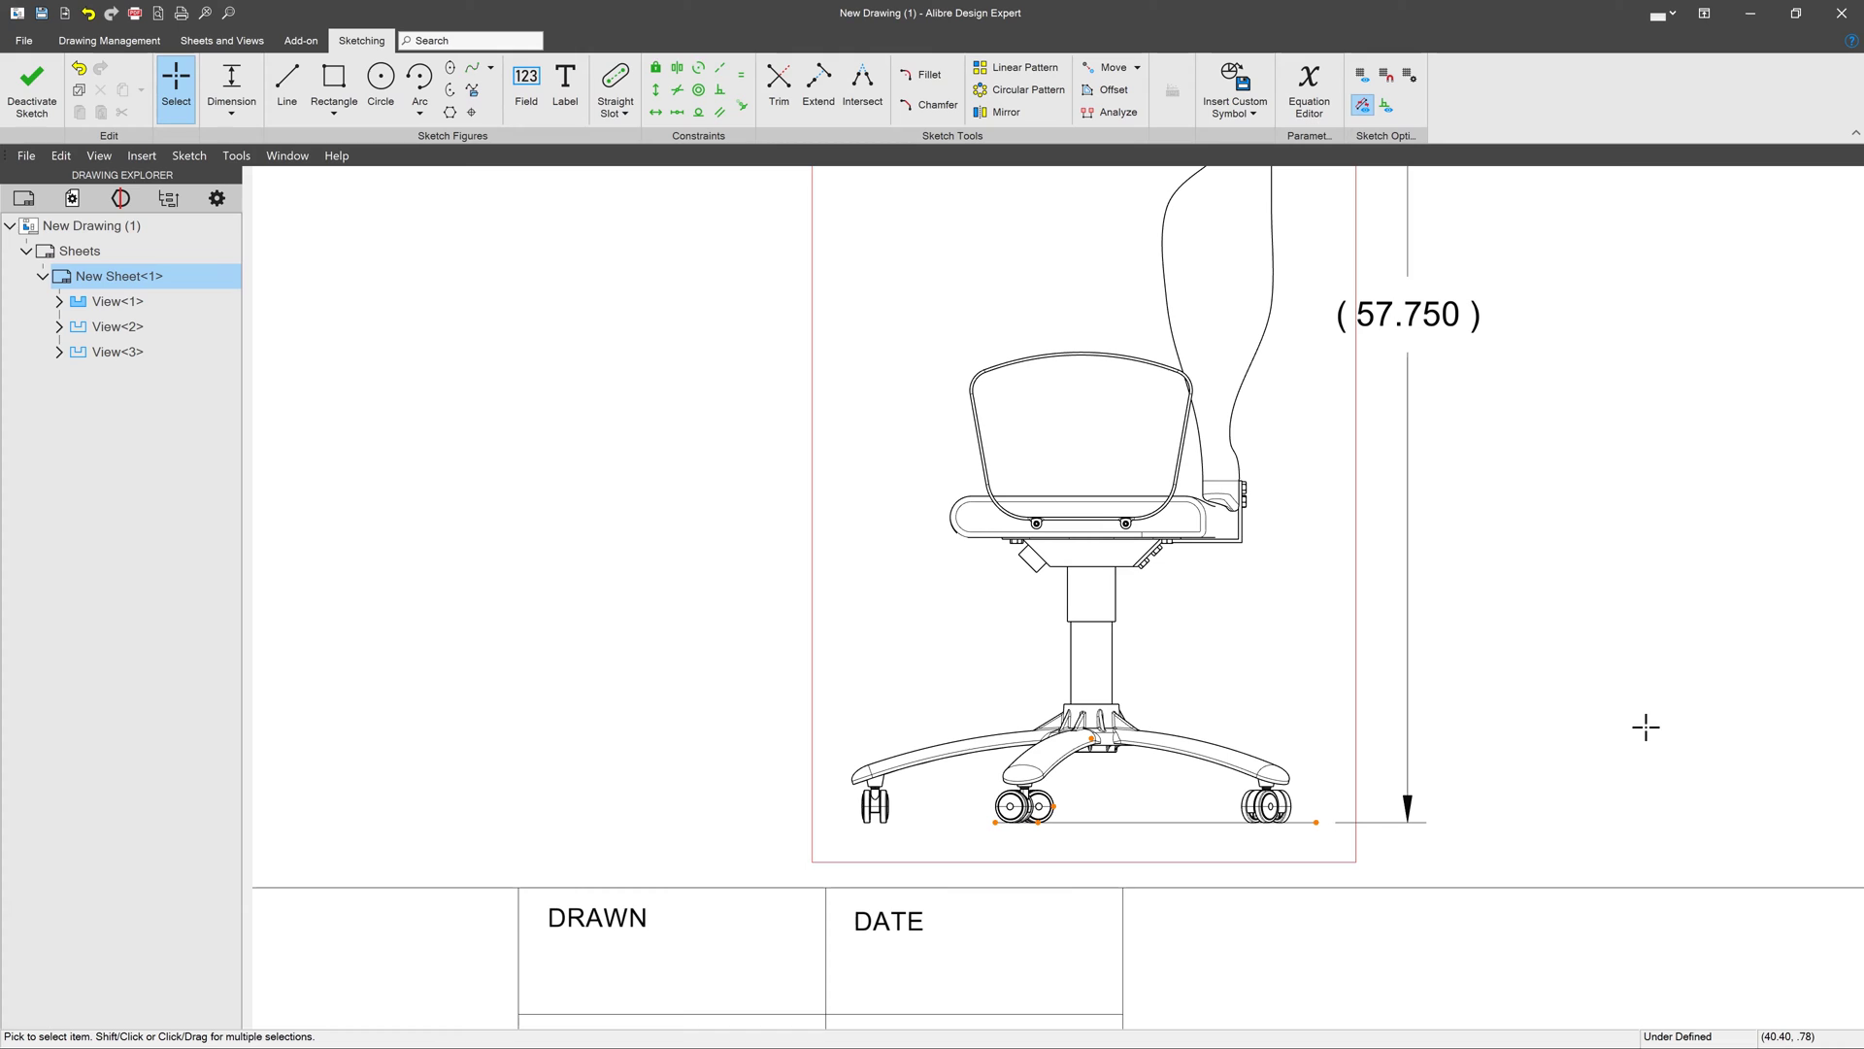
{"action": "left_click", "coordinate": [39, 76]}
{"action": "scroll", "coordinate": [962, 777], "scroll_direction": "up", "scroll_amount": 4}
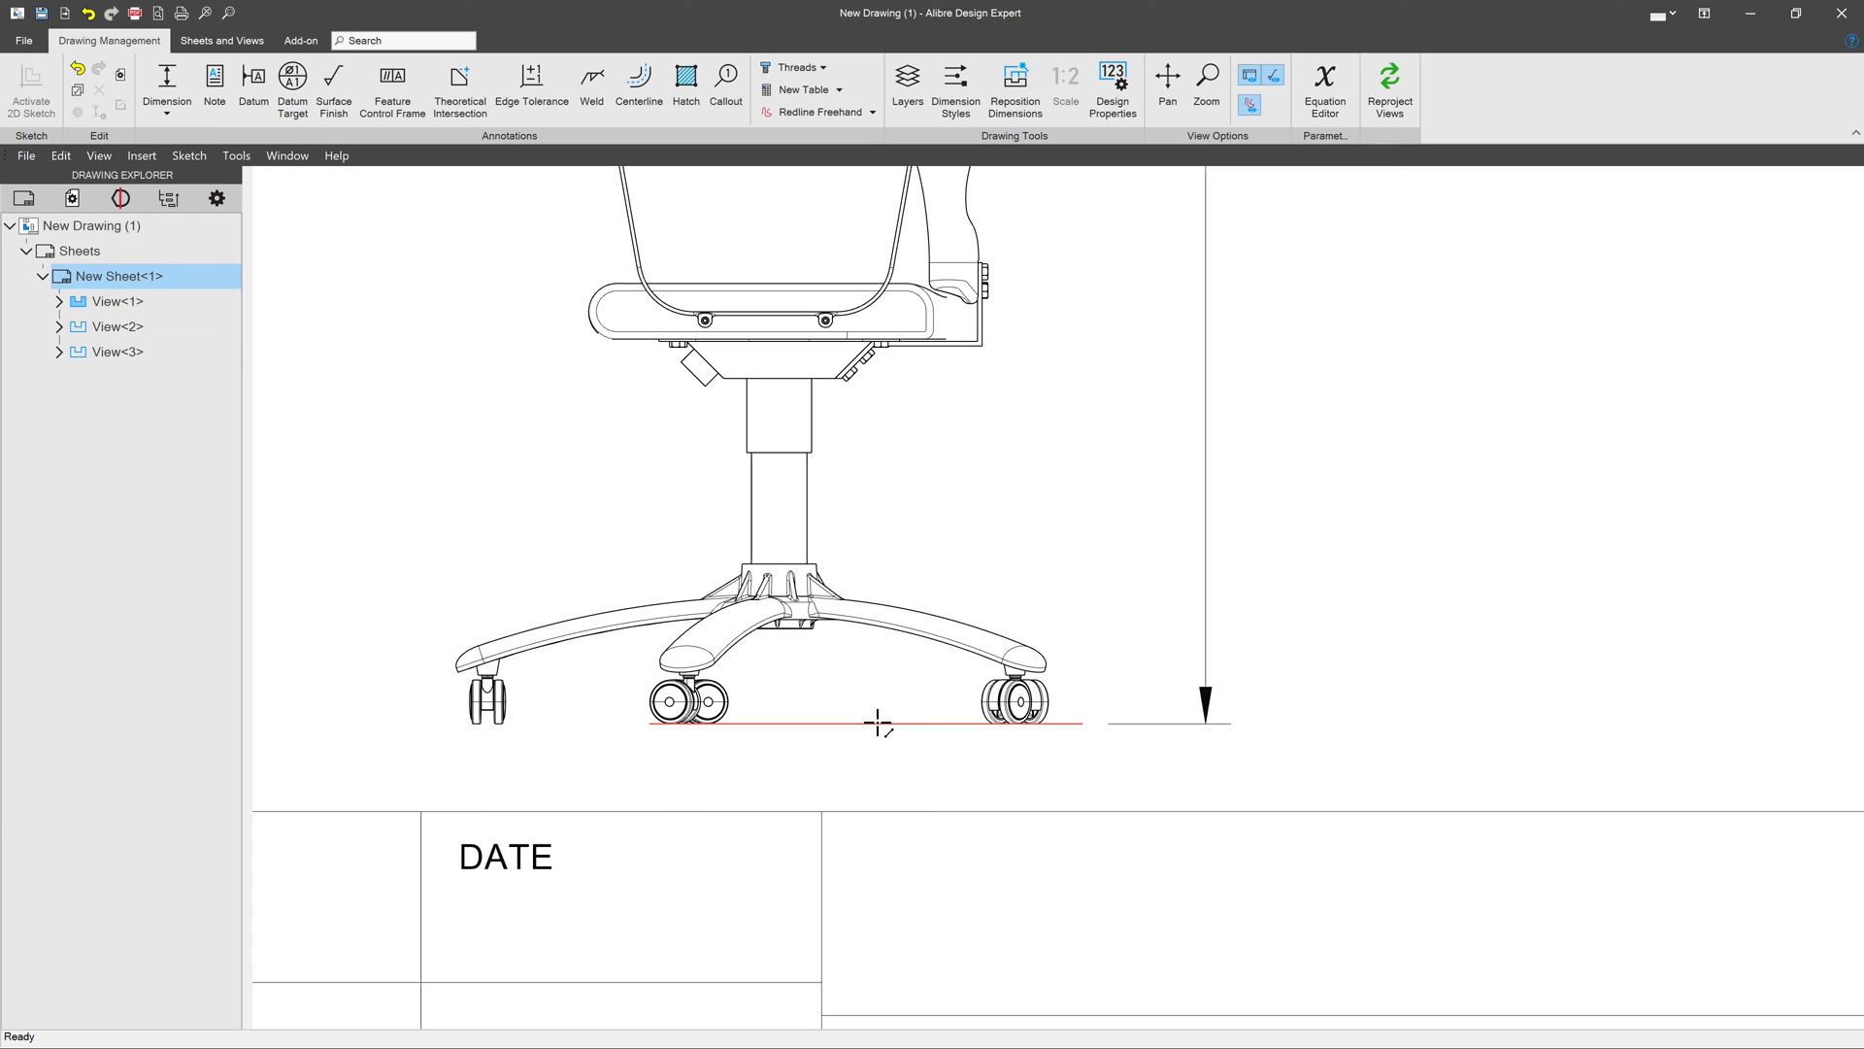
Review the drawing's layer list and its visibility, pattern and color settings
{"action": "scroll", "coordinate": [878, 723], "scroll_direction": "down", "scroll_amount": 4}
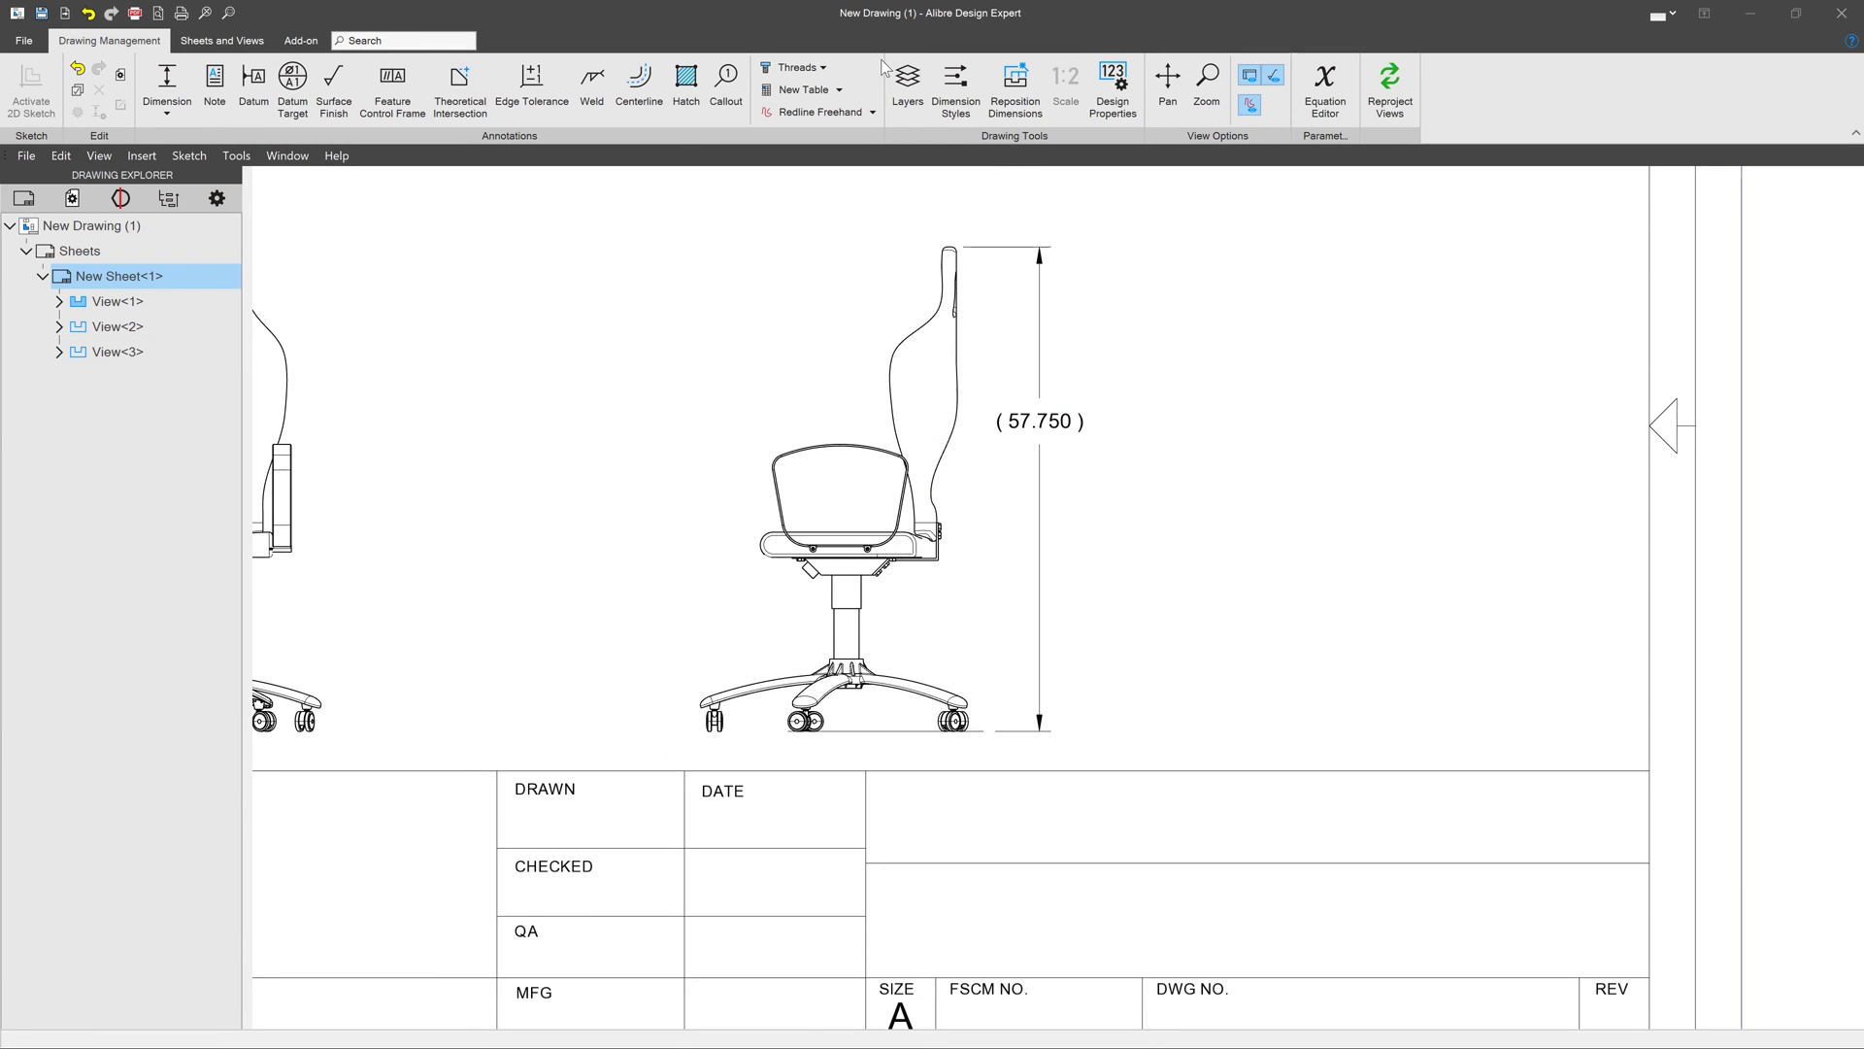
{"action": "left_click", "coordinate": [914, 90]}
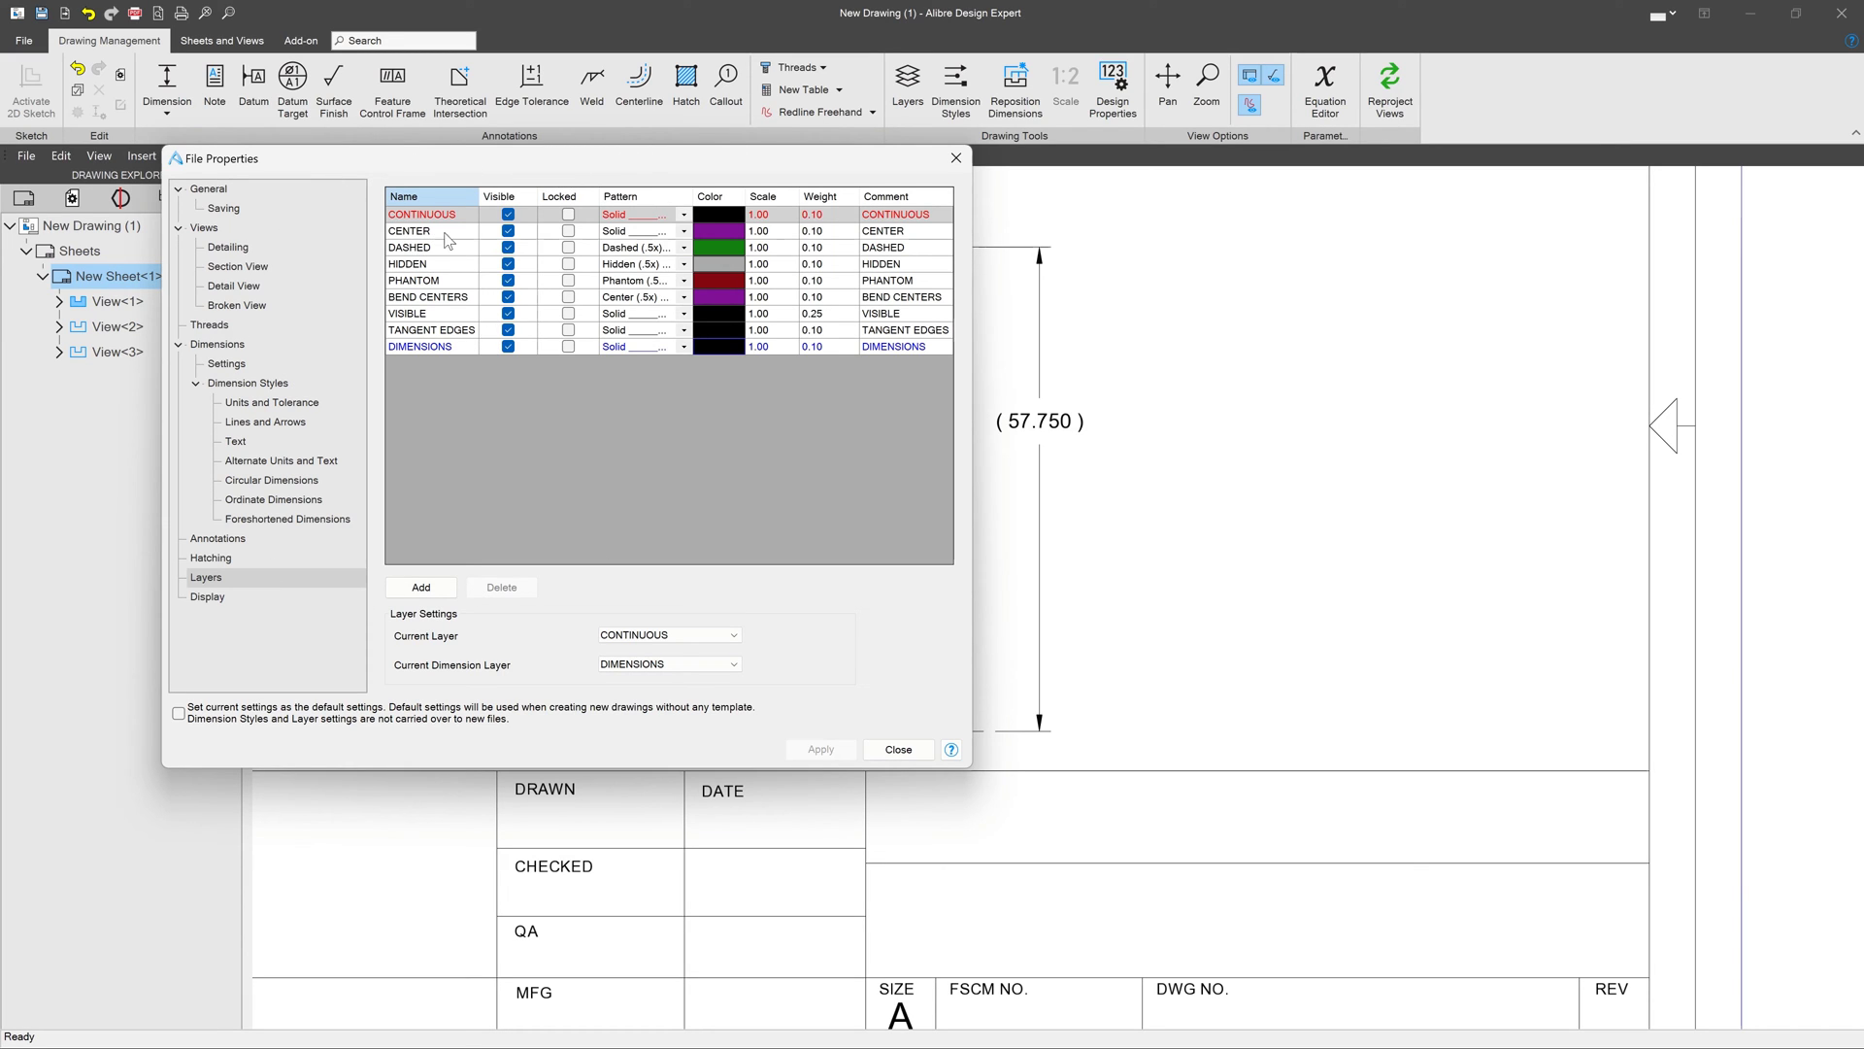
{"action": "mouse_move", "coordinate": [810, 170]}
{"action": "left_mouse_down"}
{"action": "mouse_move", "coordinate": [1023, 212]}
{"action": "mouse_move", "coordinate": [1627, 270]}
{"action": "mouse_move", "coordinate": [1263, 273]}
{"action": "left_mouse_up"}
{"action": "left_click", "coordinate": [1333, 861]}
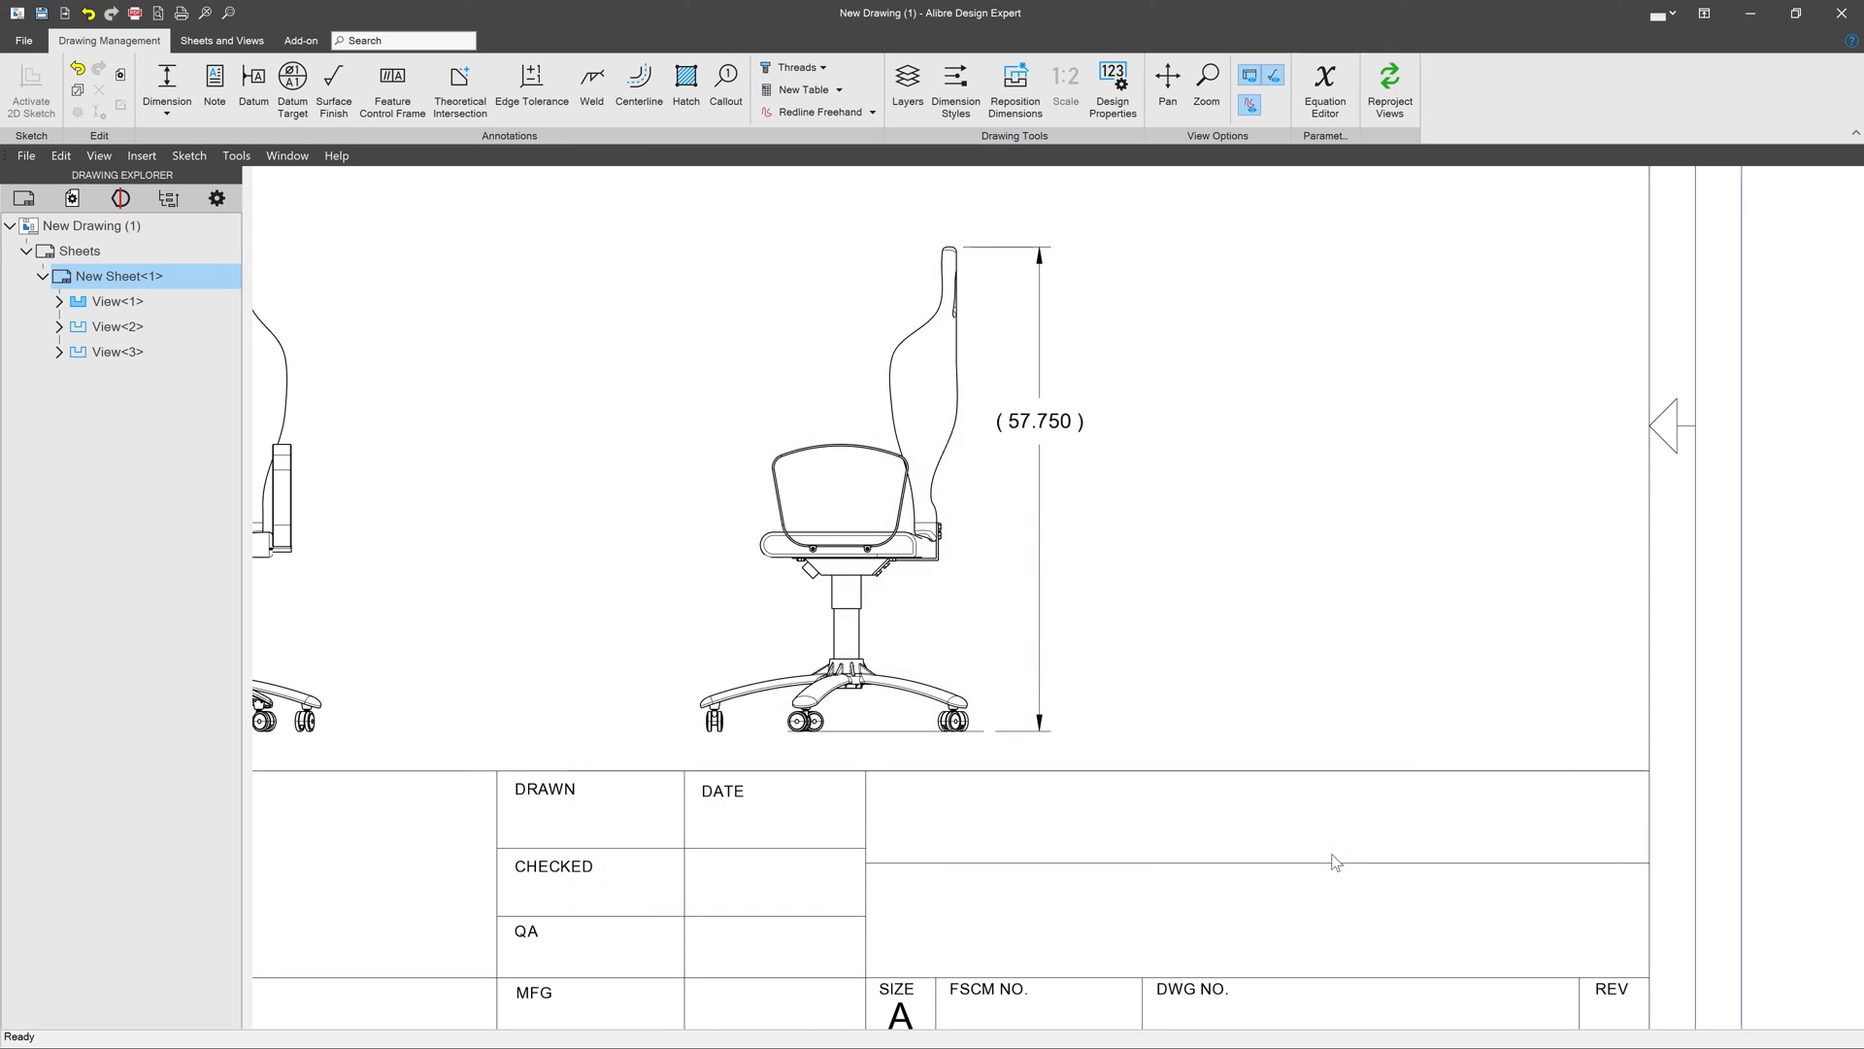
Assign the chair's overall height dimension to the PHANTOM layer
{"action": "right_click", "coordinate": [1035, 420]}
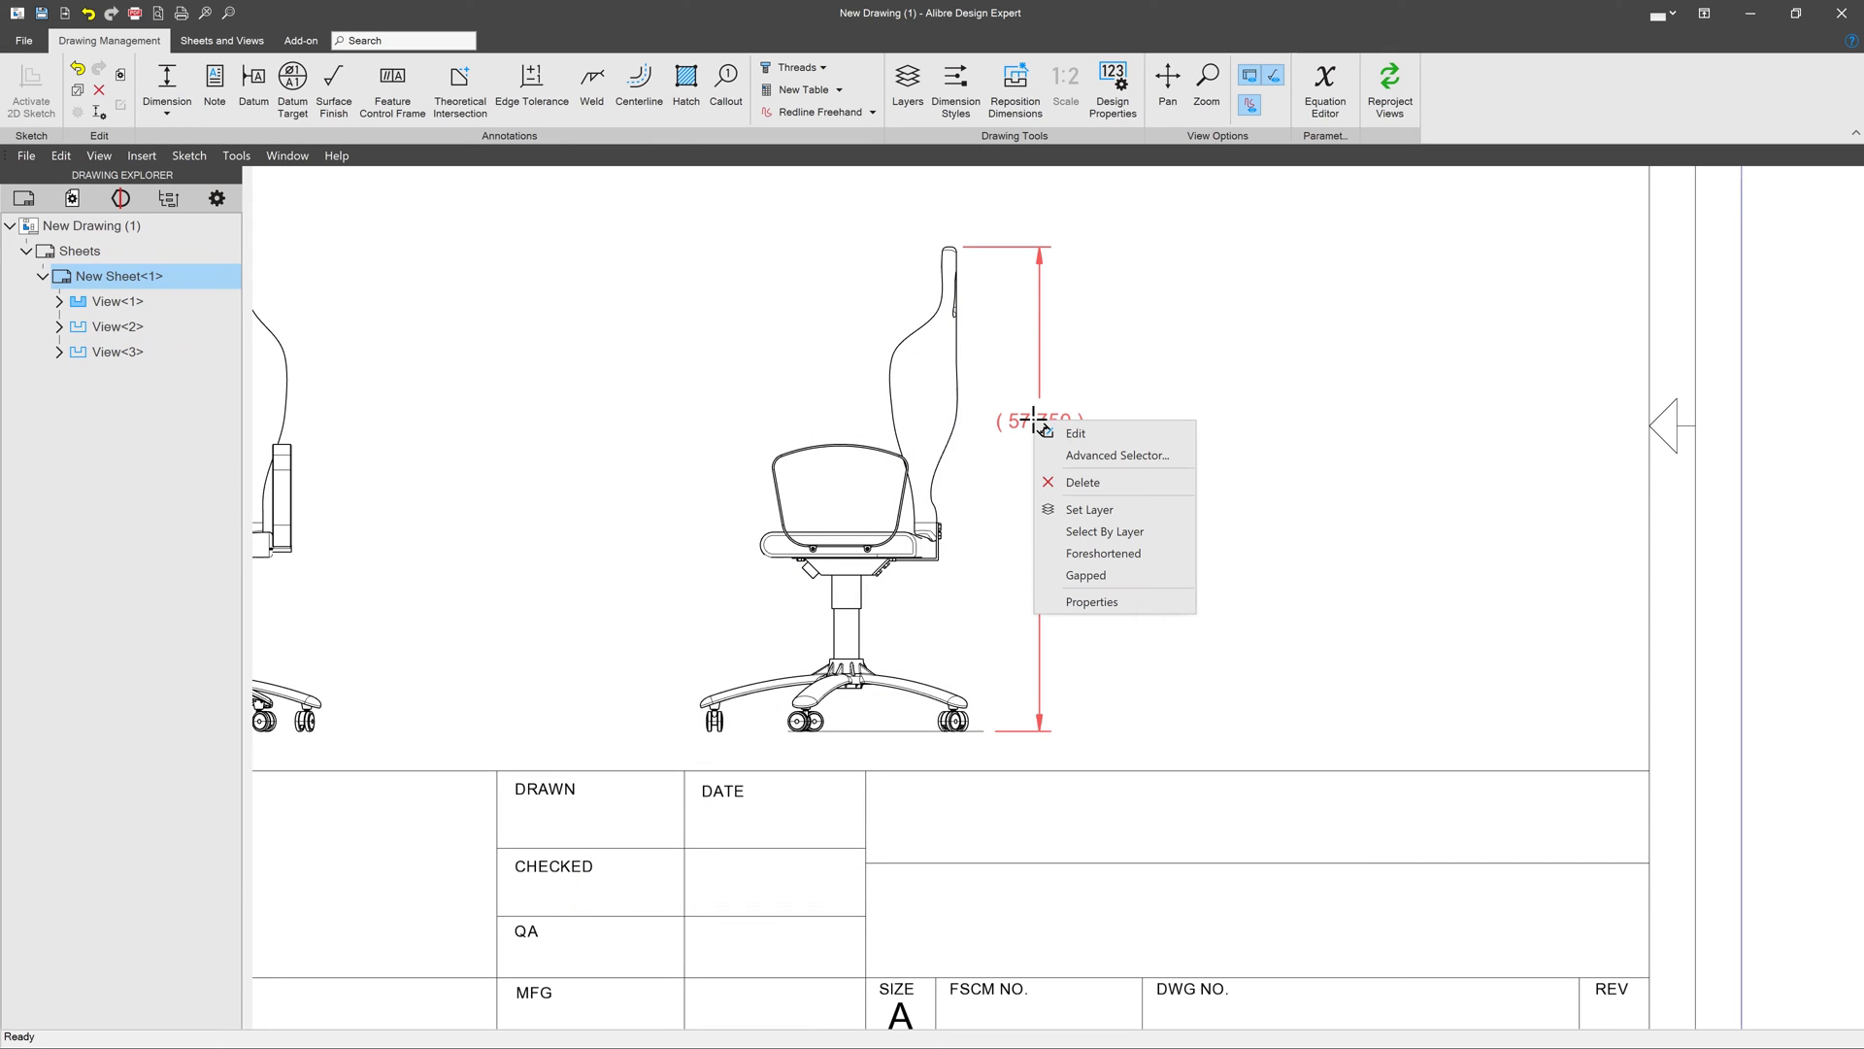
{"action": "left_click", "coordinate": [1104, 520]}
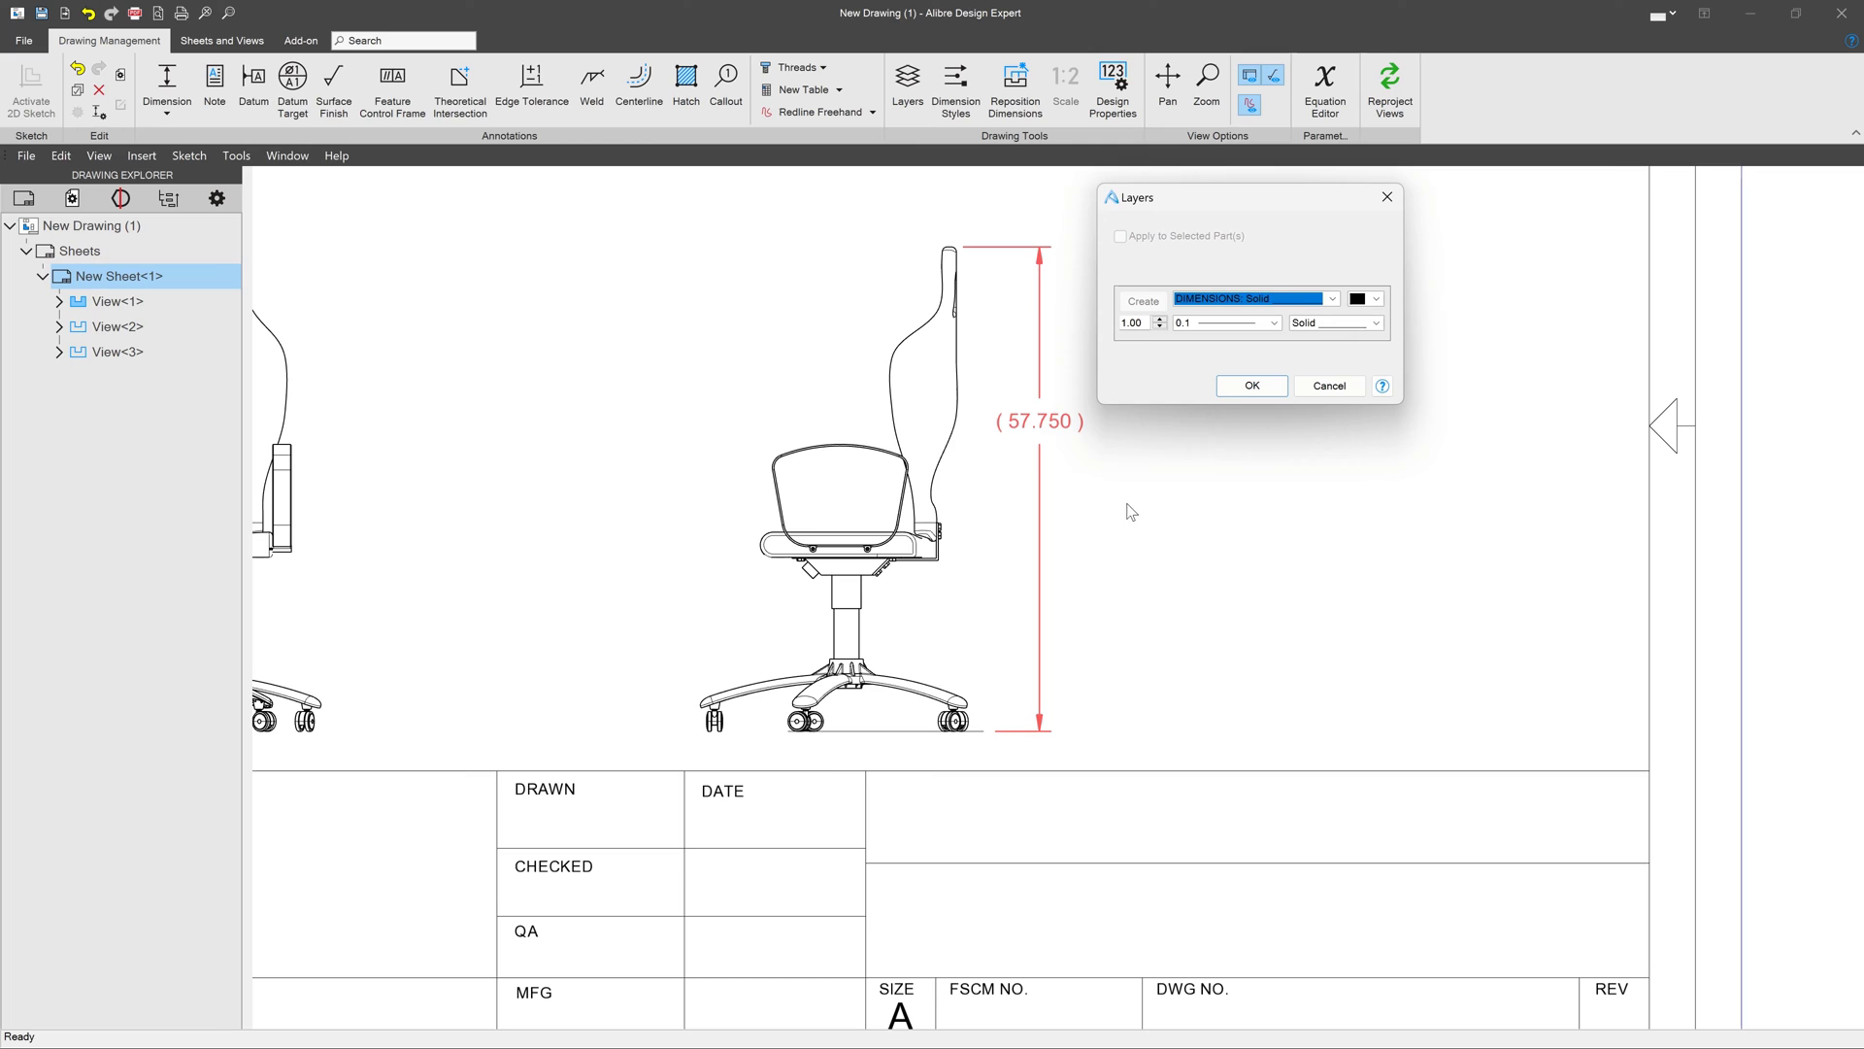
{"action": "left_click", "coordinate": [1334, 299]}
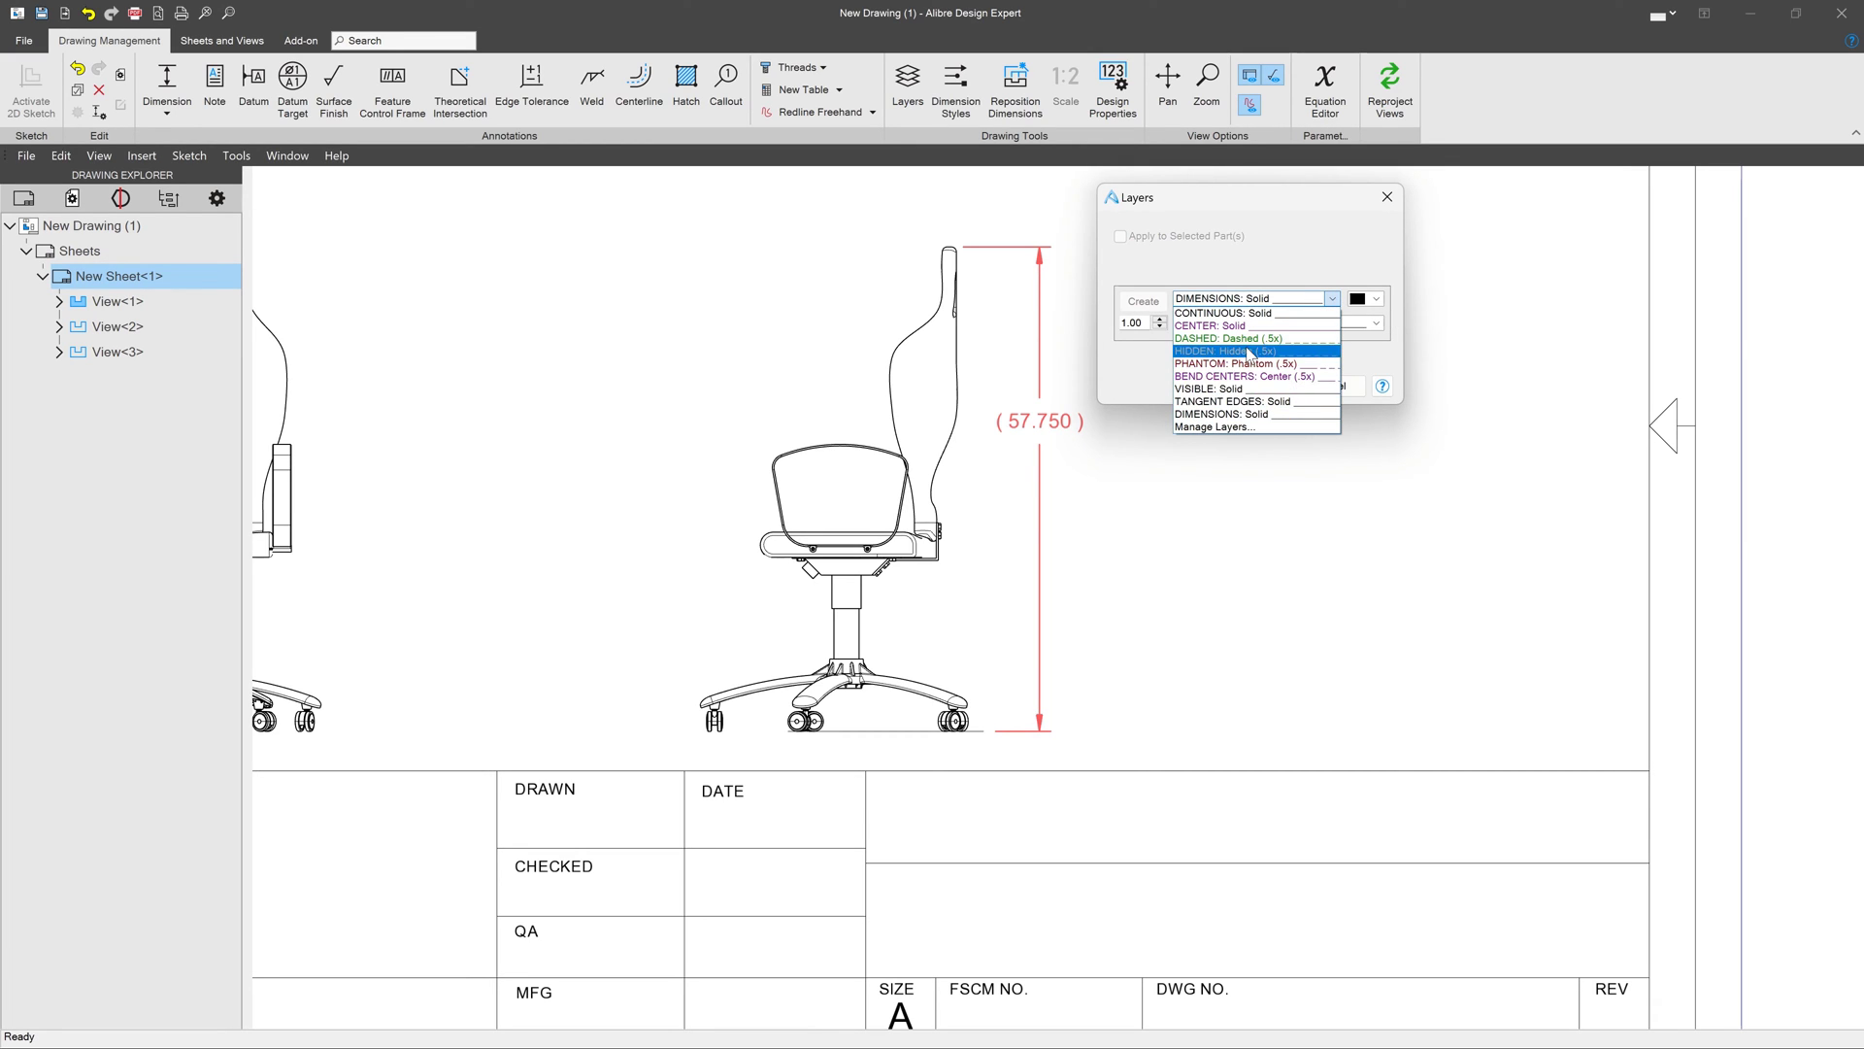
{"action": "left_click", "coordinate": [1243, 364]}
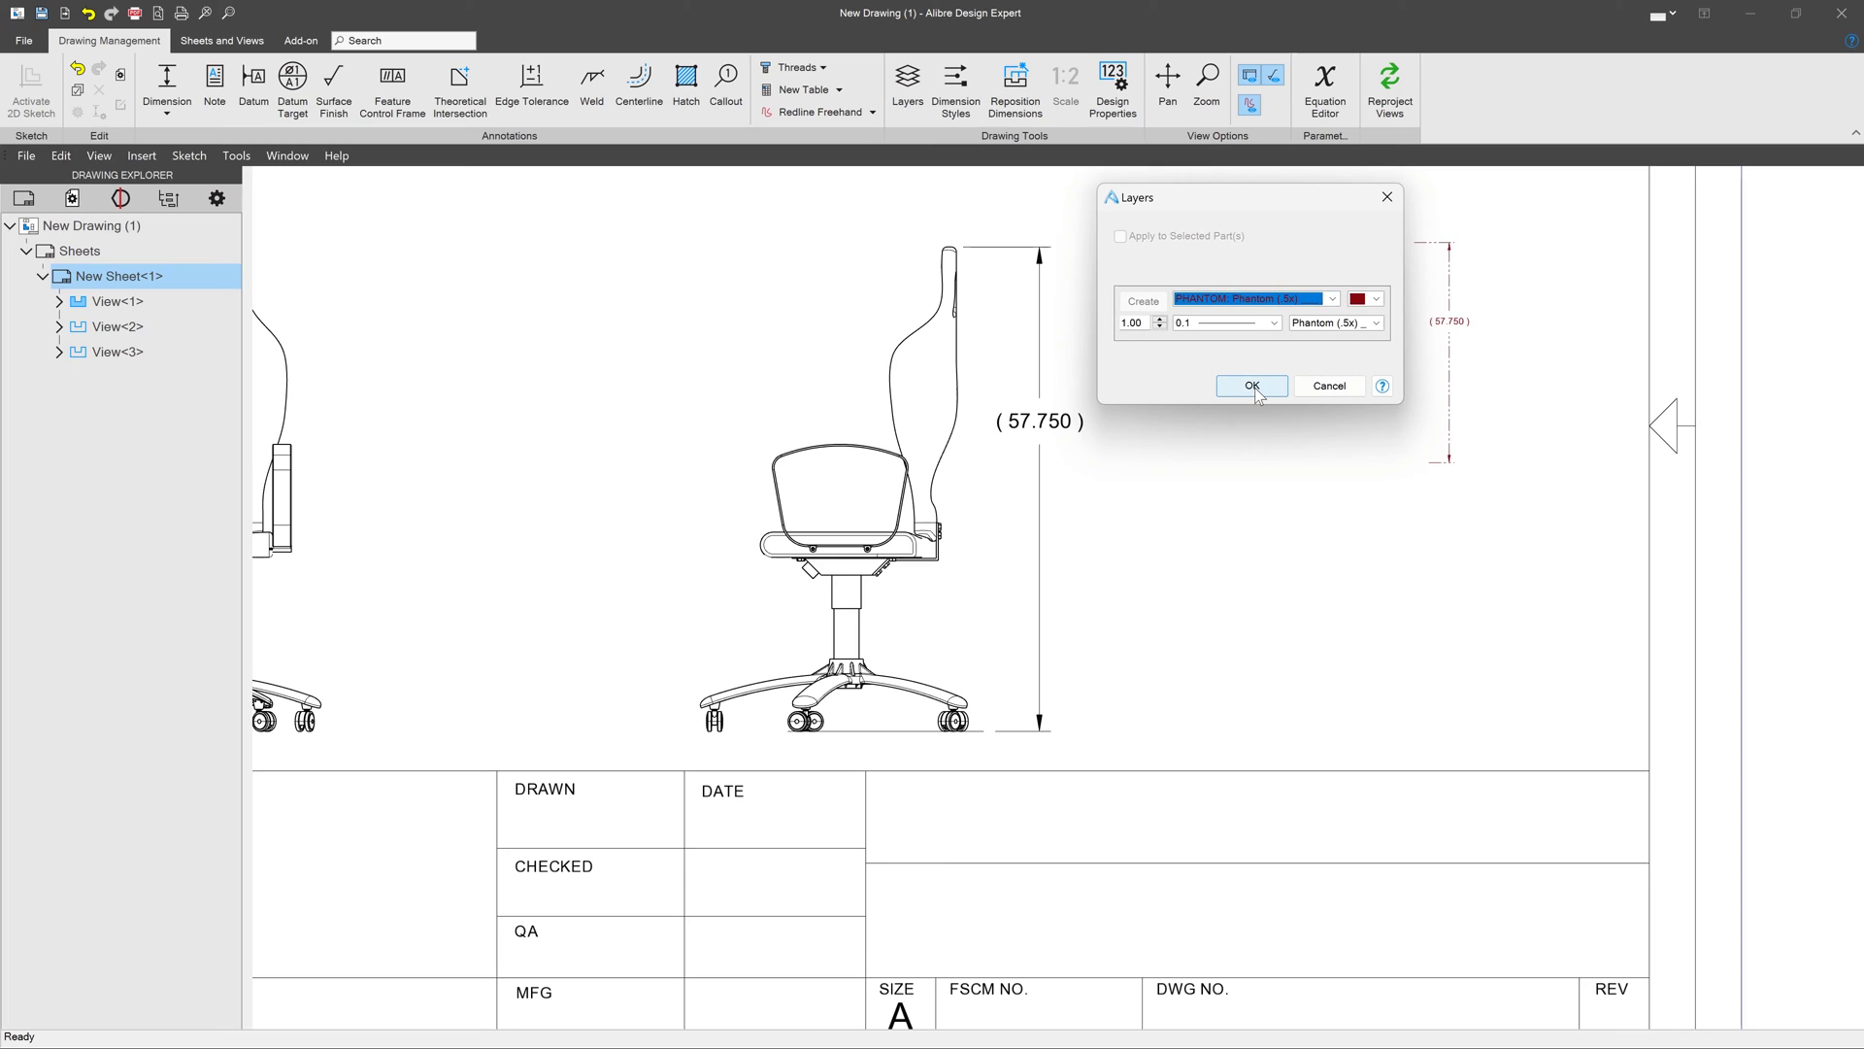
{"action": "left_click", "coordinate": [1252, 387]}
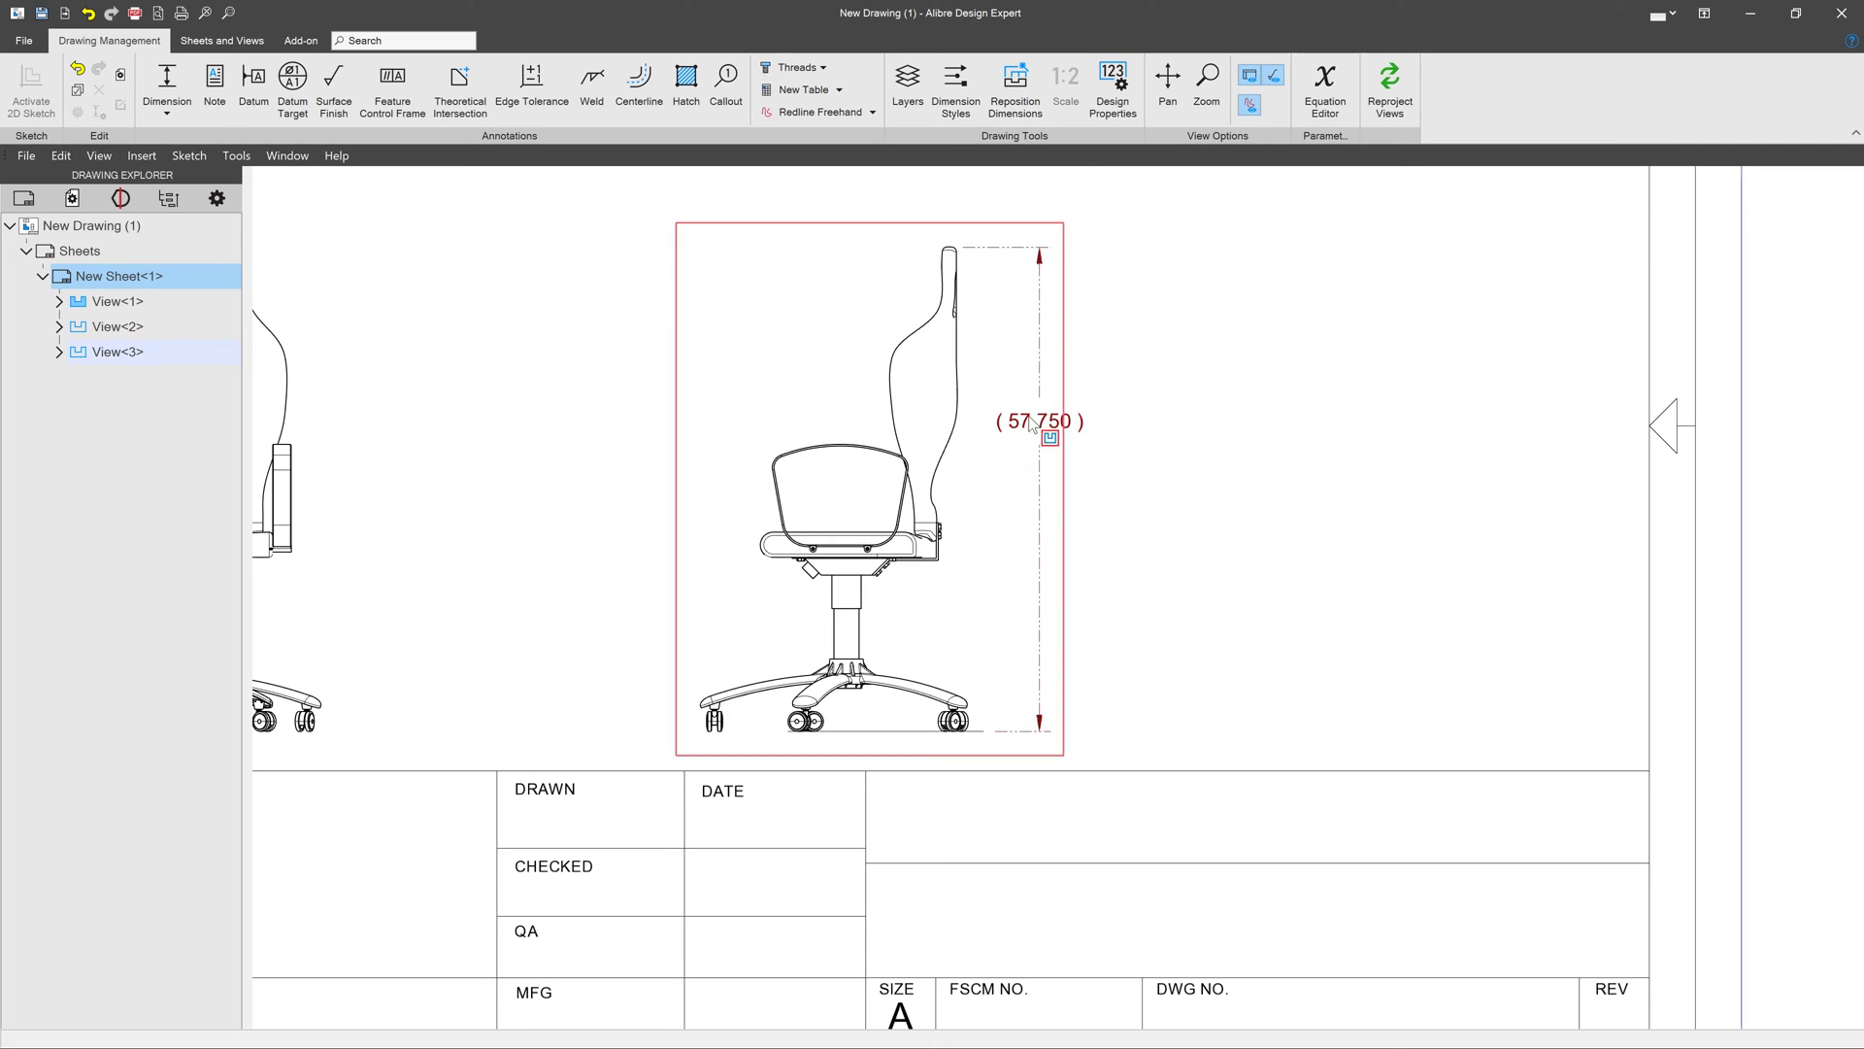
Reassign the overall height dimension to the CONTINUOUS layer with its solid black line
{"action": "right_click", "coordinate": [1039, 348]}
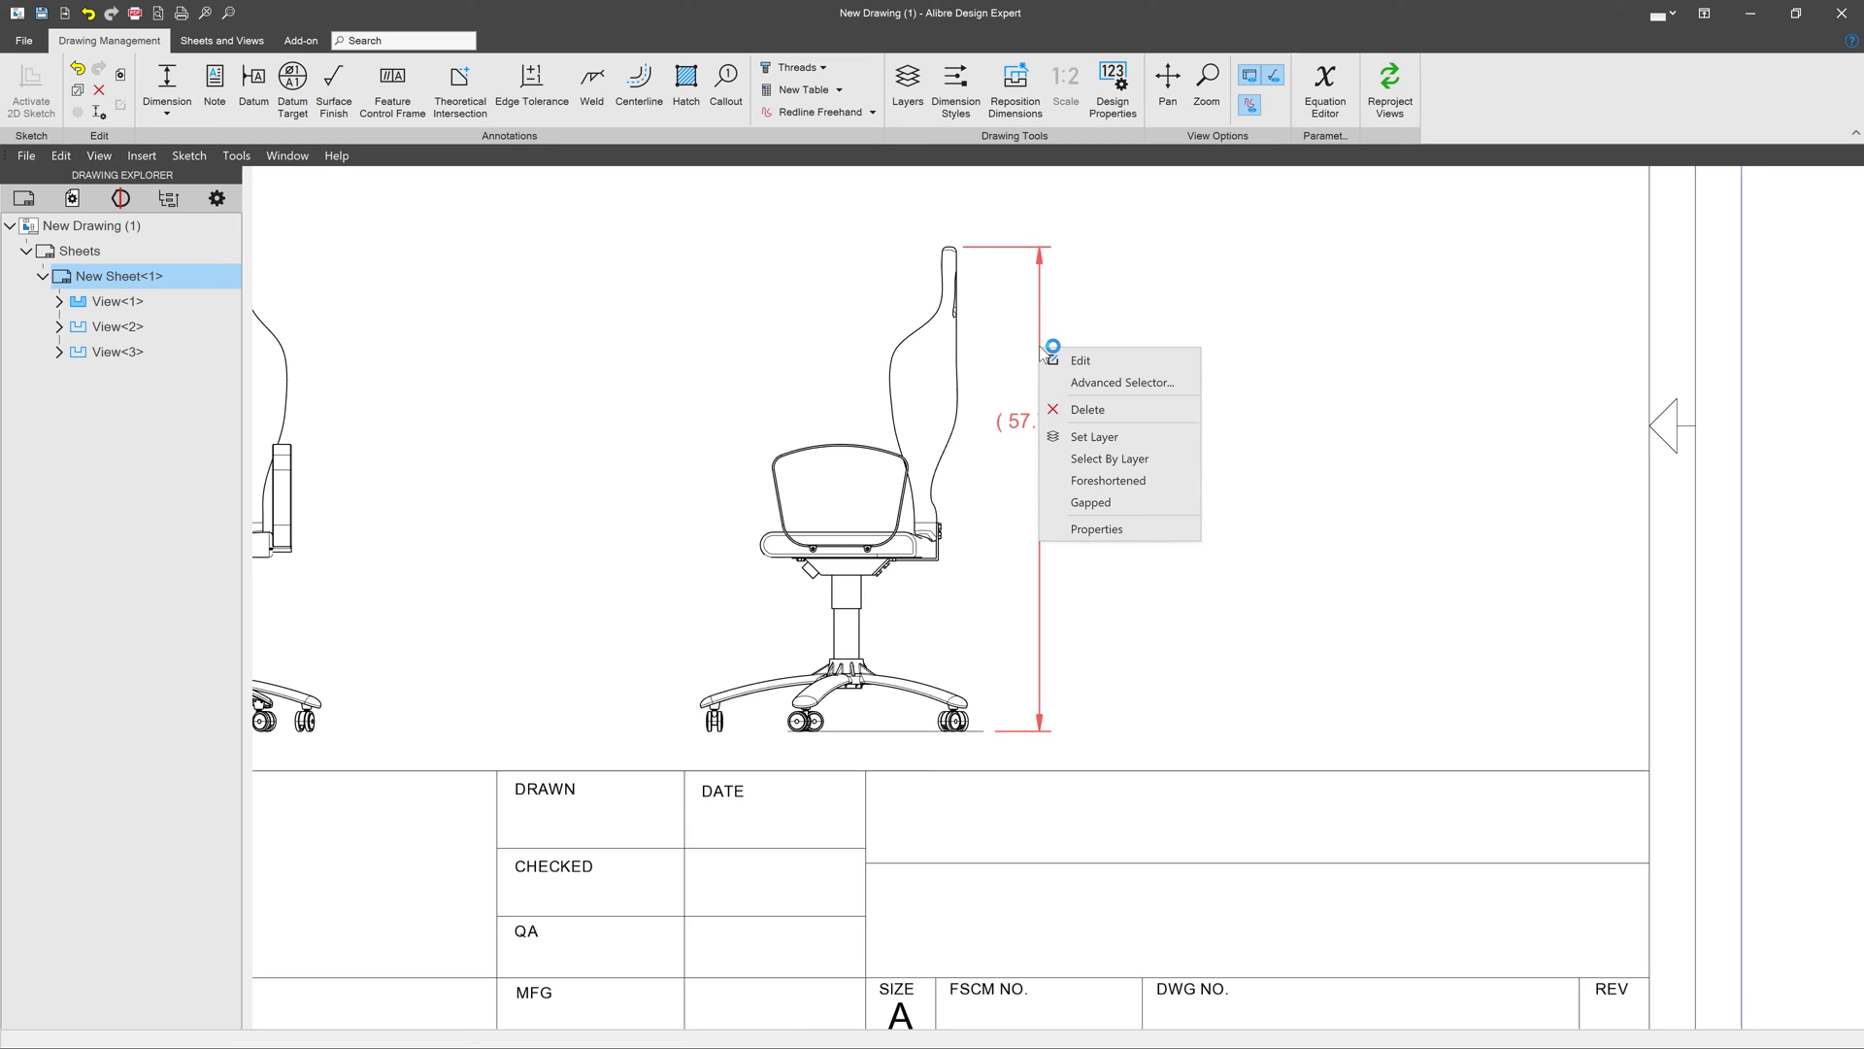
{"action": "left_click", "coordinate": [1085, 437]}
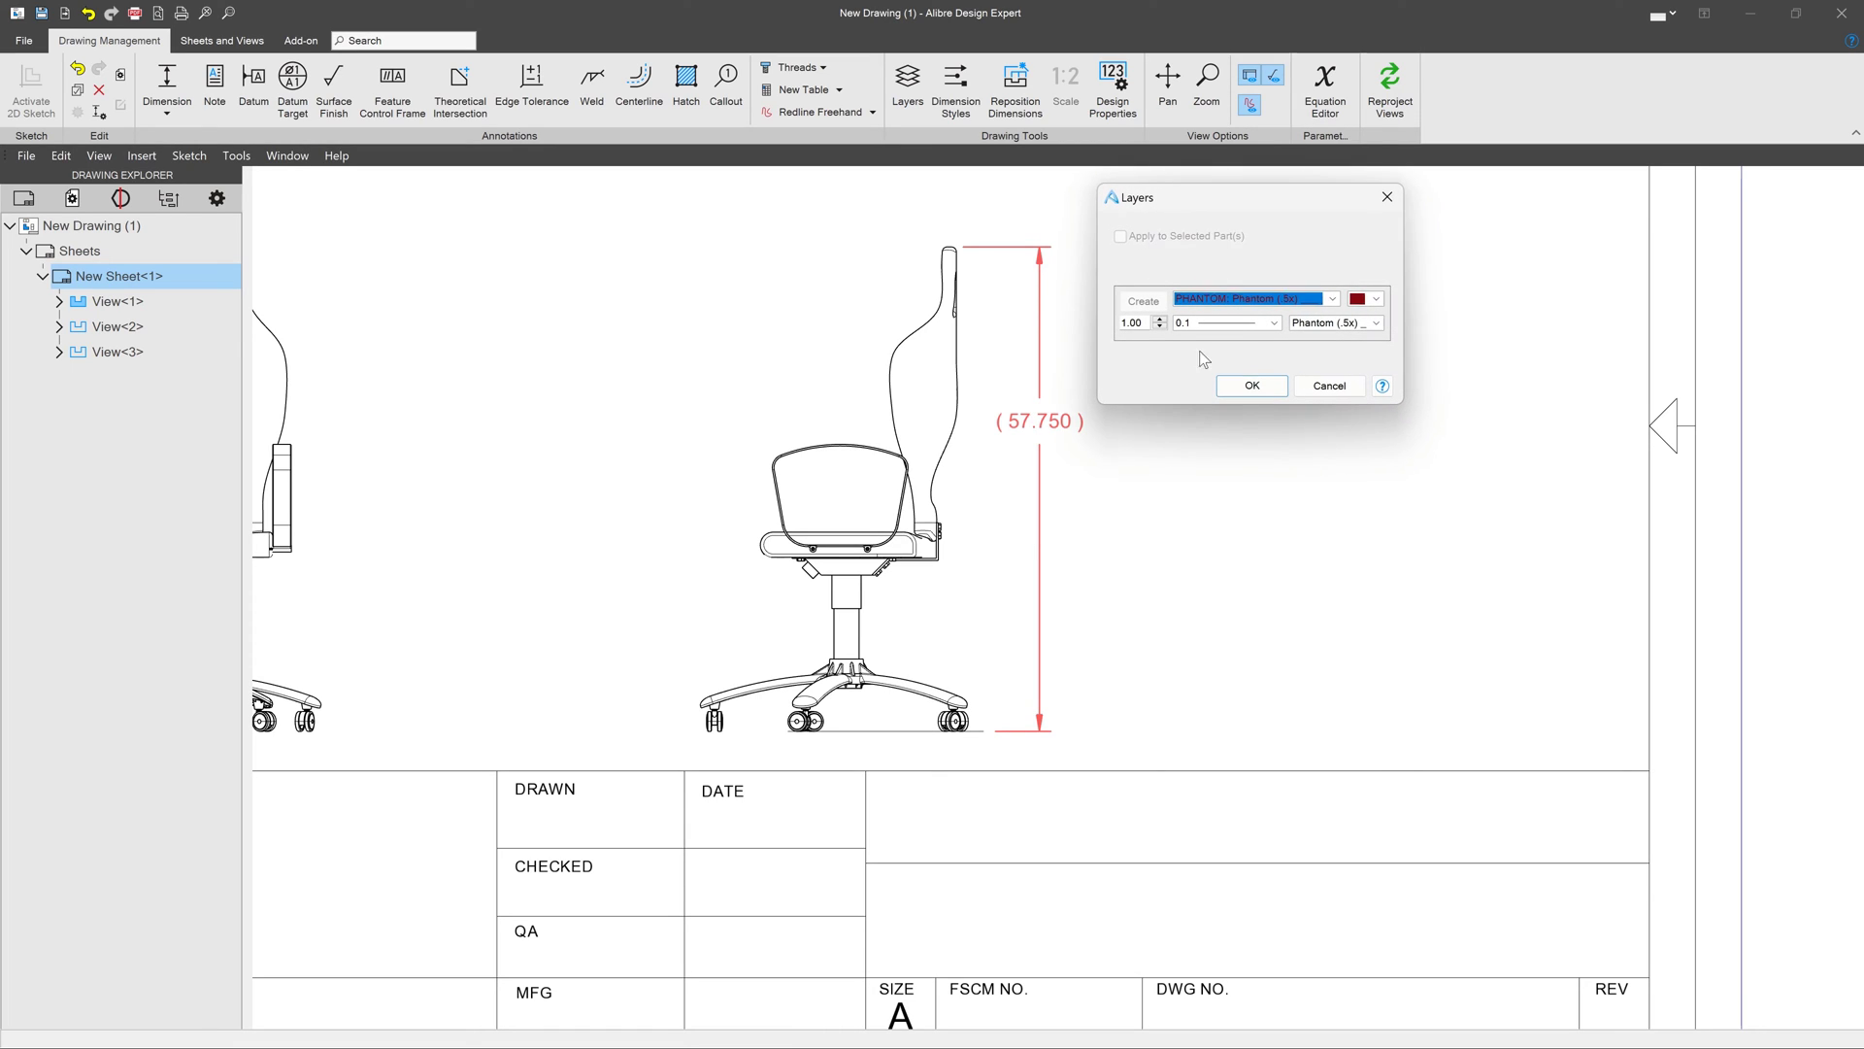
{"action": "left_click", "coordinate": [1332, 298]}
{"action": "left_click", "coordinate": [1277, 323]}
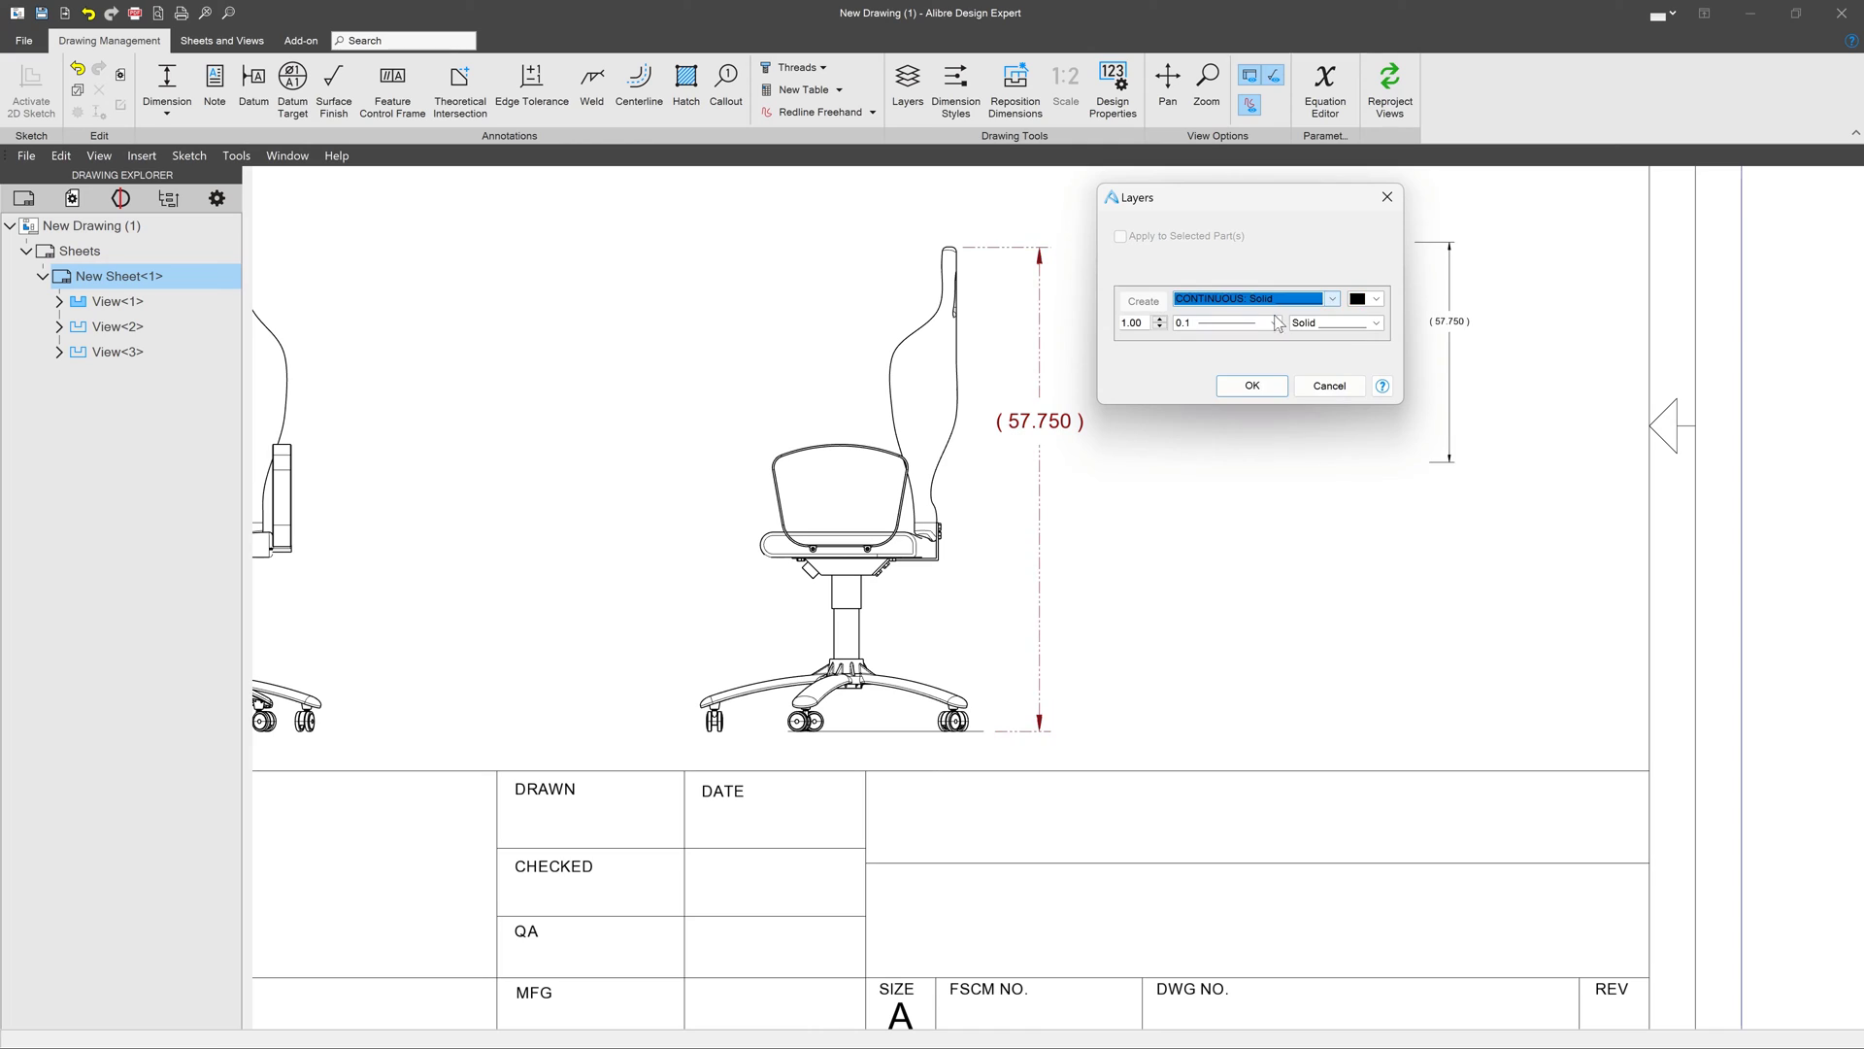
{"action": "left_click", "coordinate": [1252, 385]}
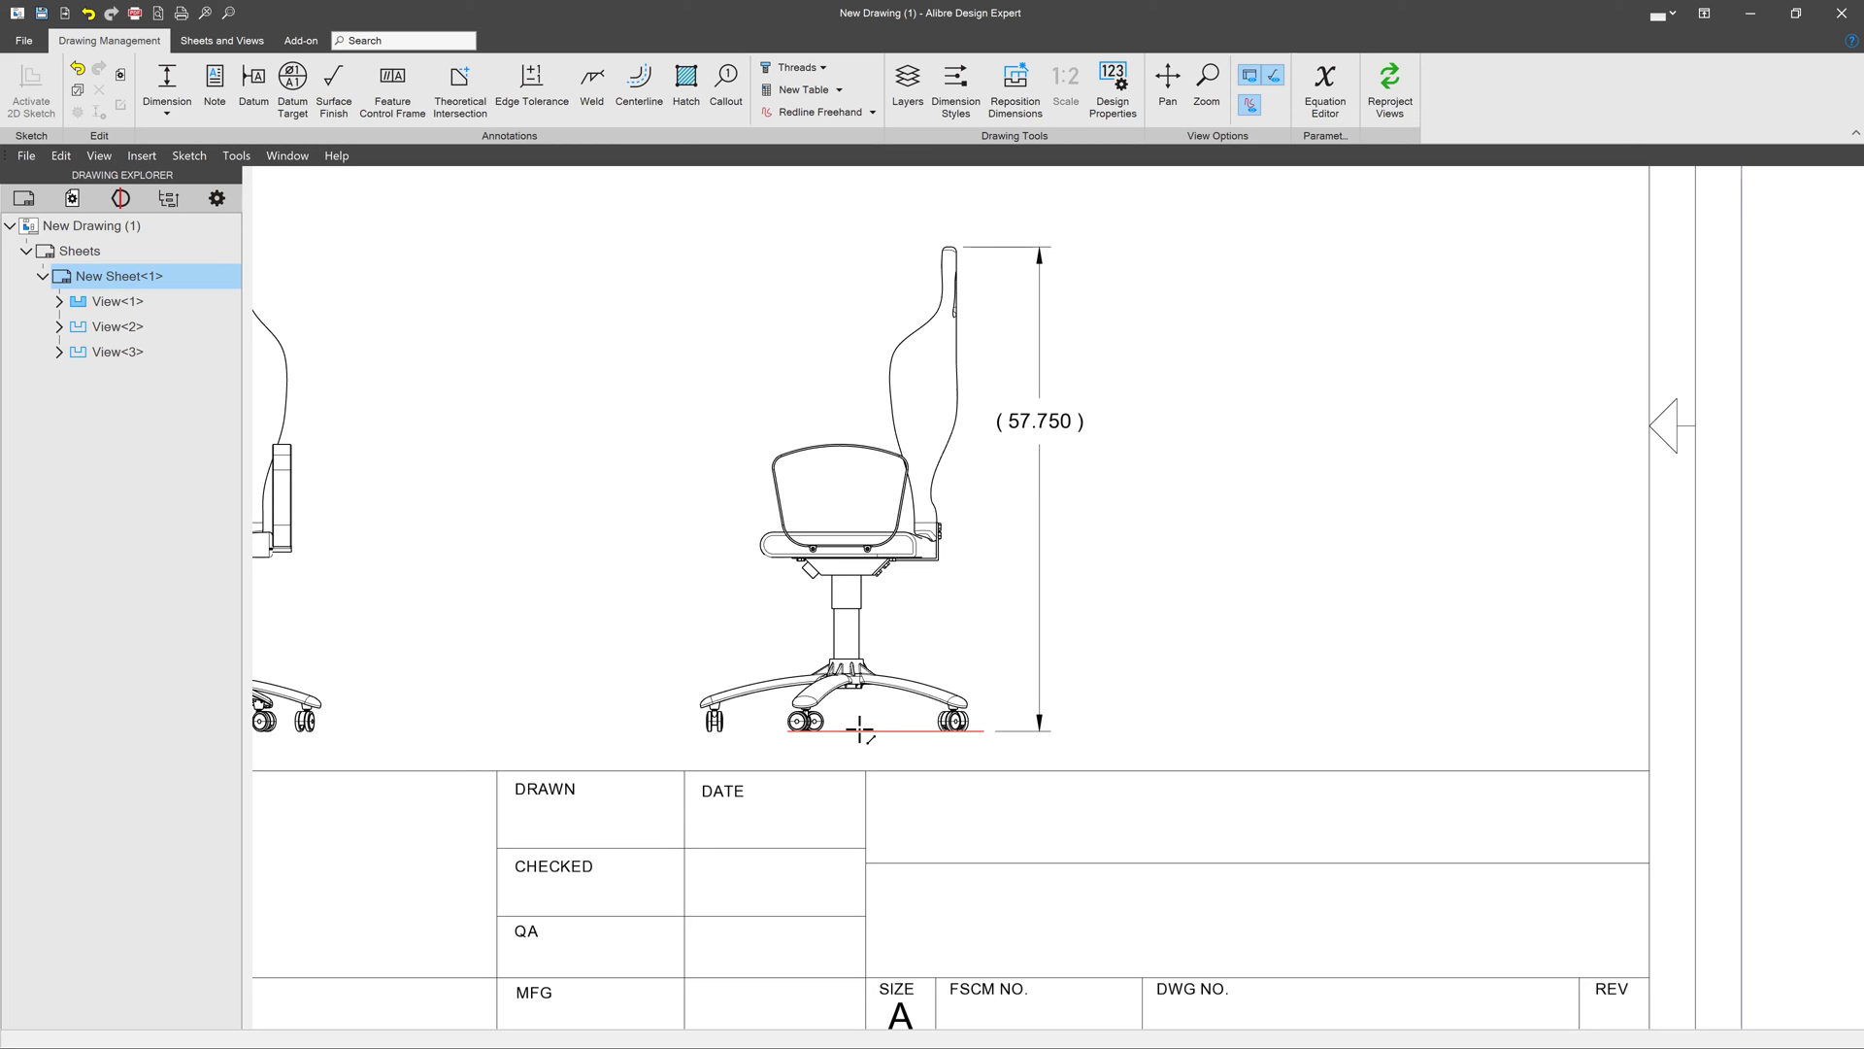
Add a new layer to the drawing and name it Invisible
{"action": "left_click", "coordinate": [903, 89]}
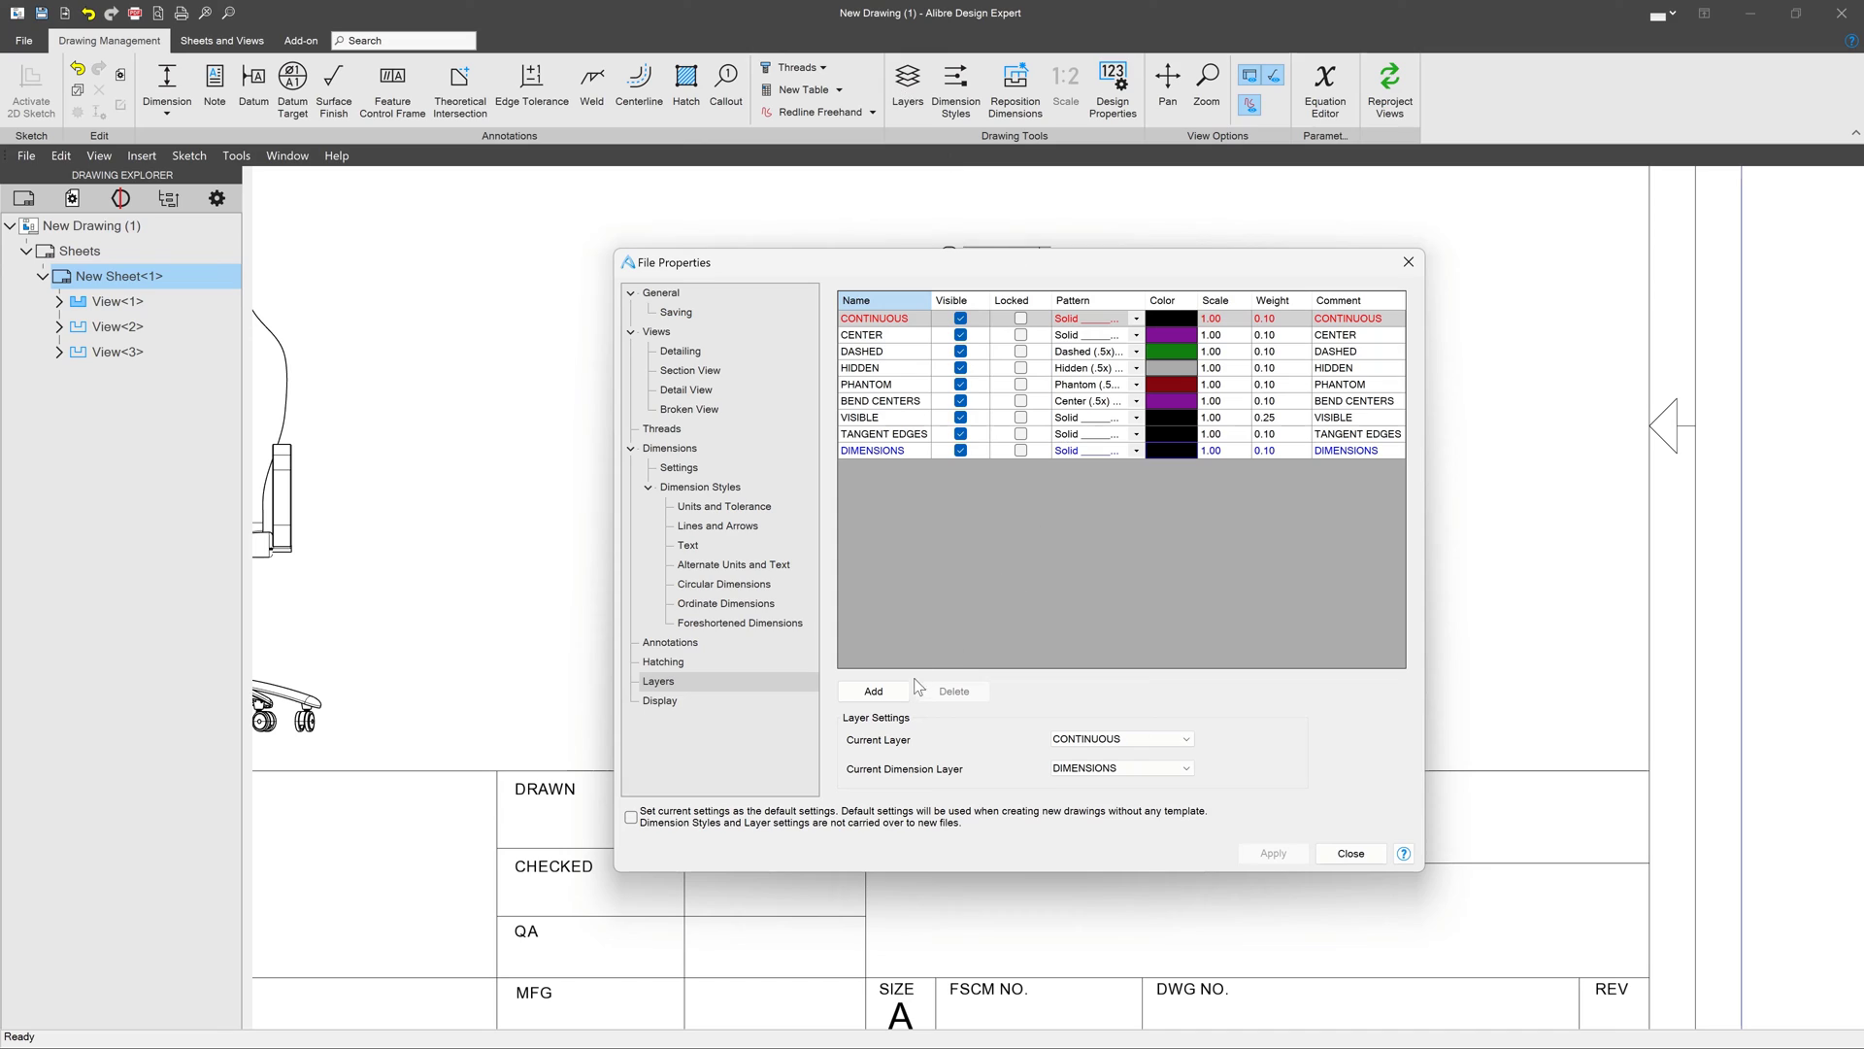
{"action": "left_click", "coordinate": [879, 690]}
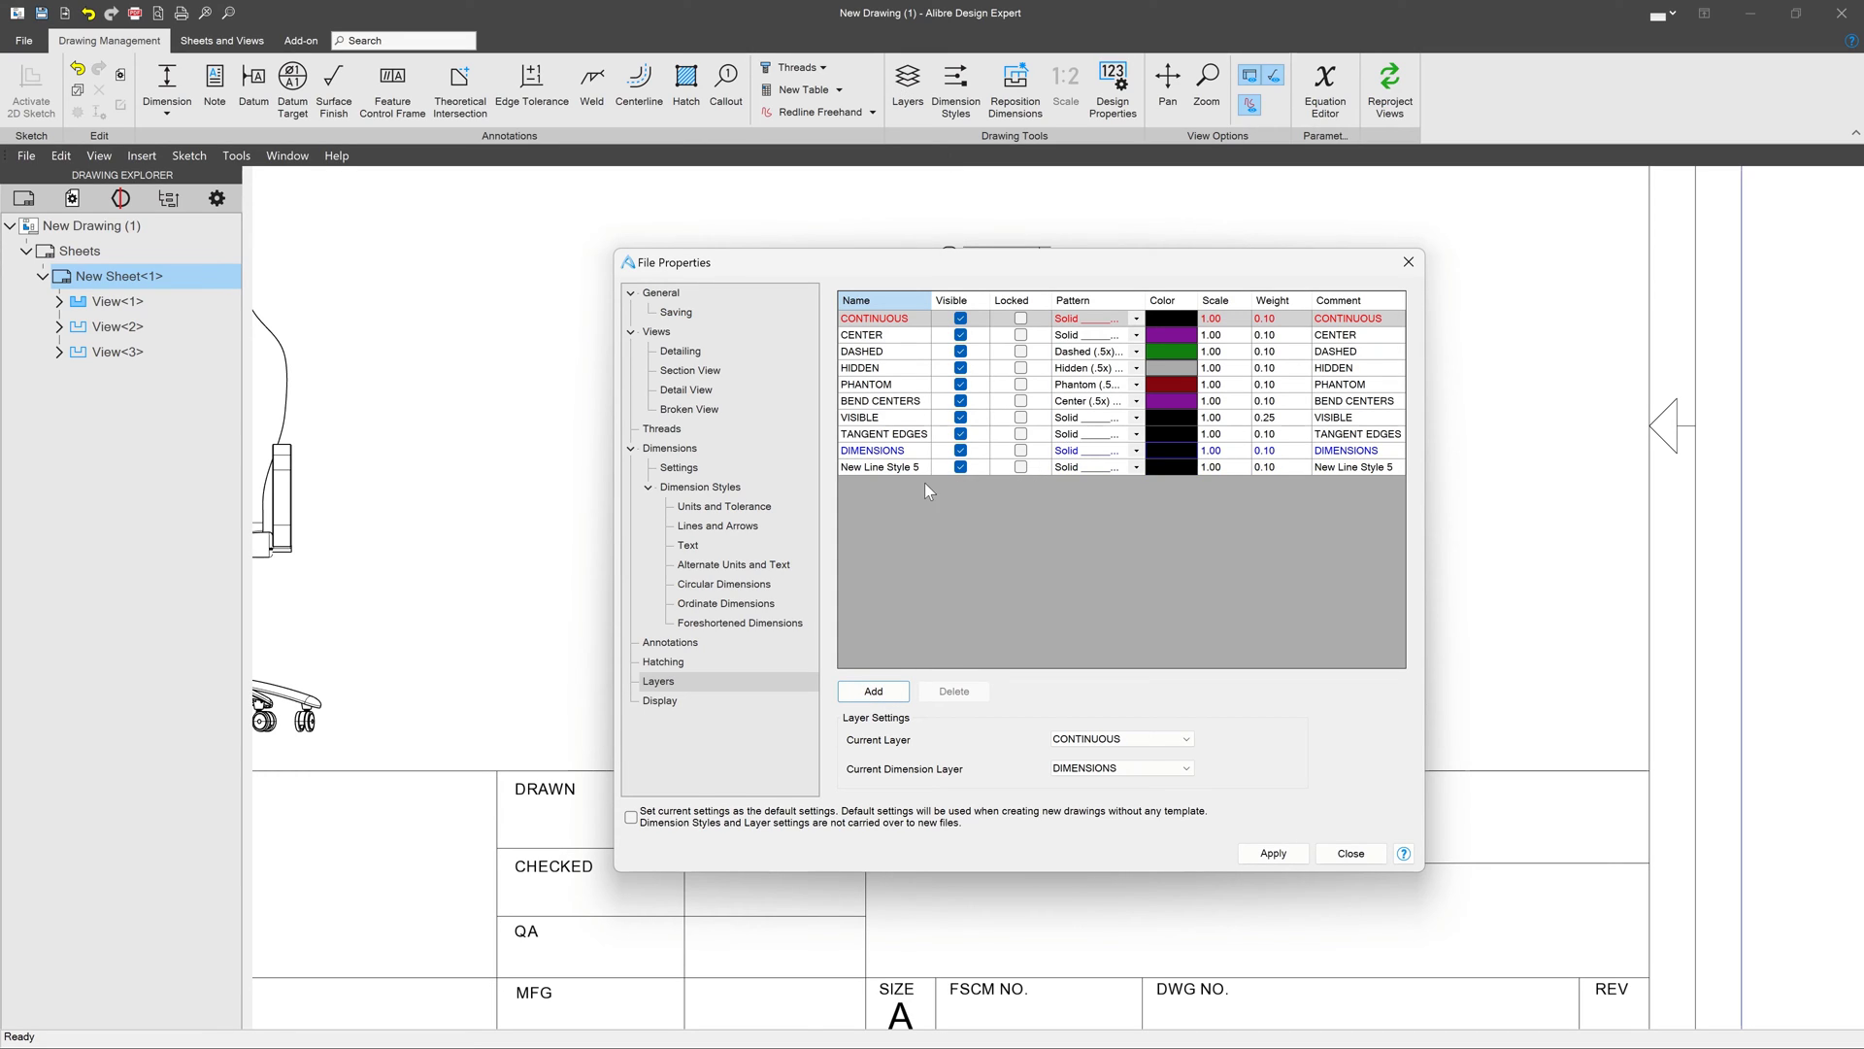
{"action": "double_click", "coordinate": [890, 466]}
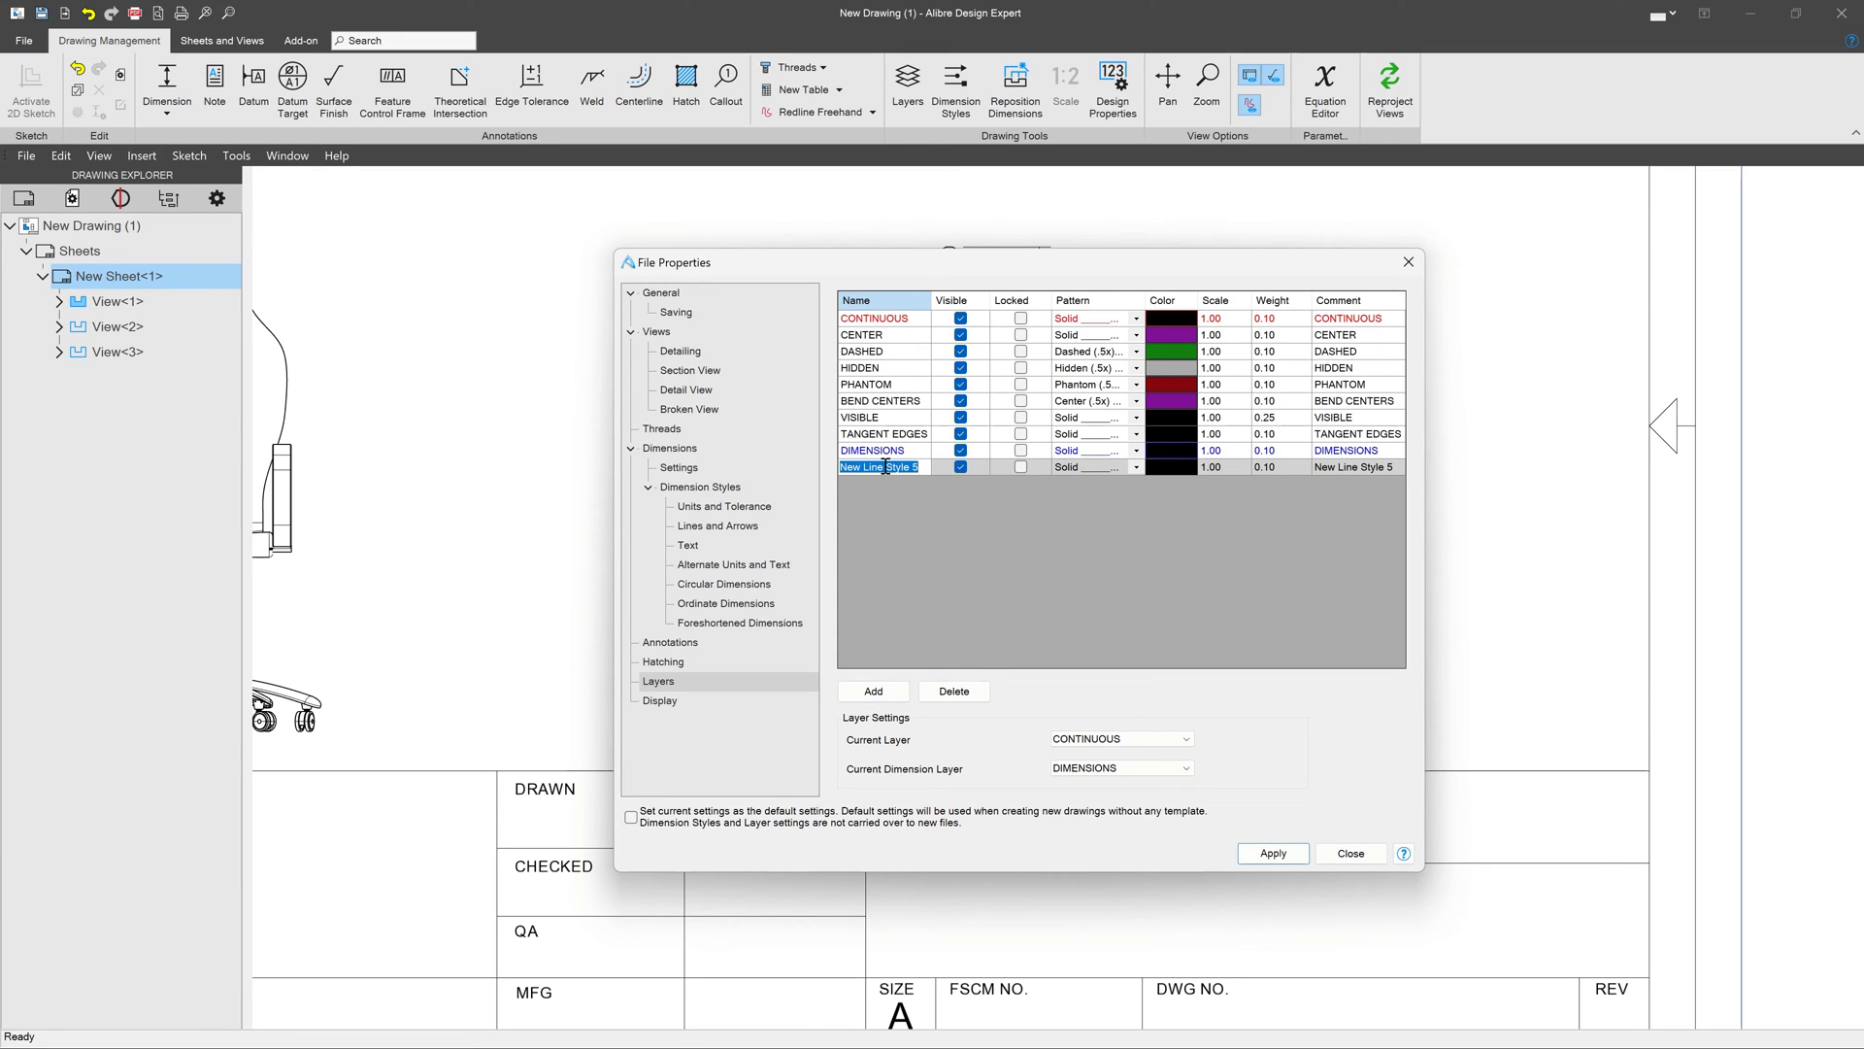
{"action": "type", "text": "Invisible"}
{"action": "left_click", "coordinate": [843, 372]}
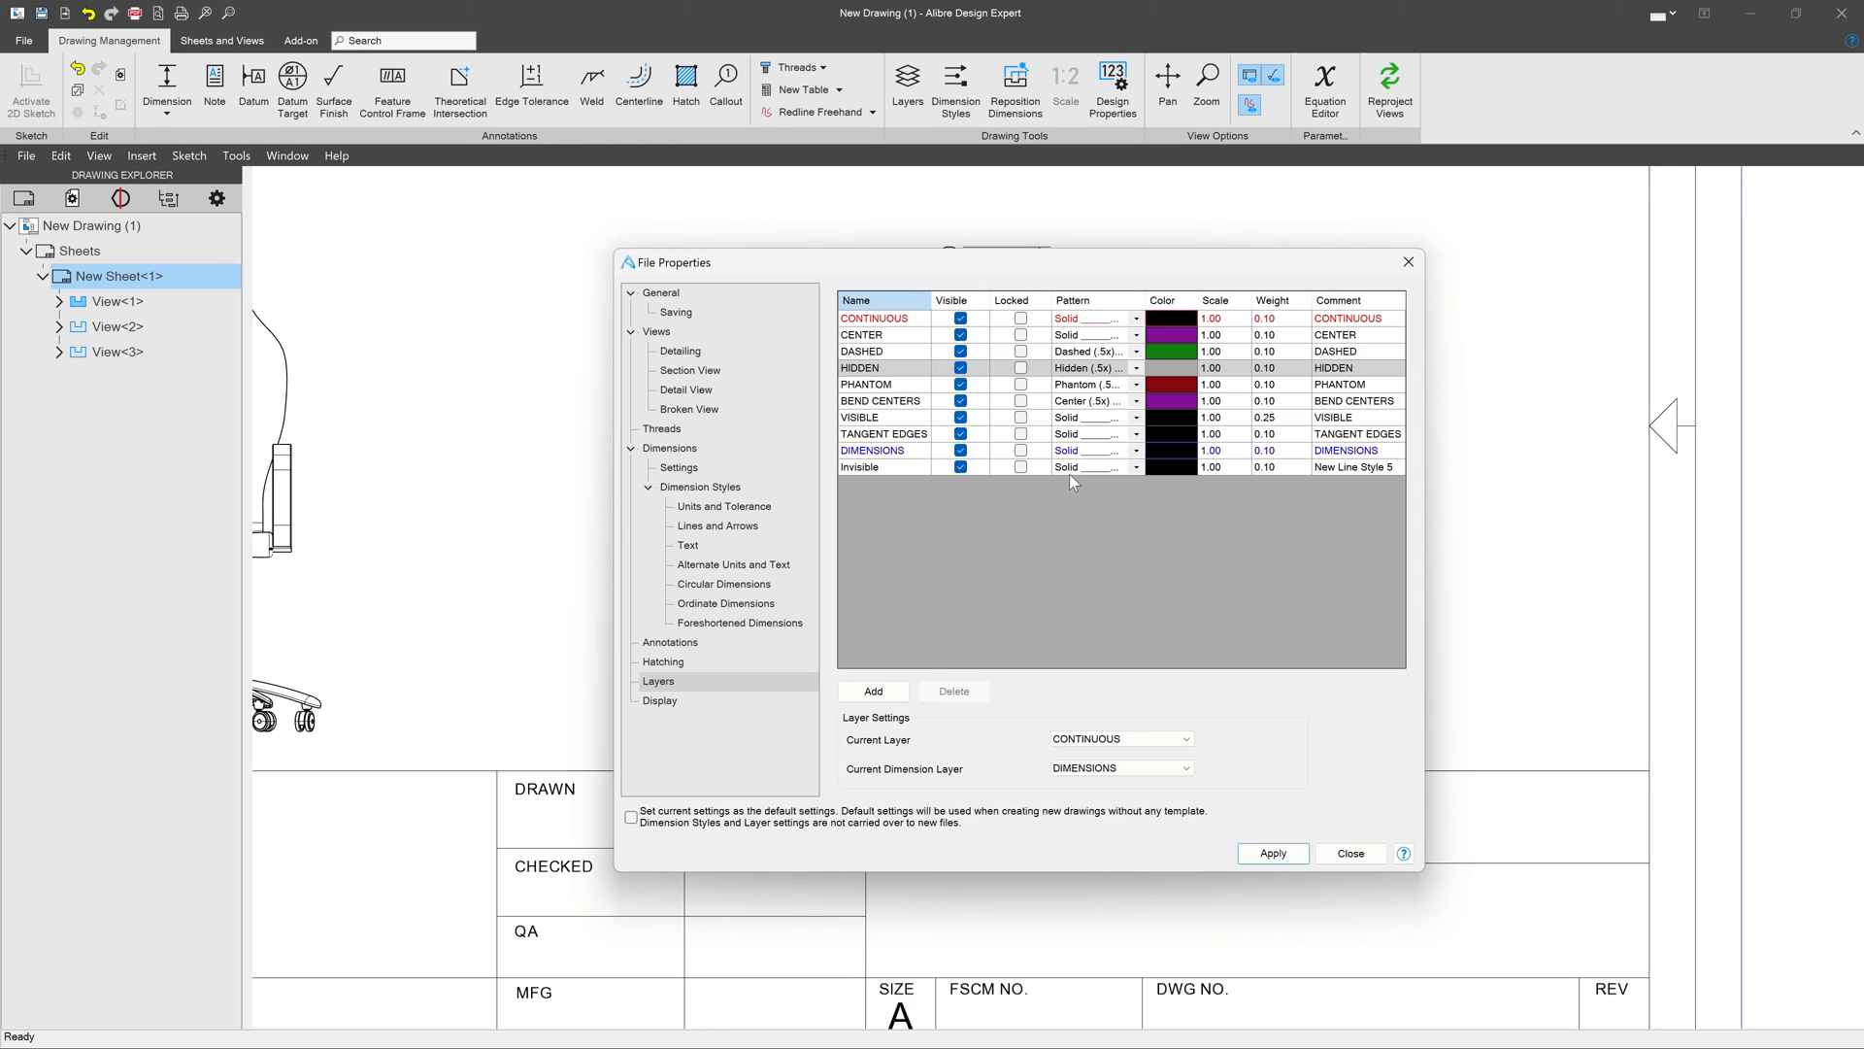
Turn off the visibility of the Invisible layer and apply the layer settings
{"action": "left_click", "coordinate": [1225, 469]}
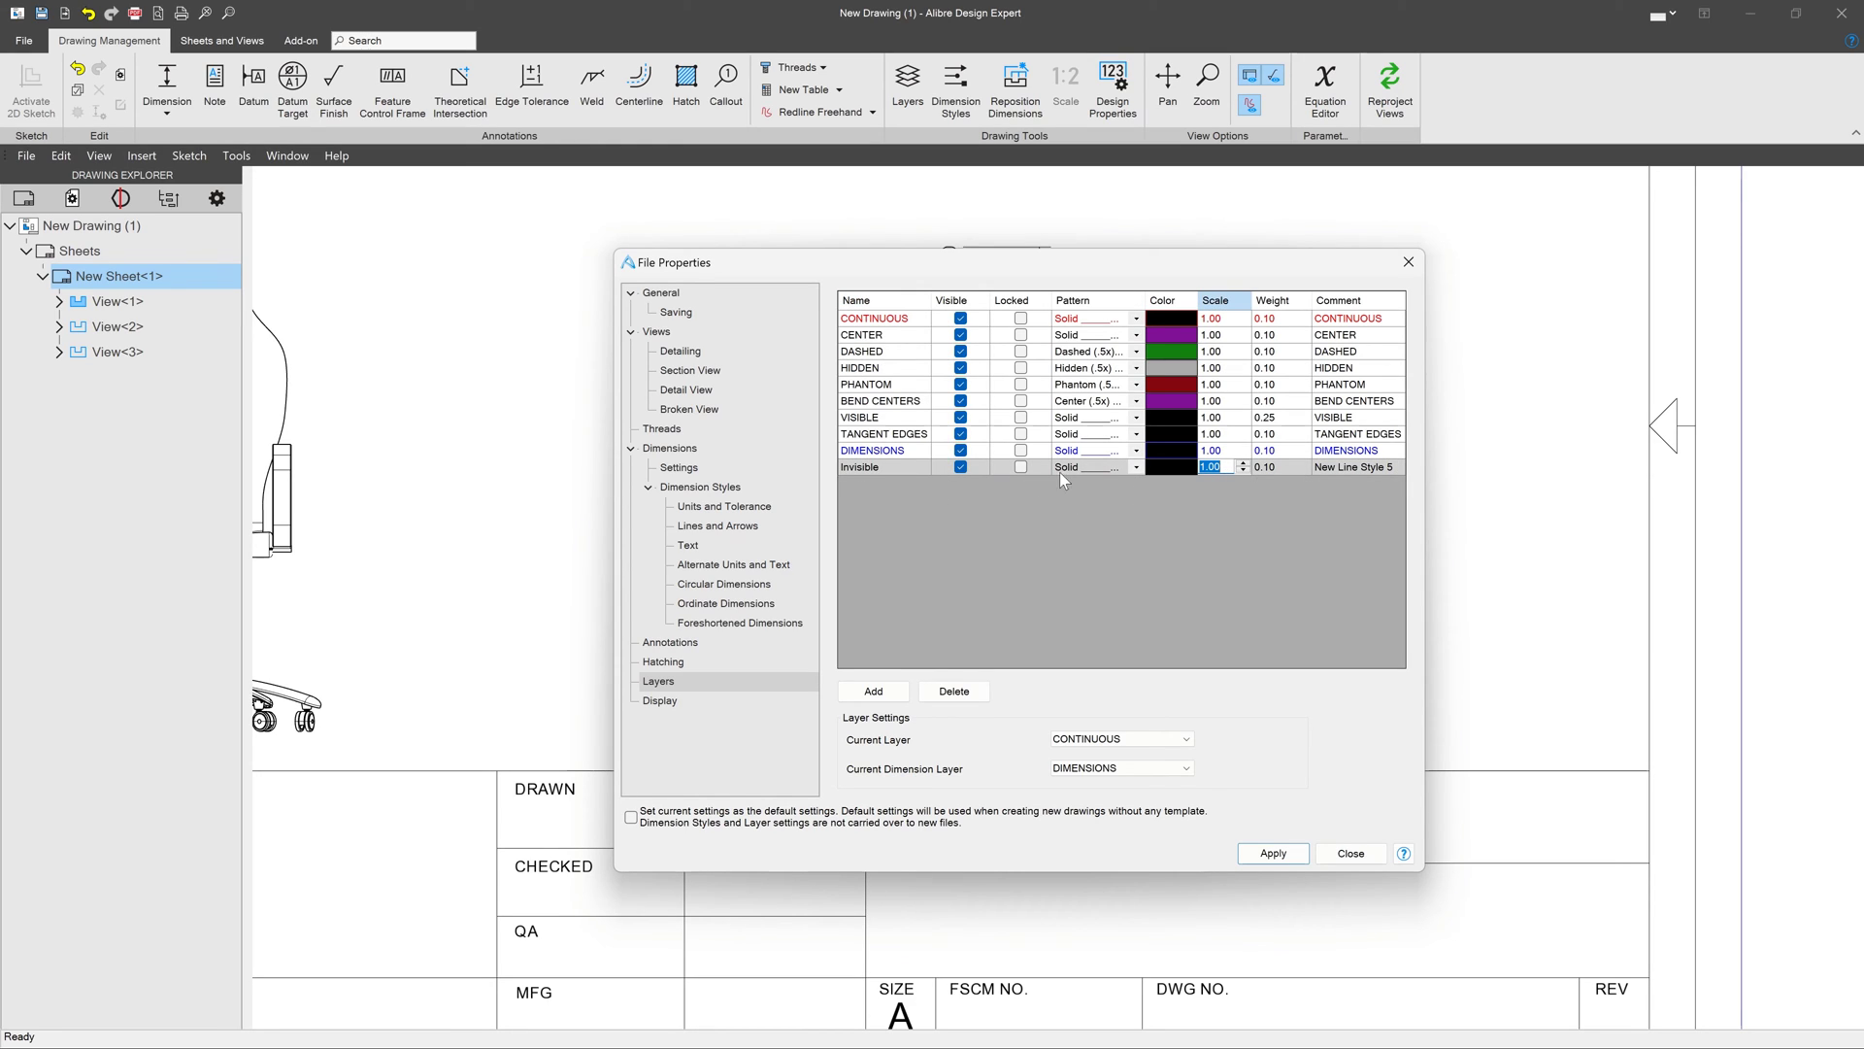
{"action": "left_click", "coordinate": [961, 467]}
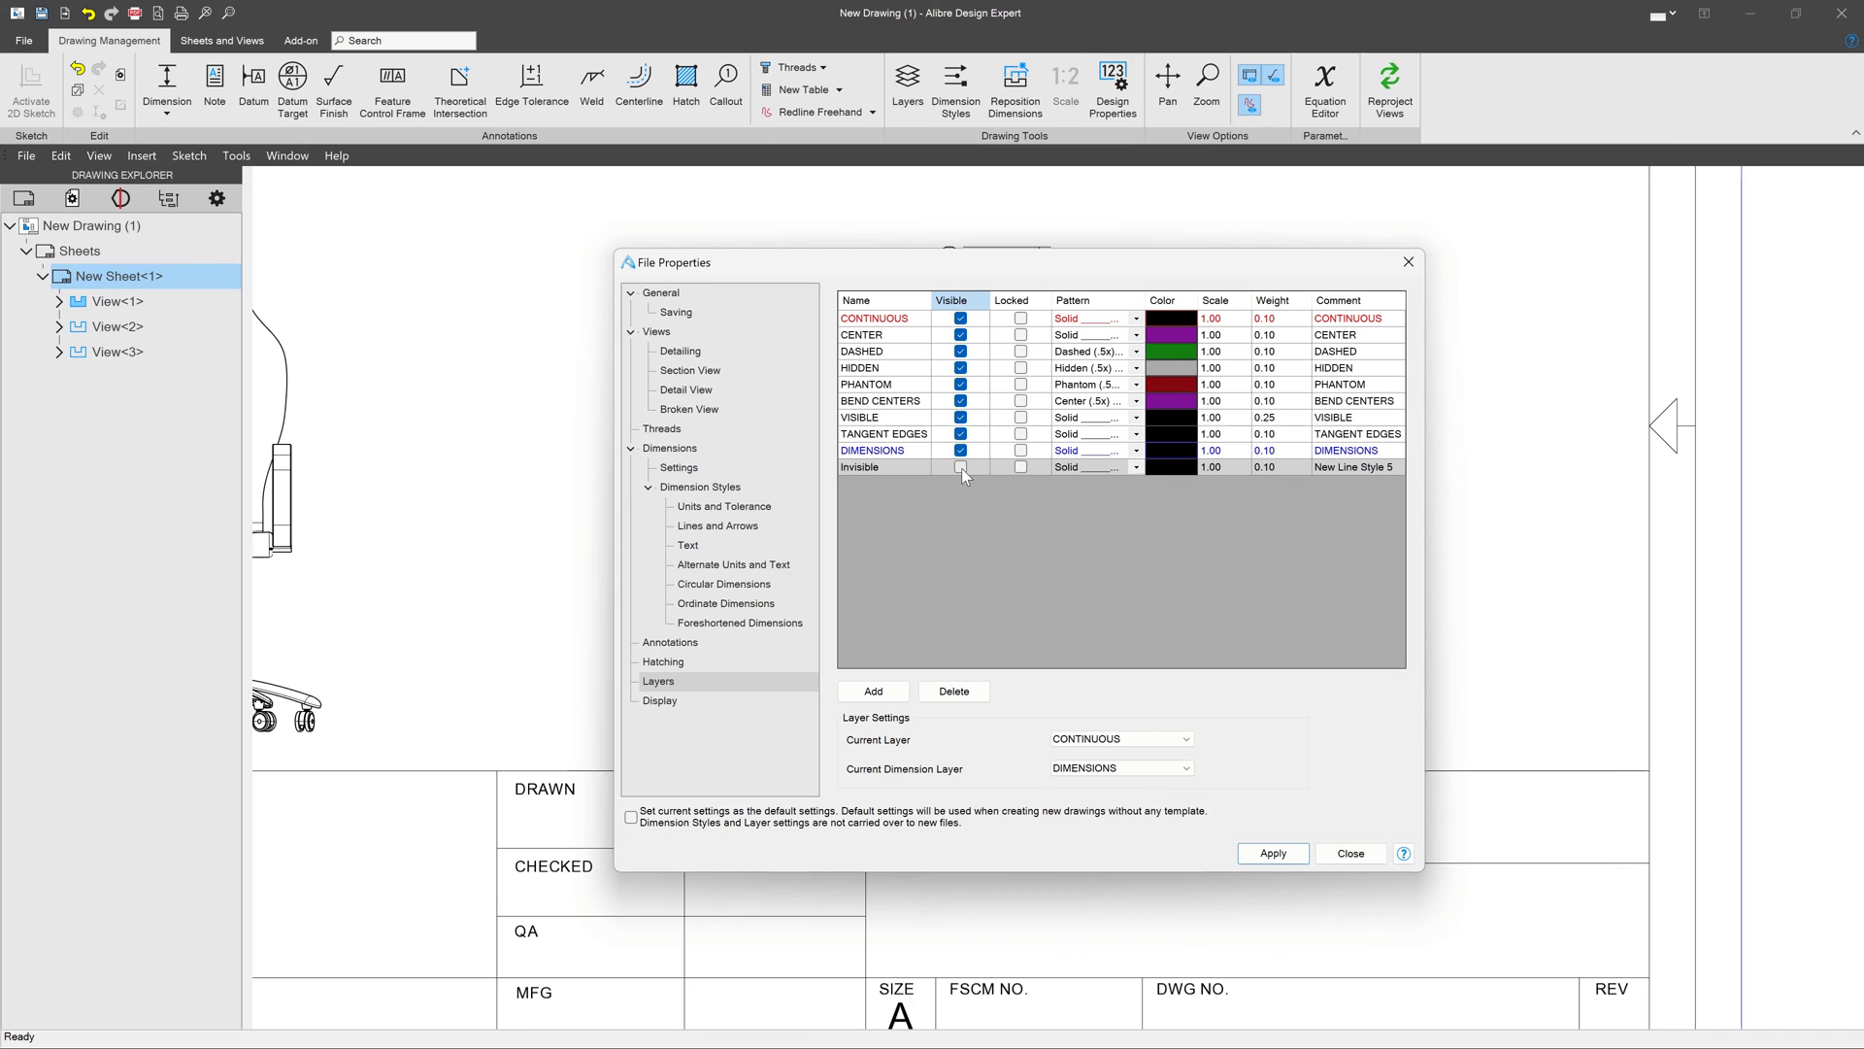
{"action": "left_click", "coordinate": [1258, 850]}
{"action": "left_click", "coordinate": [1349, 853]}
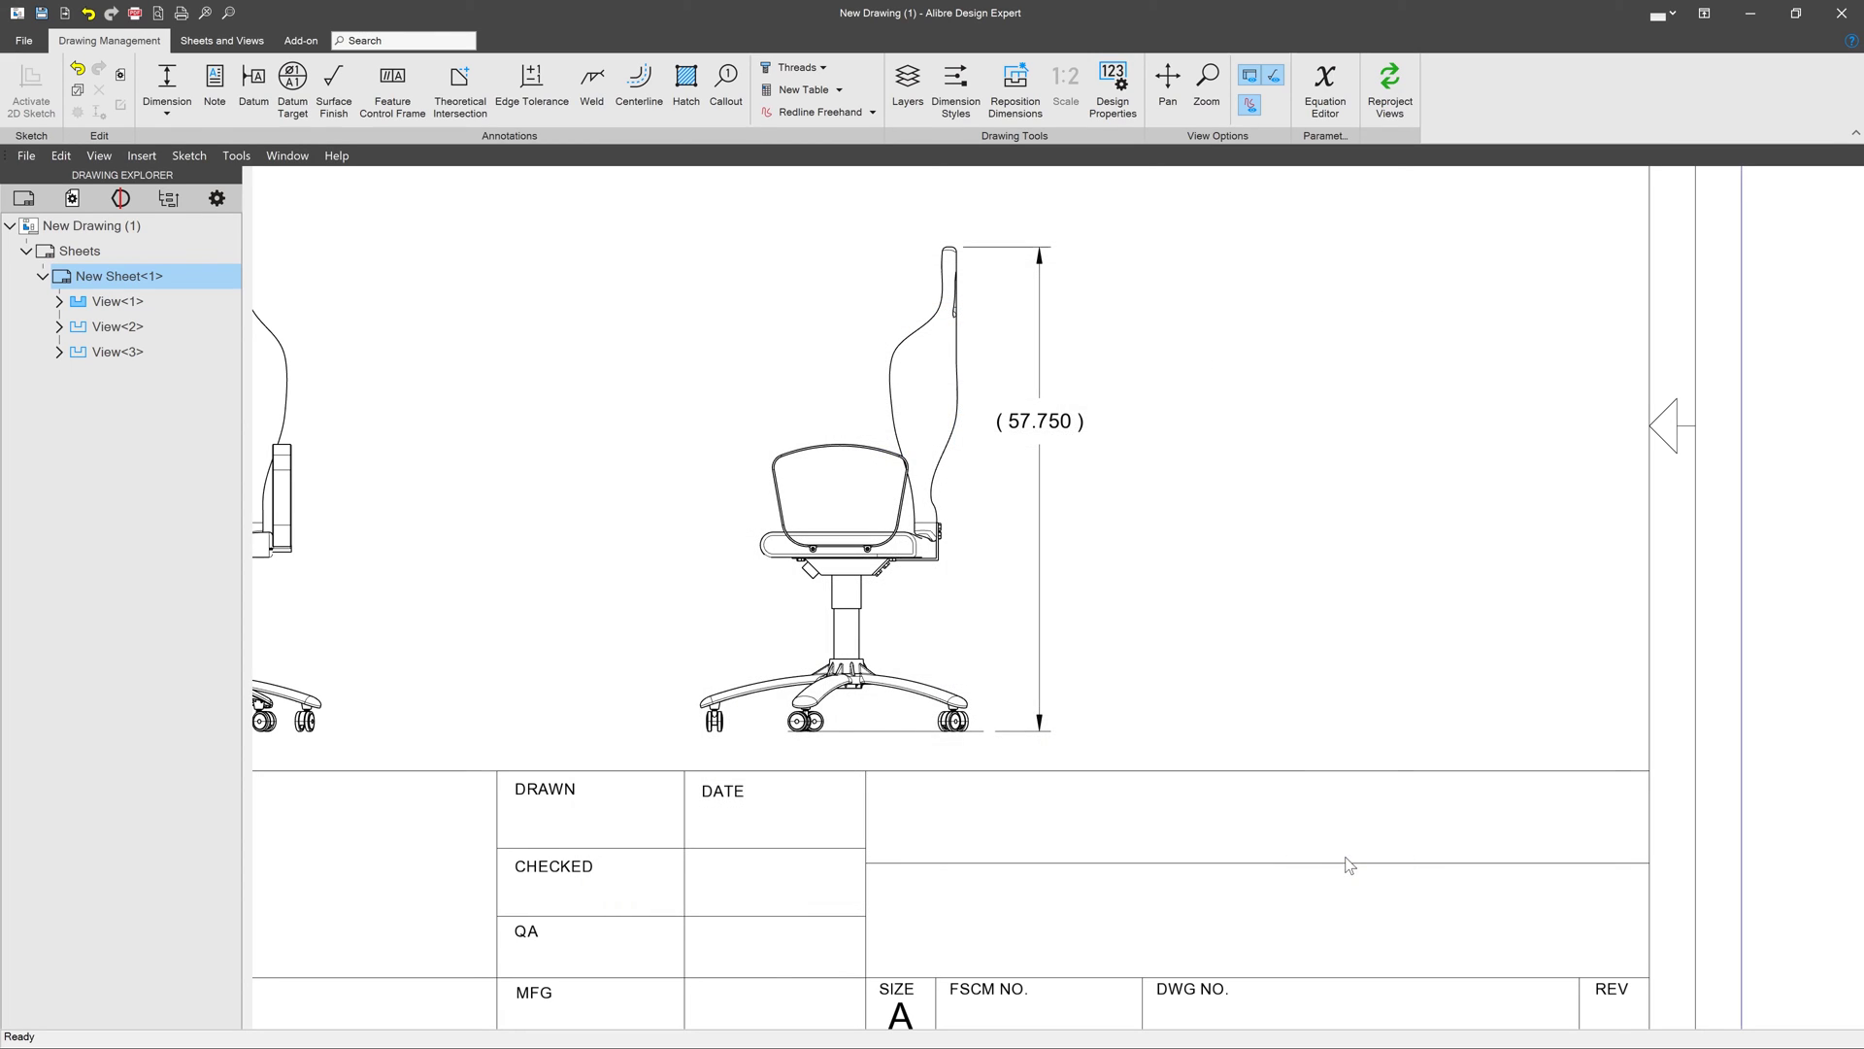
Assign the sketched floor line under the right view's casters to the Invisible layer
{"action": "right_click", "coordinate": [862, 734]}
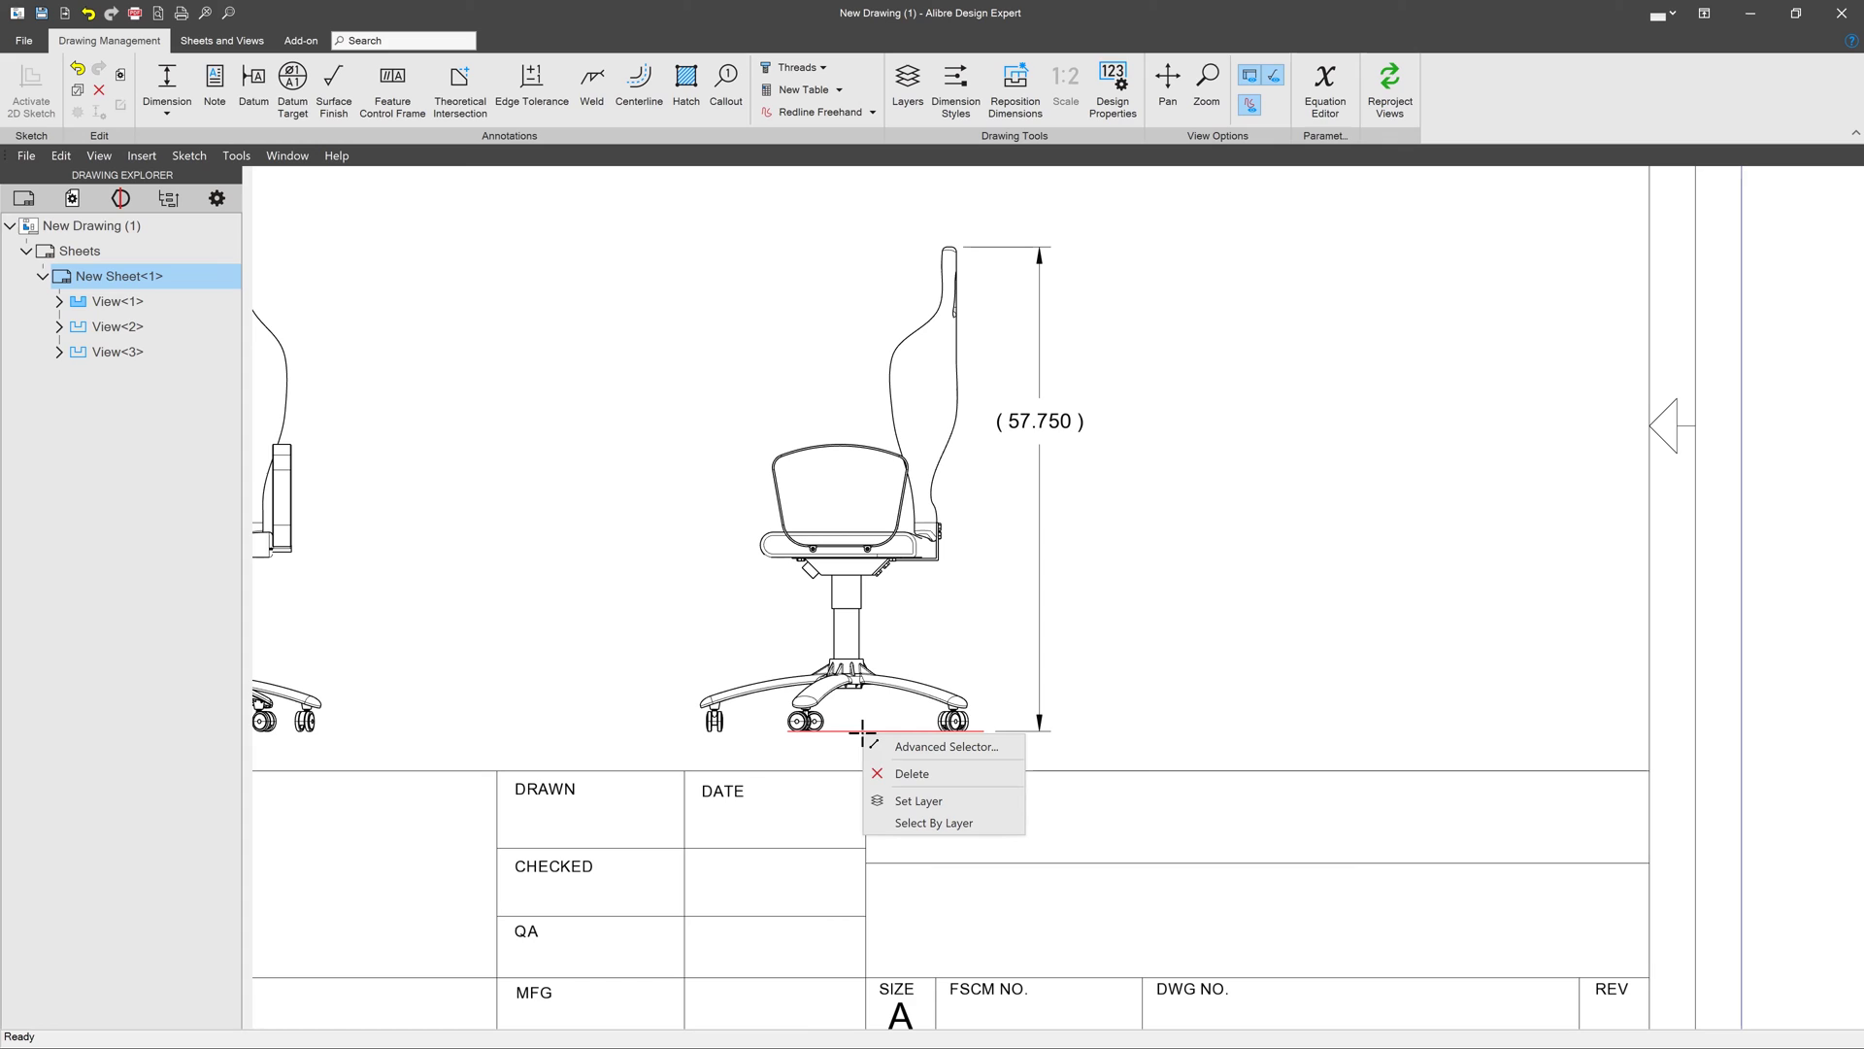
{"action": "left_click", "coordinate": [913, 800]}
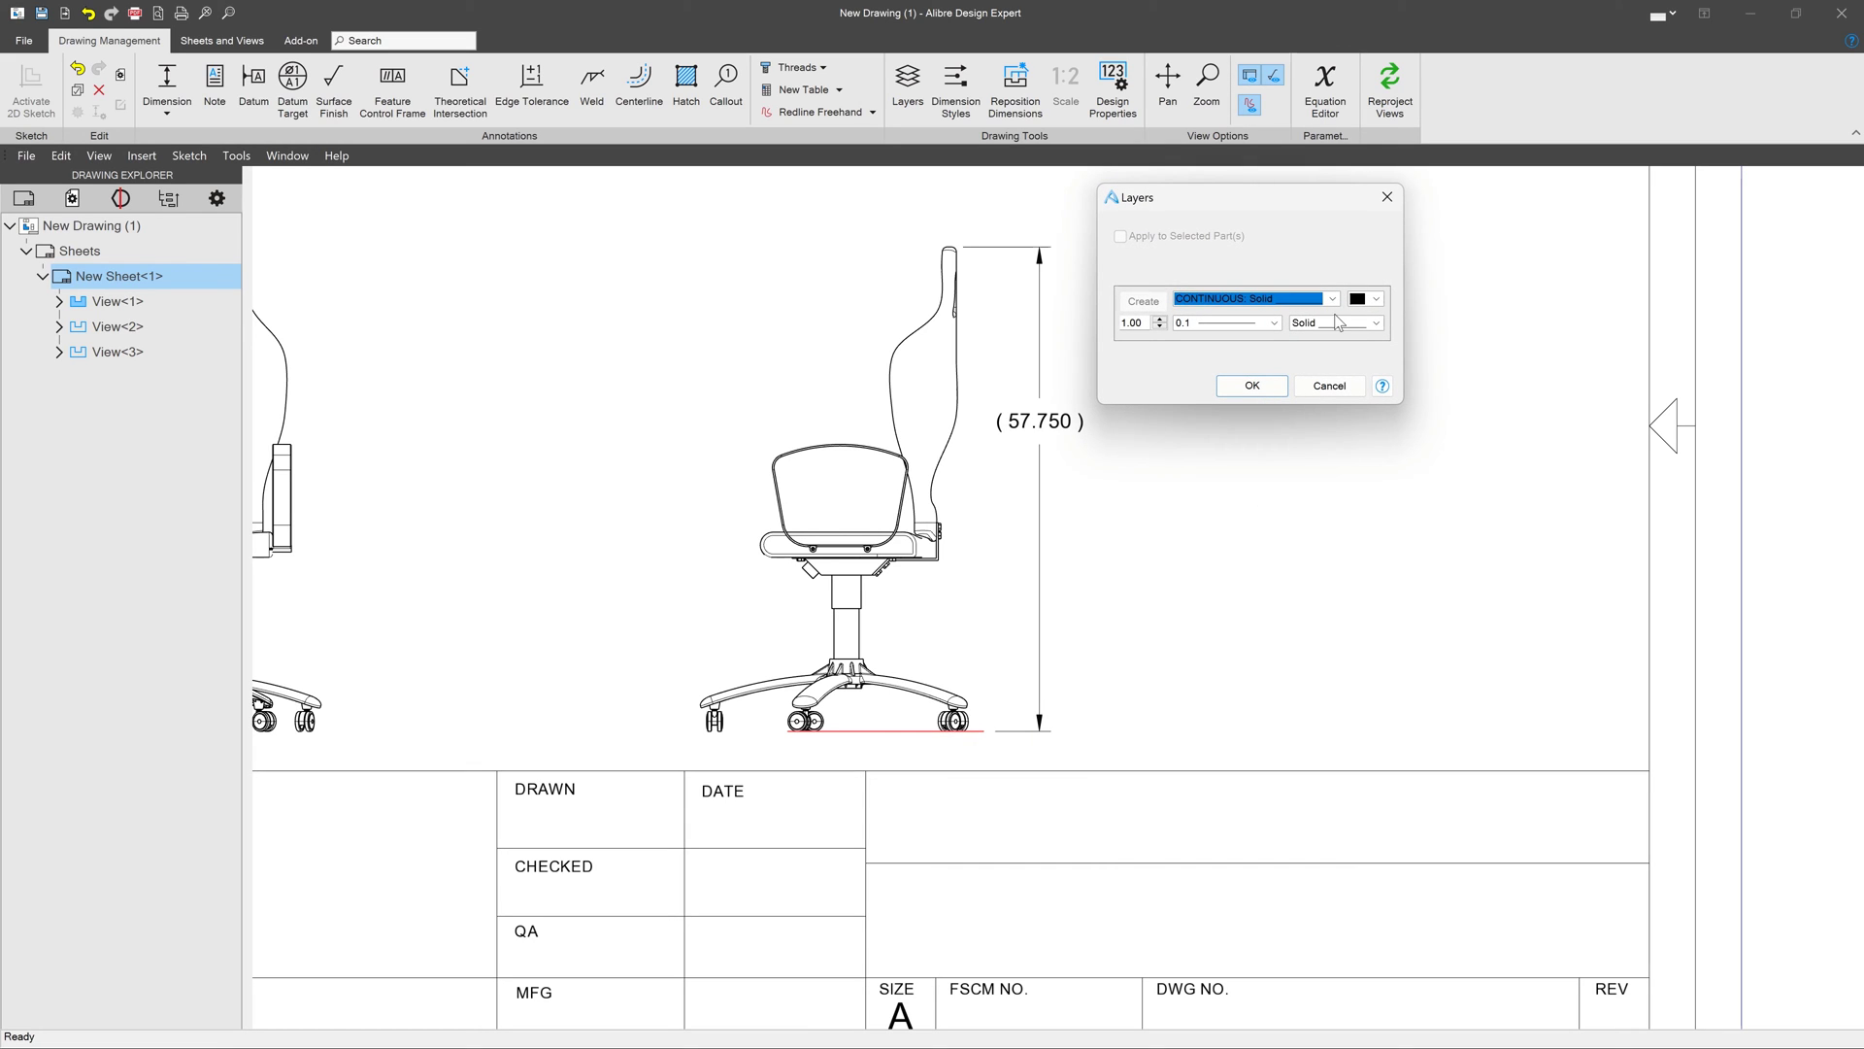
{"action": "left_click", "coordinate": [1333, 299]}
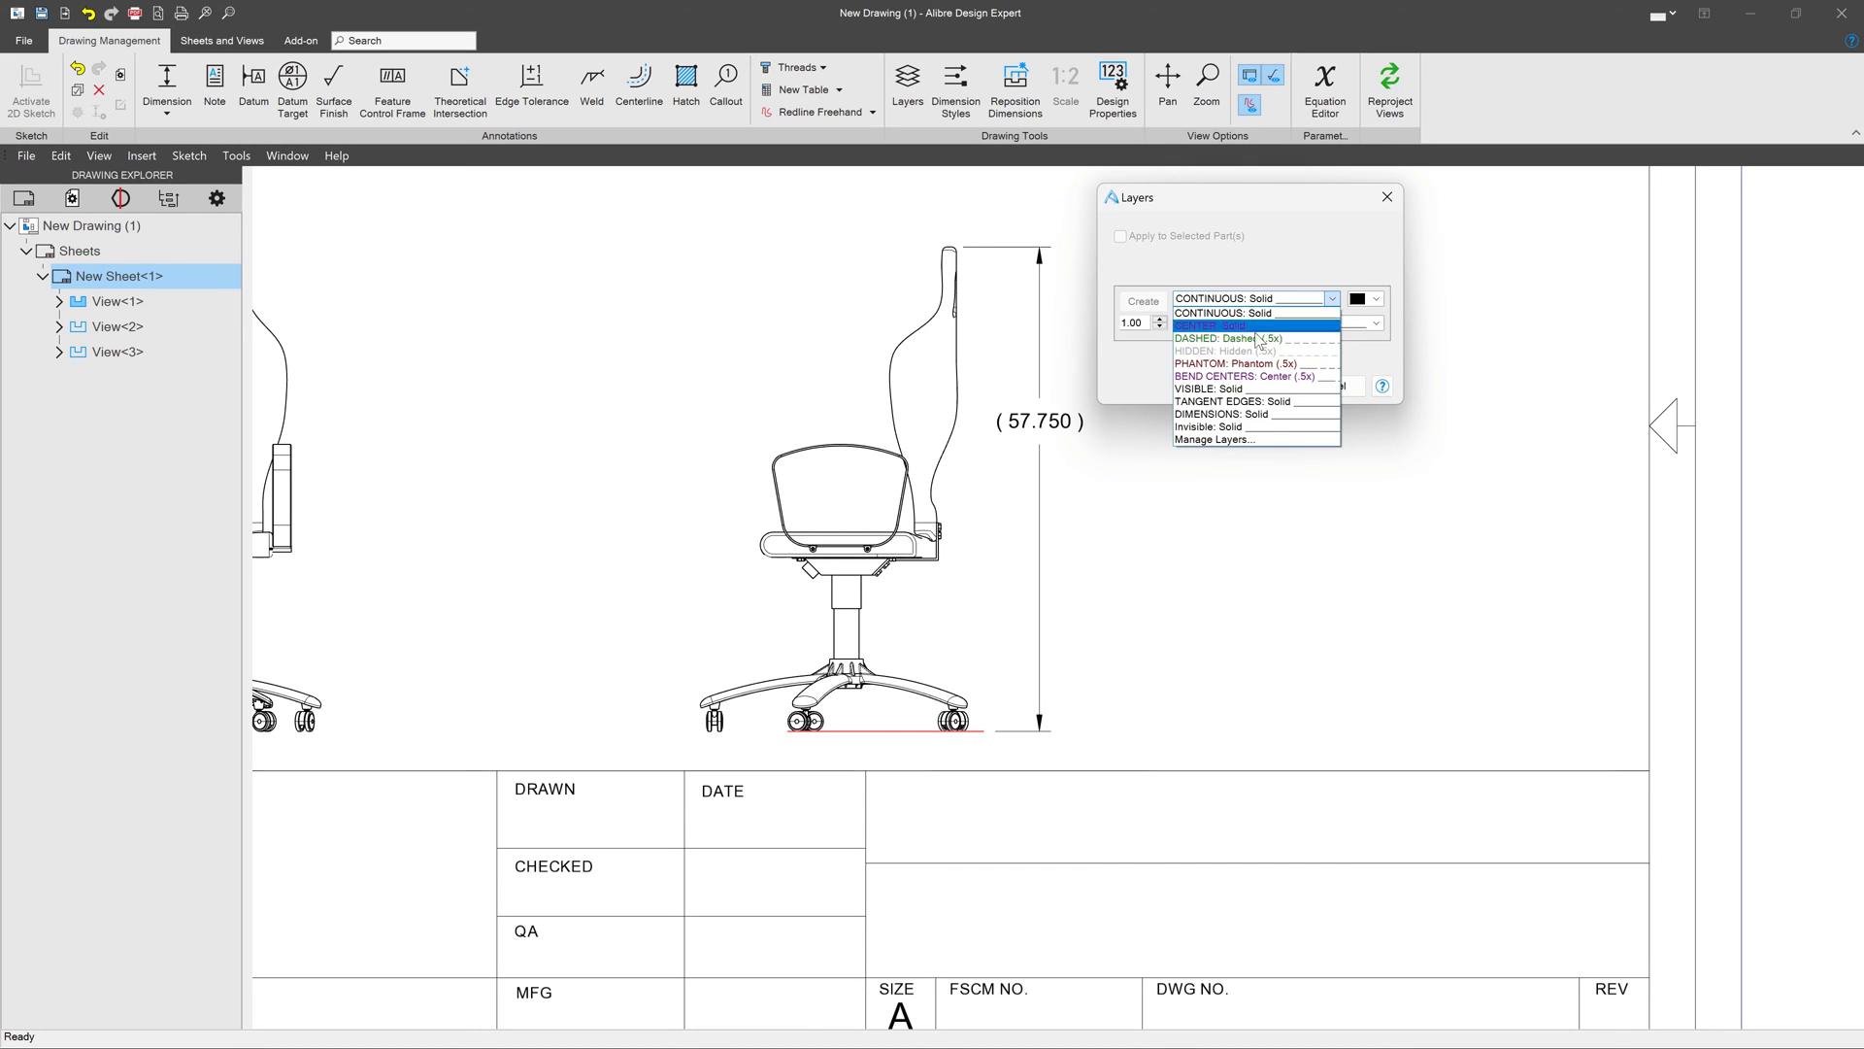
{"action": "left_click", "coordinate": [1228, 427]}
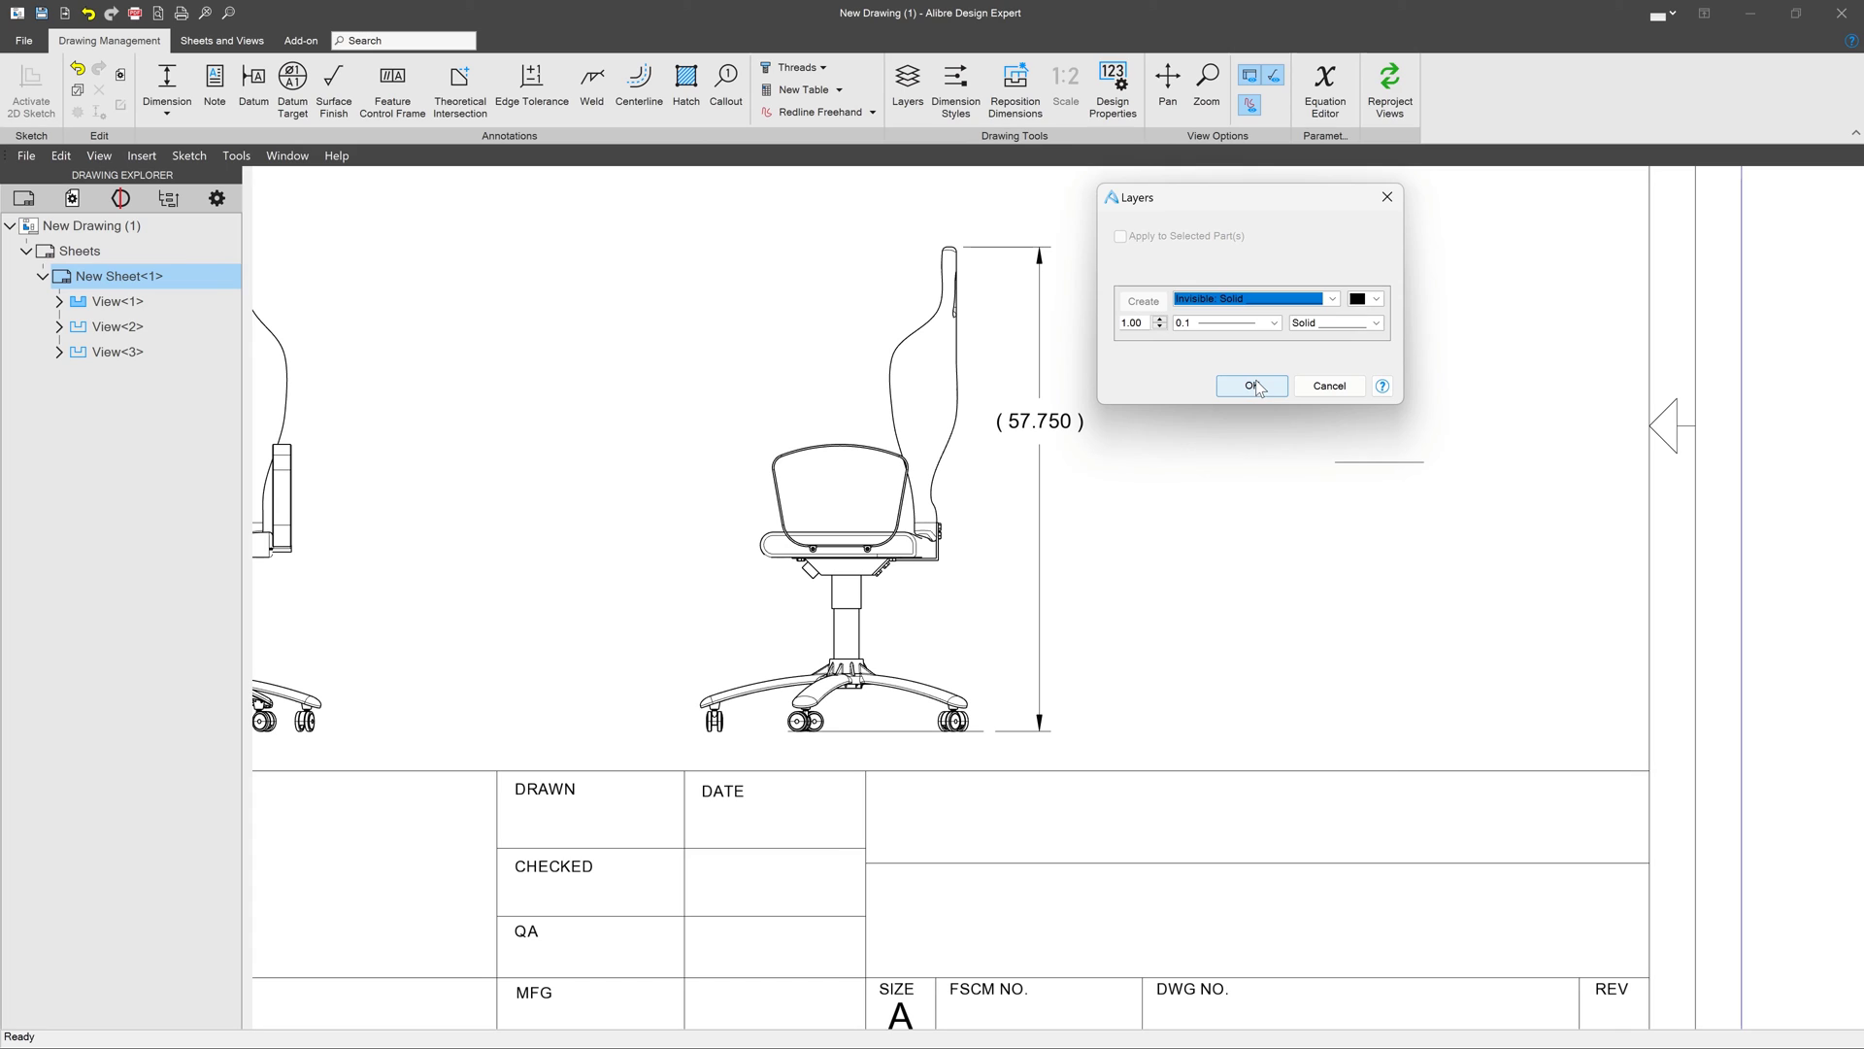
{"action": "left_click", "coordinate": [1253, 386]}
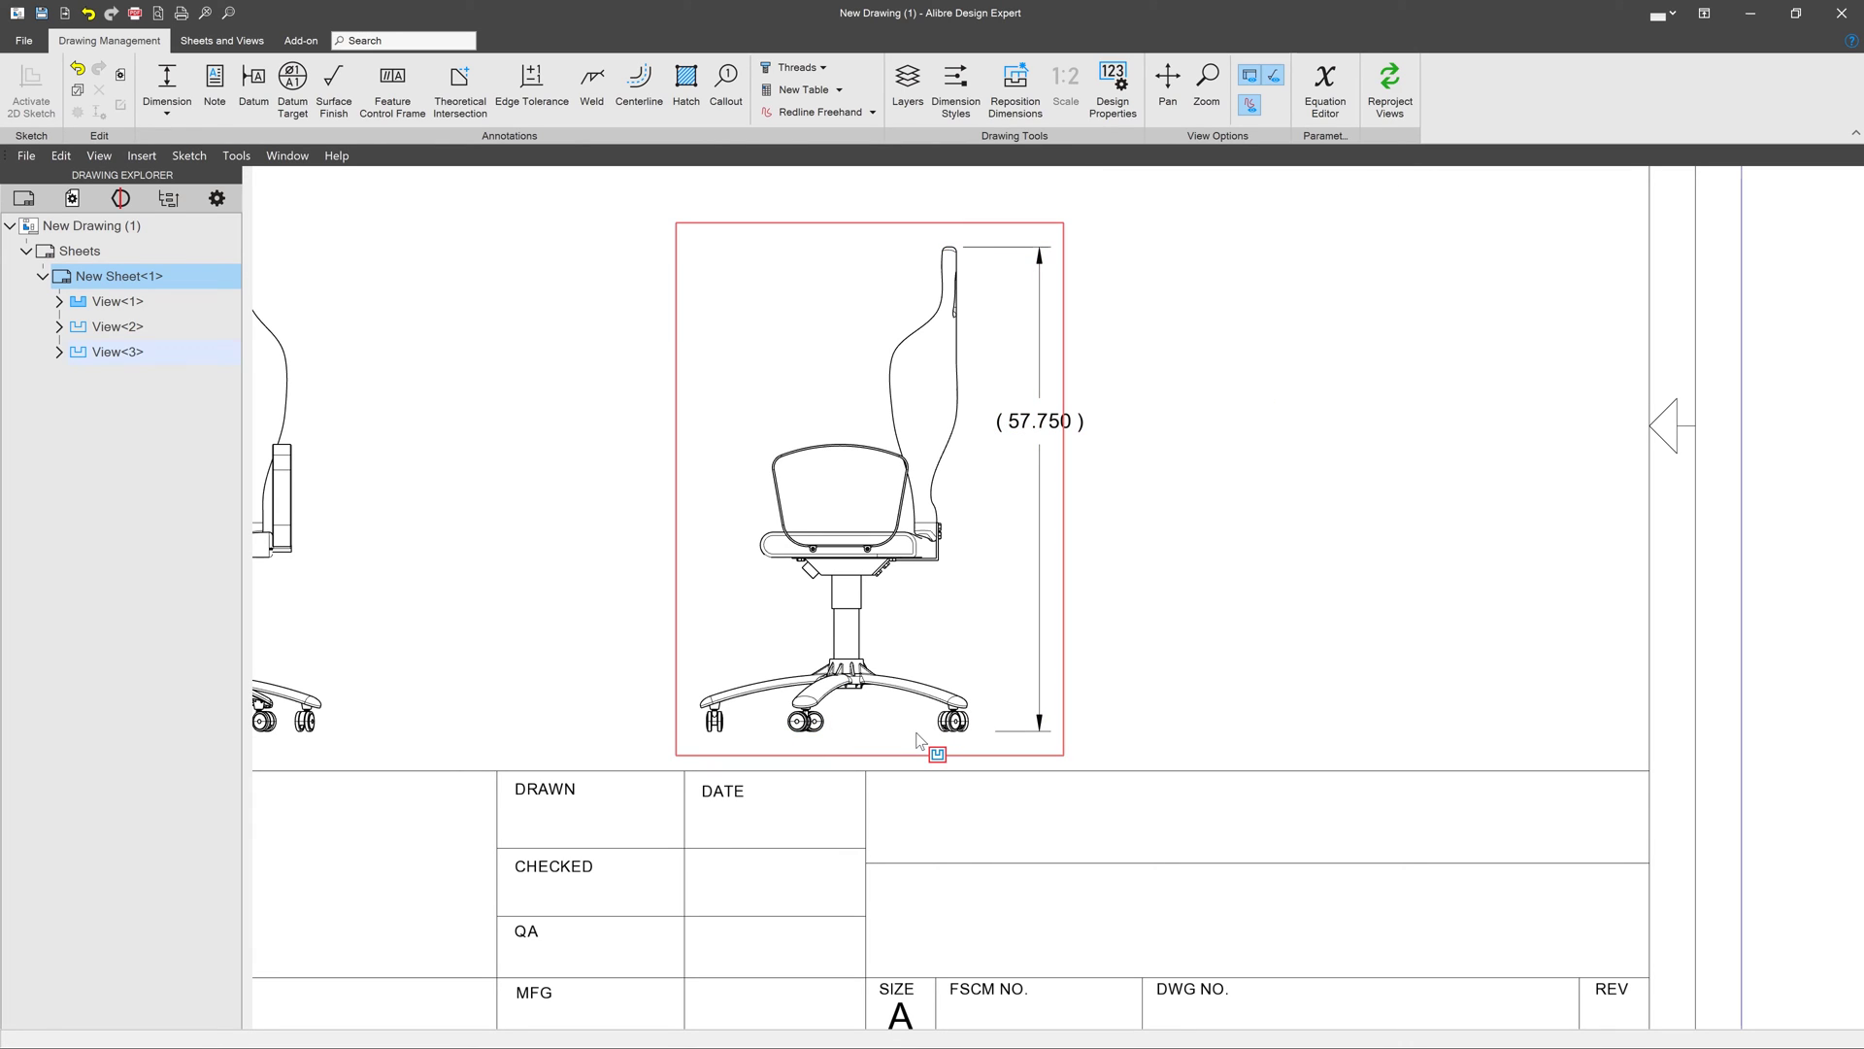
Move the overall height dimension farther from the backrest and turn the Invisible layer's visibility on
{"action": "left_click_drag", "start_coordinate": [1044, 442], "coordinate": [1174, 449]}
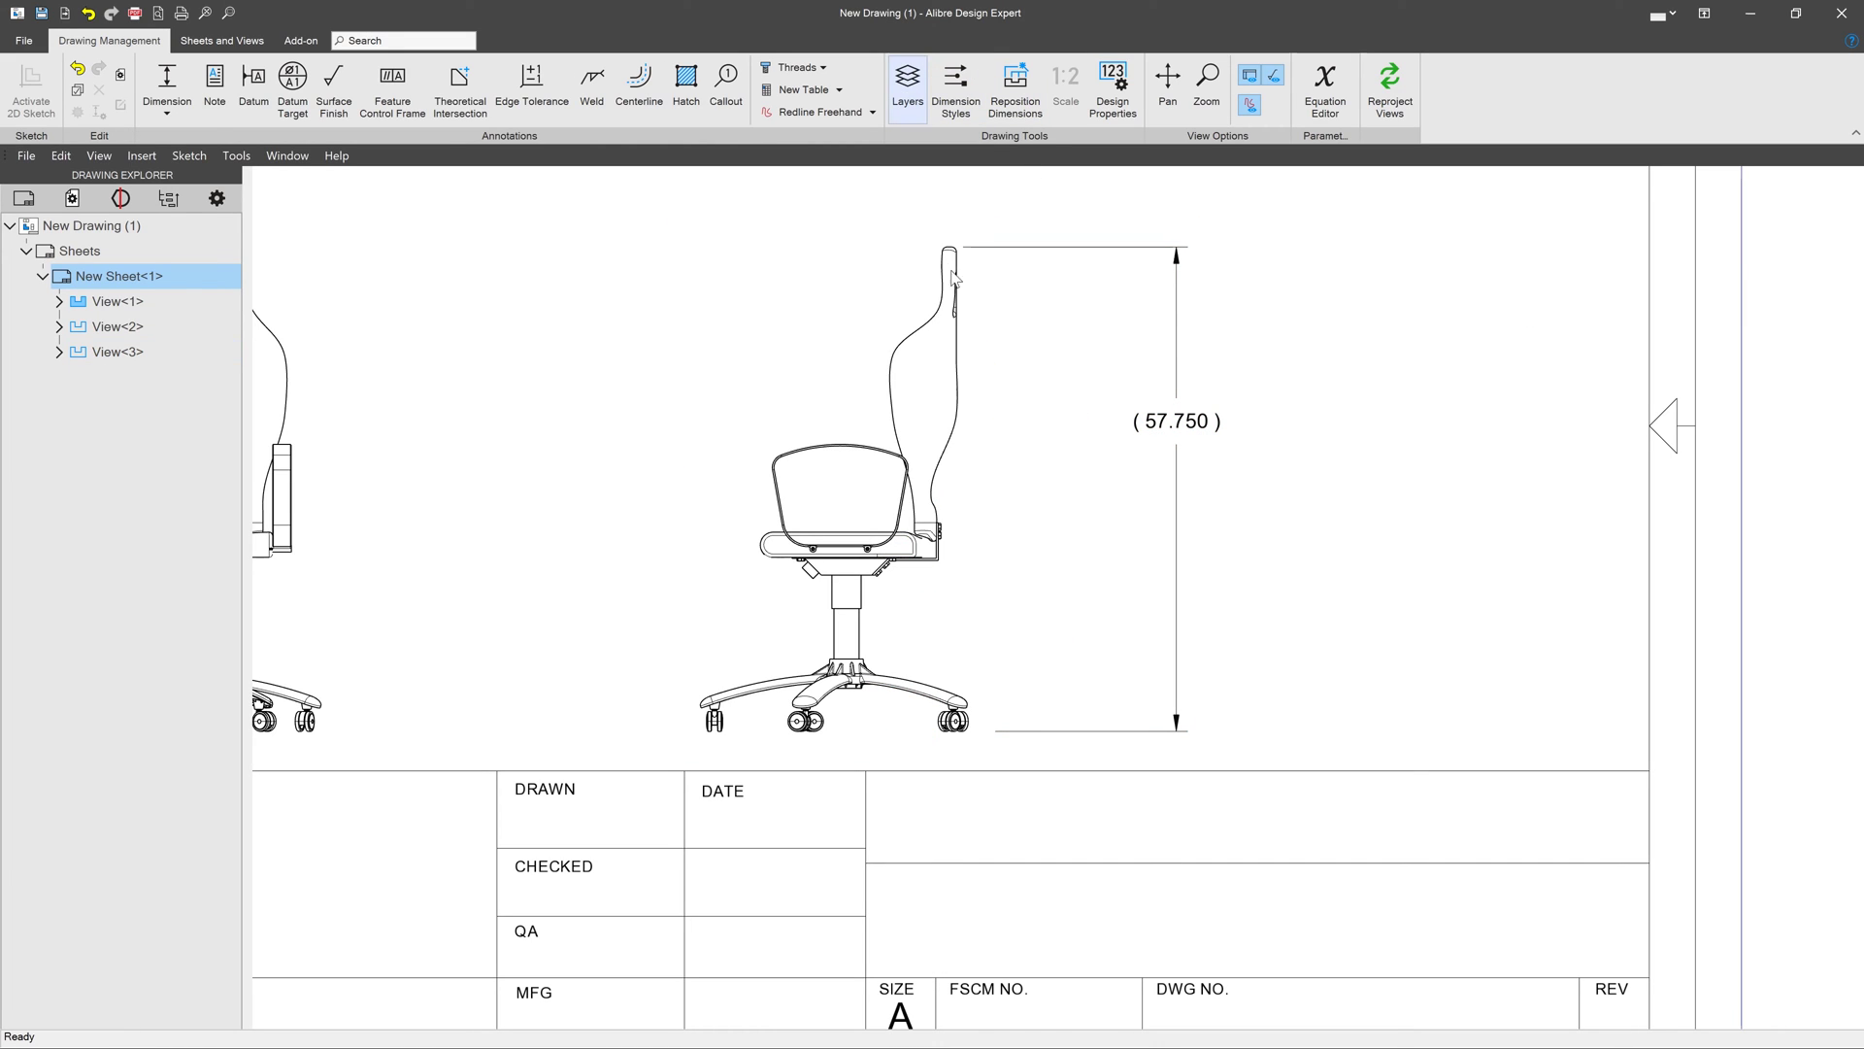
{"action": "left_click", "coordinate": [962, 466]}
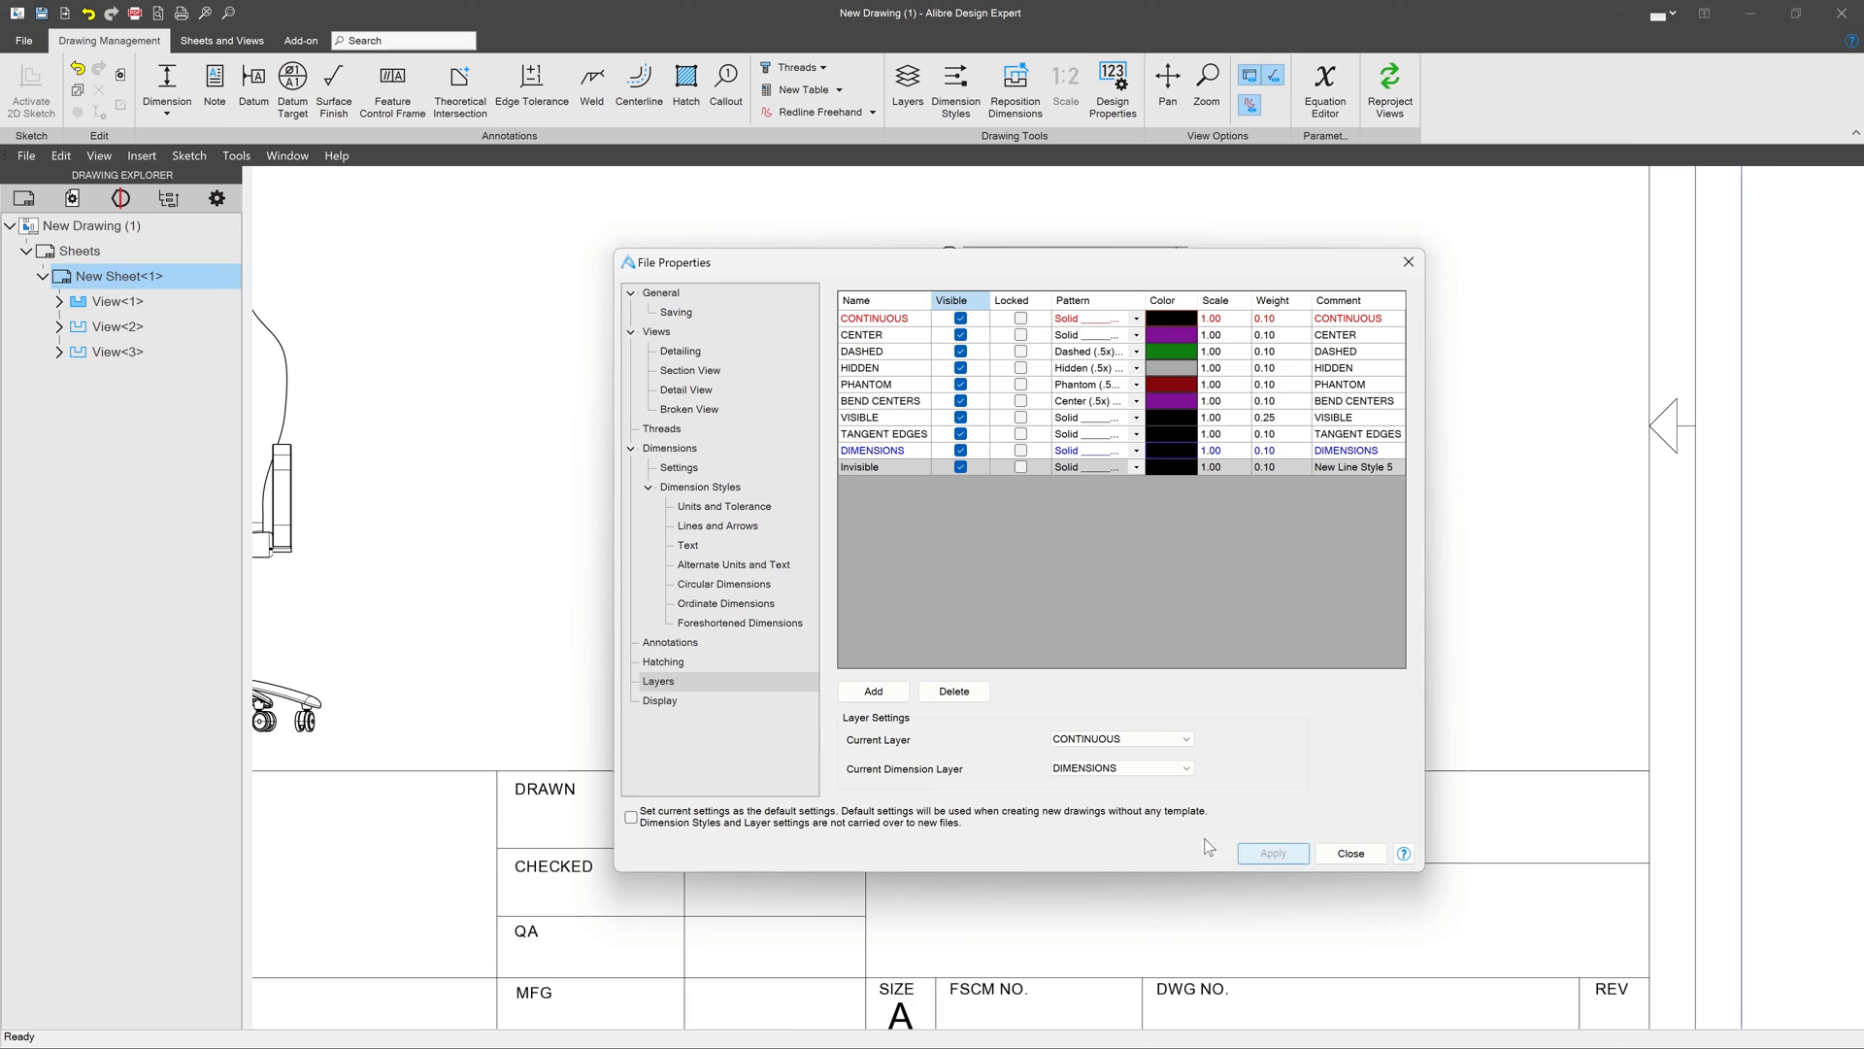
{"action": "left_click", "coordinate": [1272, 852]}
{"action": "left_click", "coordinate": [1350, 853]}
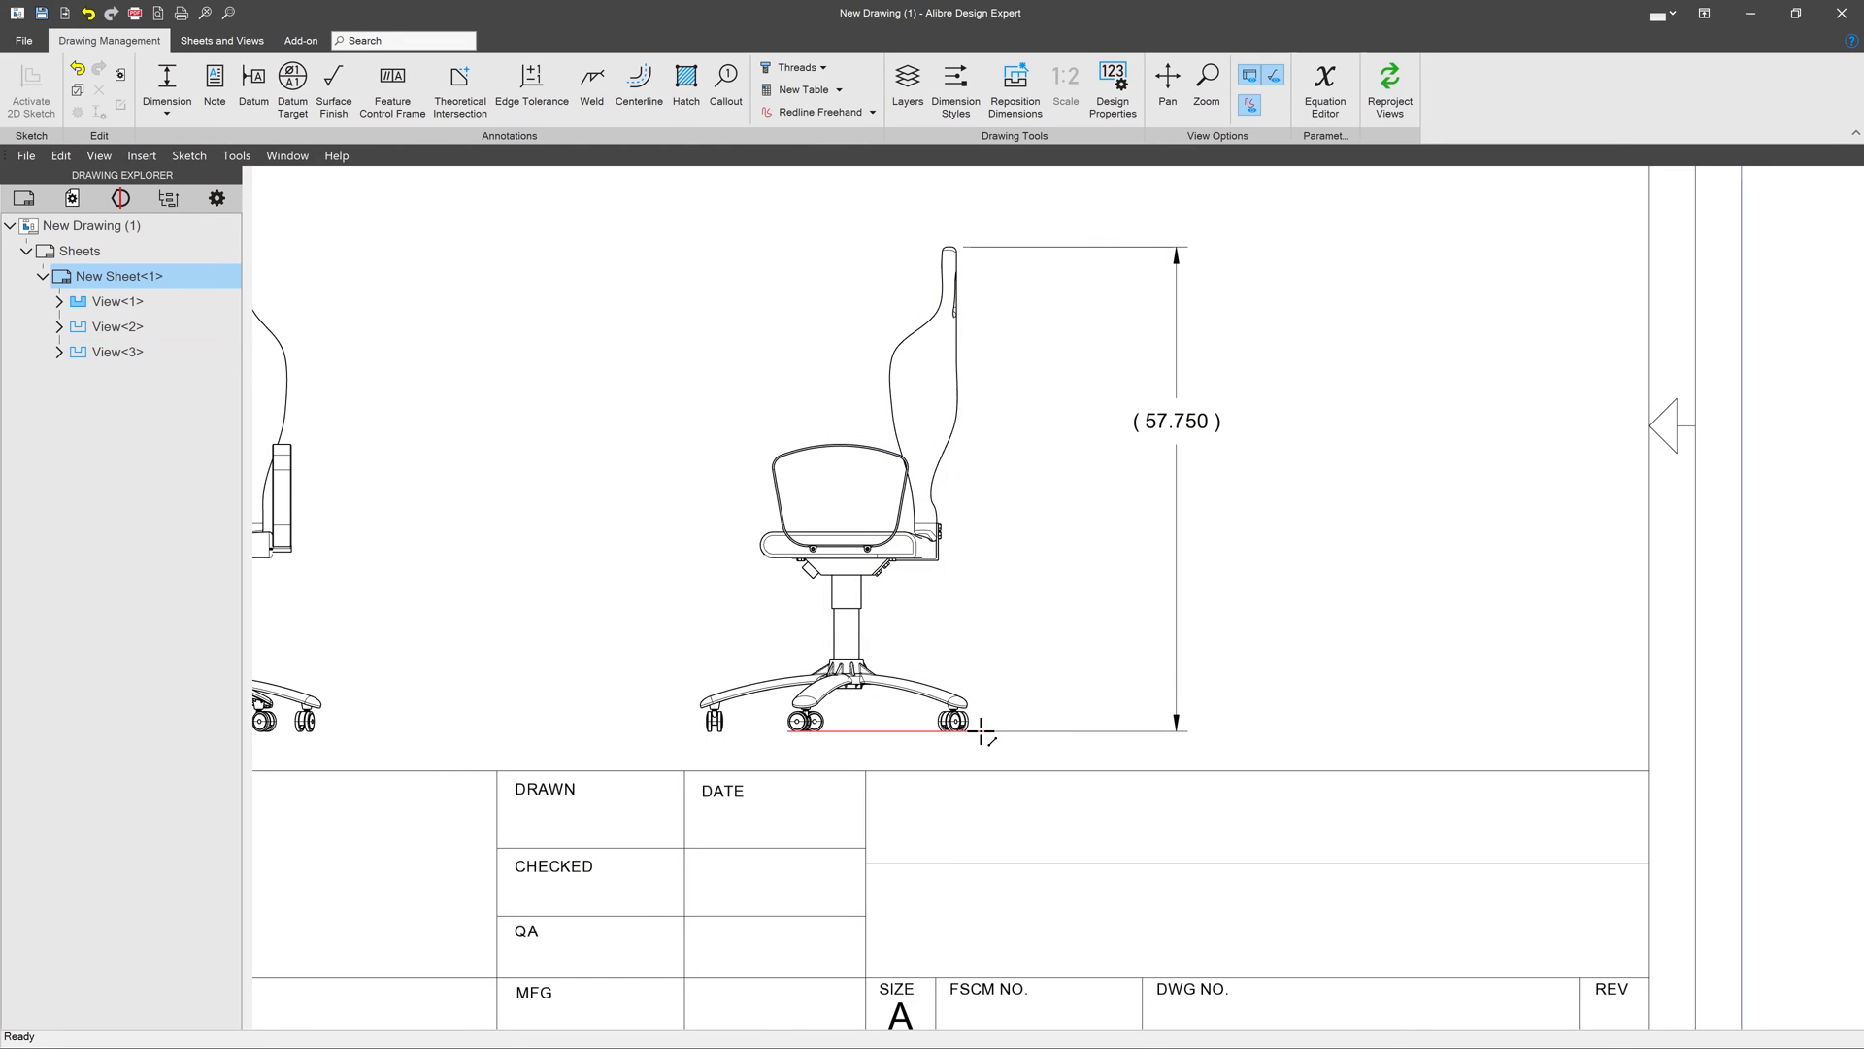
Activate the right view's sketch and stretch the floor line's free end outward past the overall height dimension
{"action": "left_click", "coordinate": [981, 730]}
{"action": "right_click", "coordinate": [979, 735]}
{"action": "left_click", "coordinate": [1029, 738]}
{"action": "right_click", "coordinate": [983, 746]}
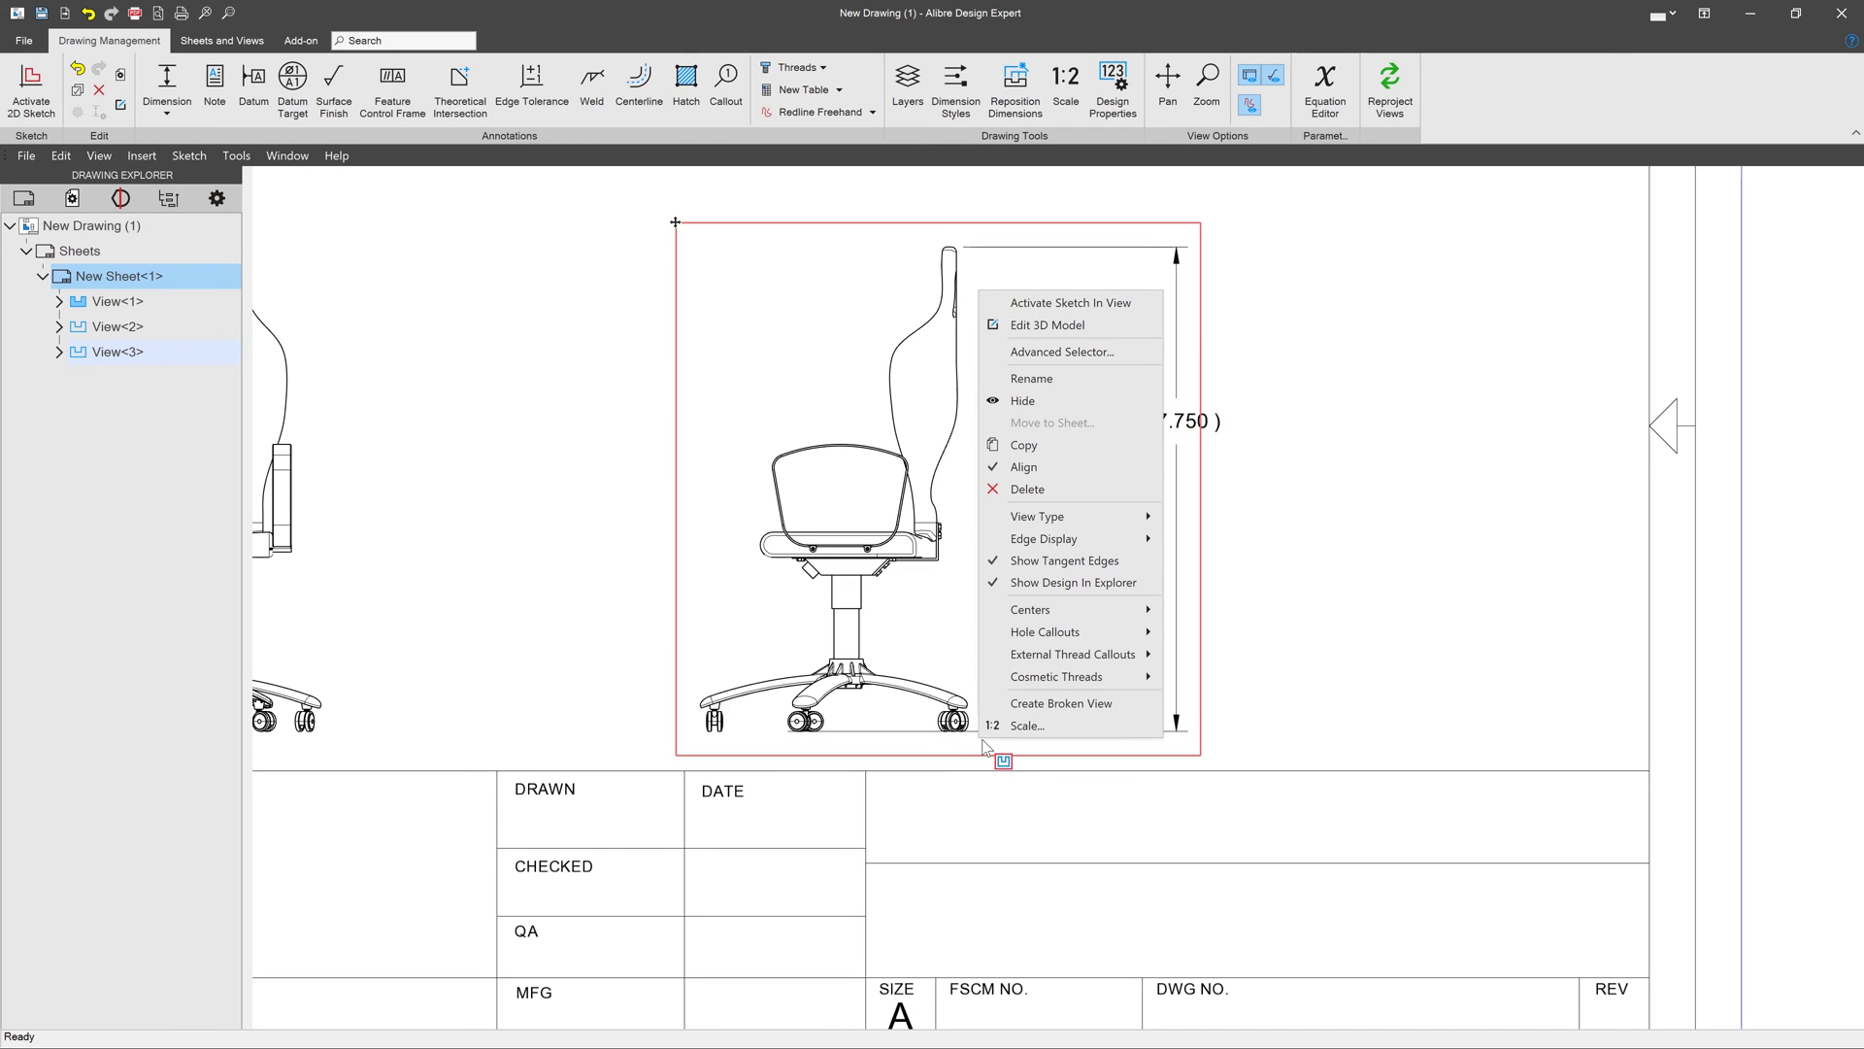
{"action": "left_click", "coordinate": [1017, 302]}
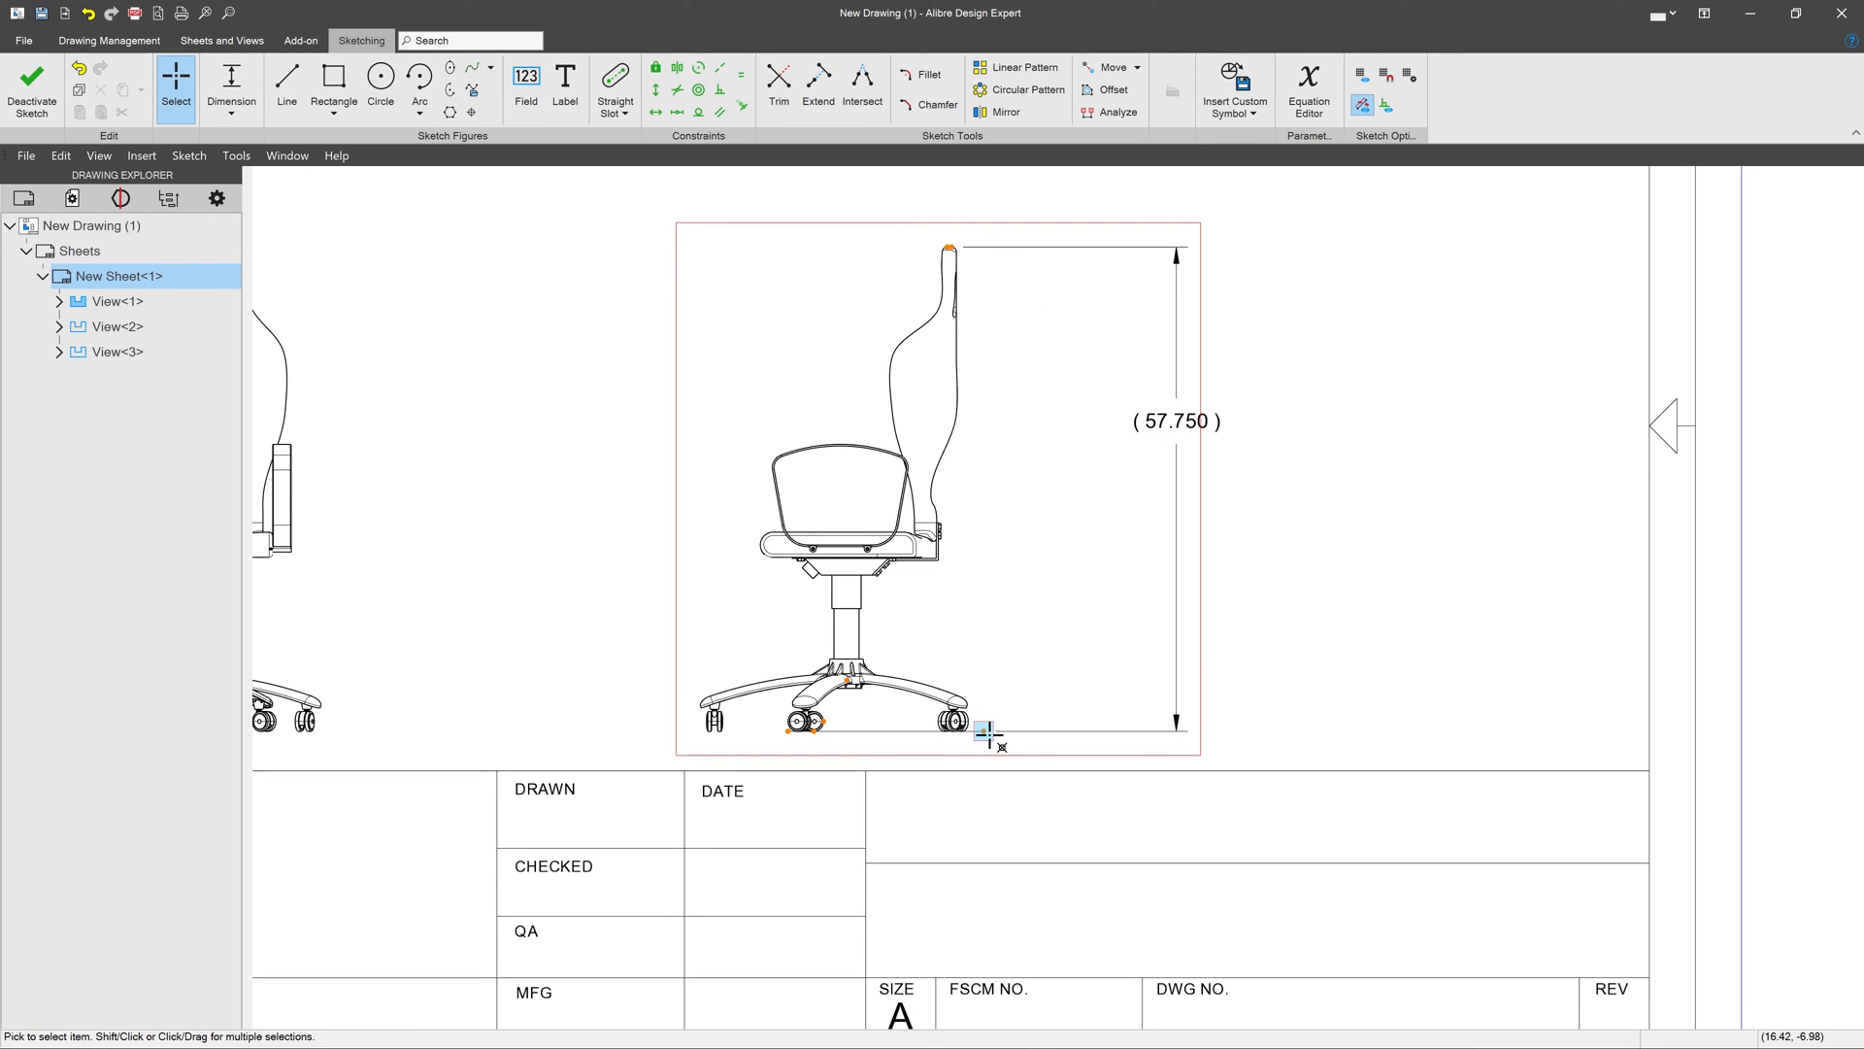
{"action": "left_click_drag", "start_coordinate": [987, 735], "coordinate": [1363, 573]}
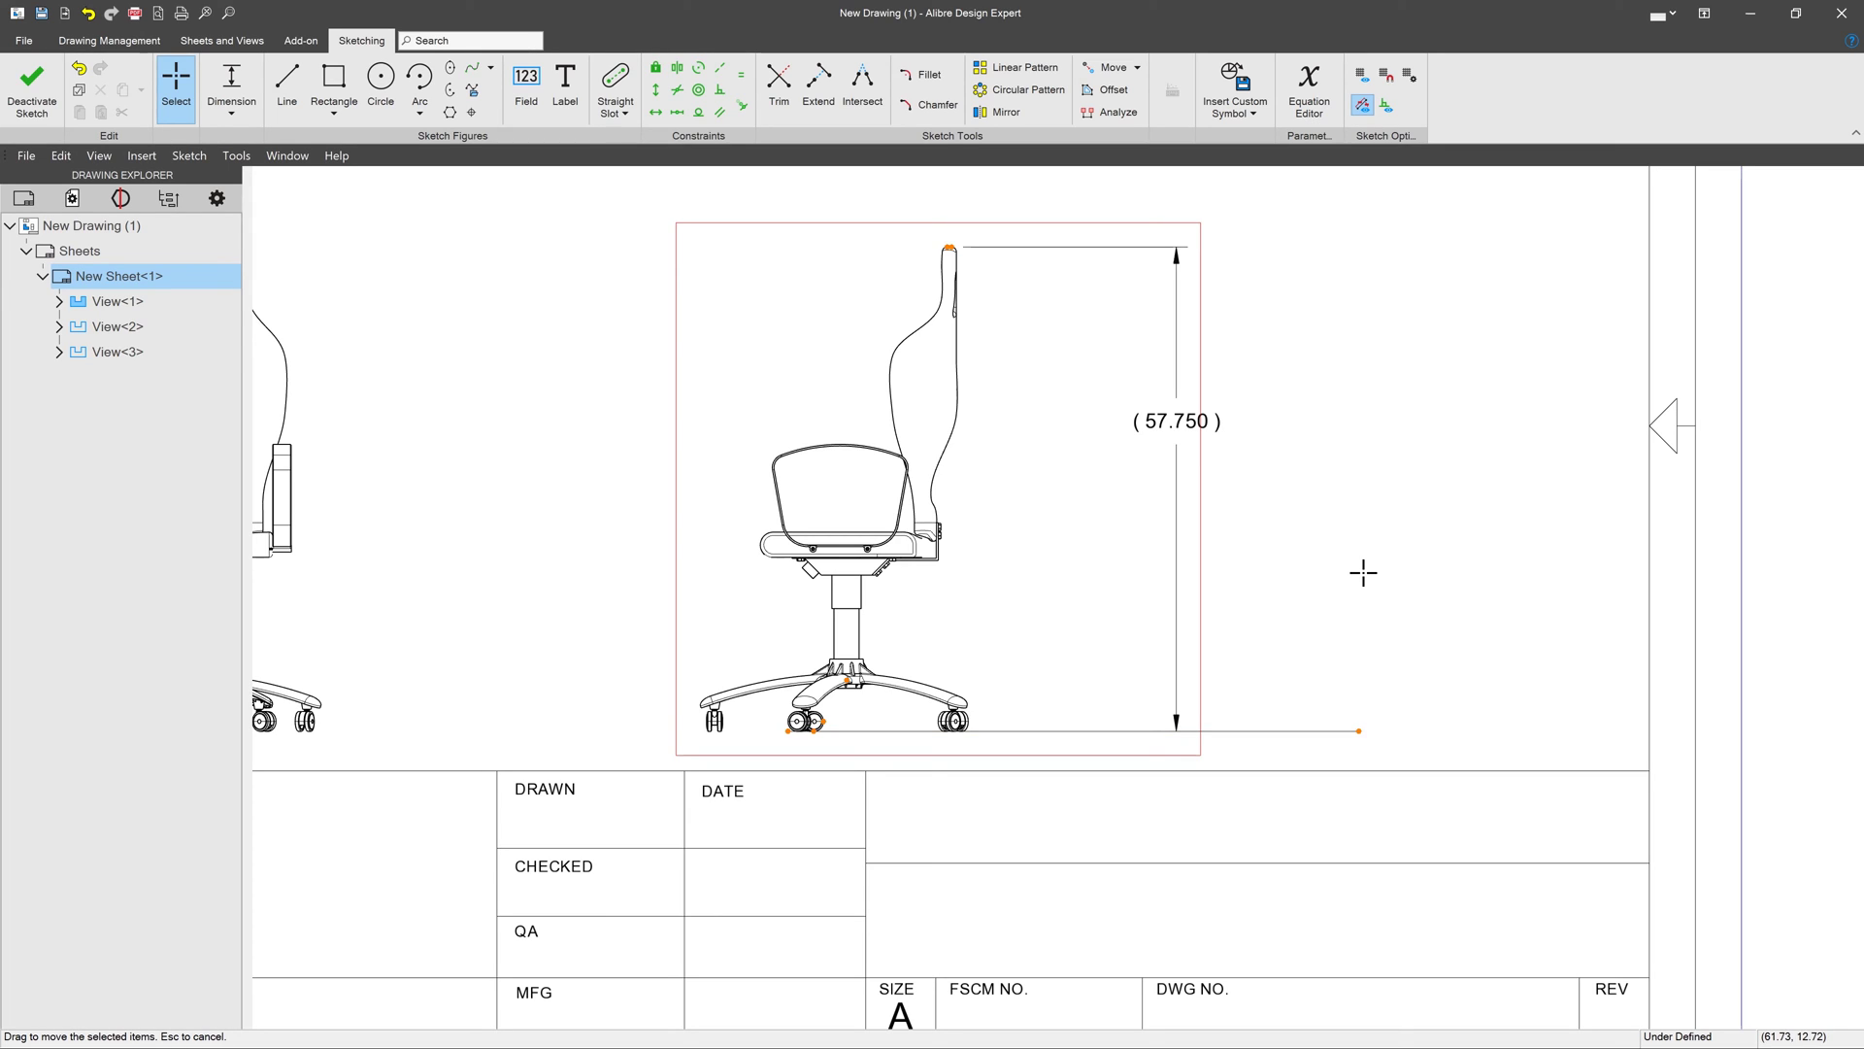
Move the overall height dimension outward beyond the extended floor line's end, and exit the view's sketch
{"action": "left_click_drag", "start_coordinate": [1177, 420], "coordinate": [1487, 438]}
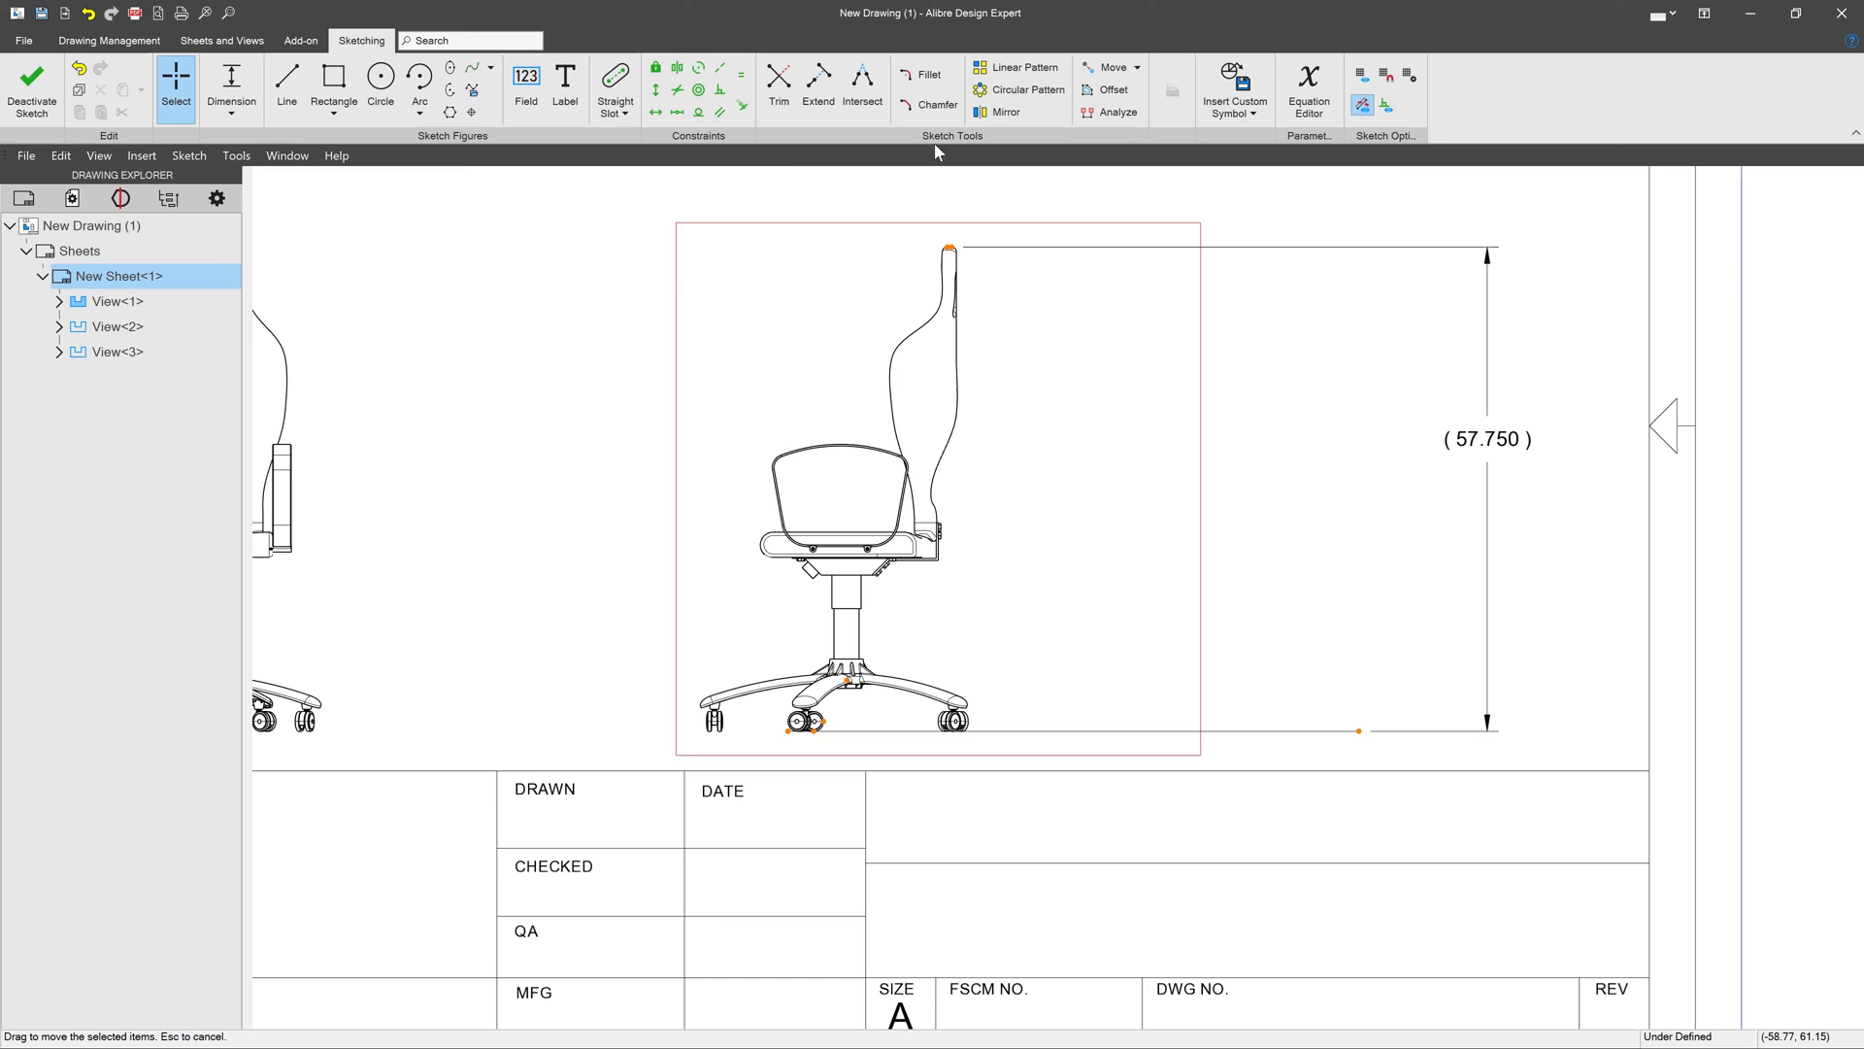
{"action": "right_click", "coordinate": [761, 187]}
{"action": "left_click", "coordinate": [781, 224]}
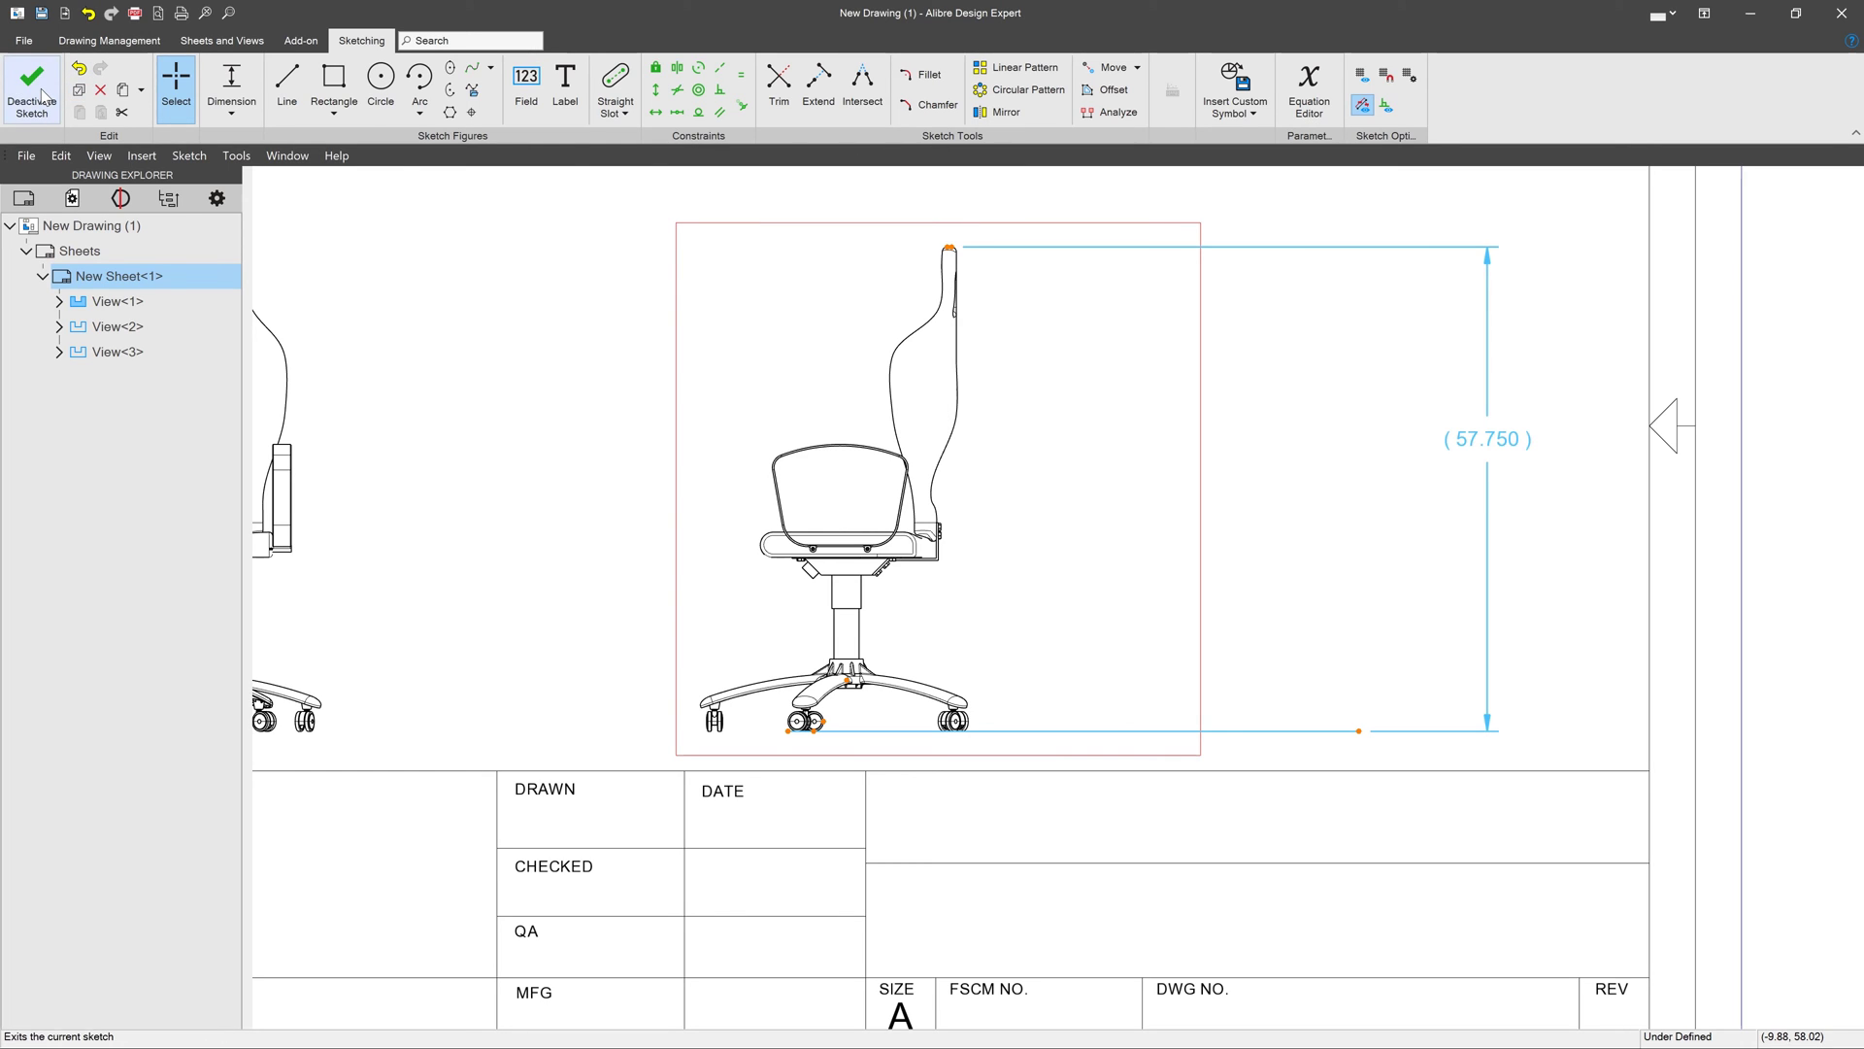
{"action": "left_click", "coordinate": [42, 96]}
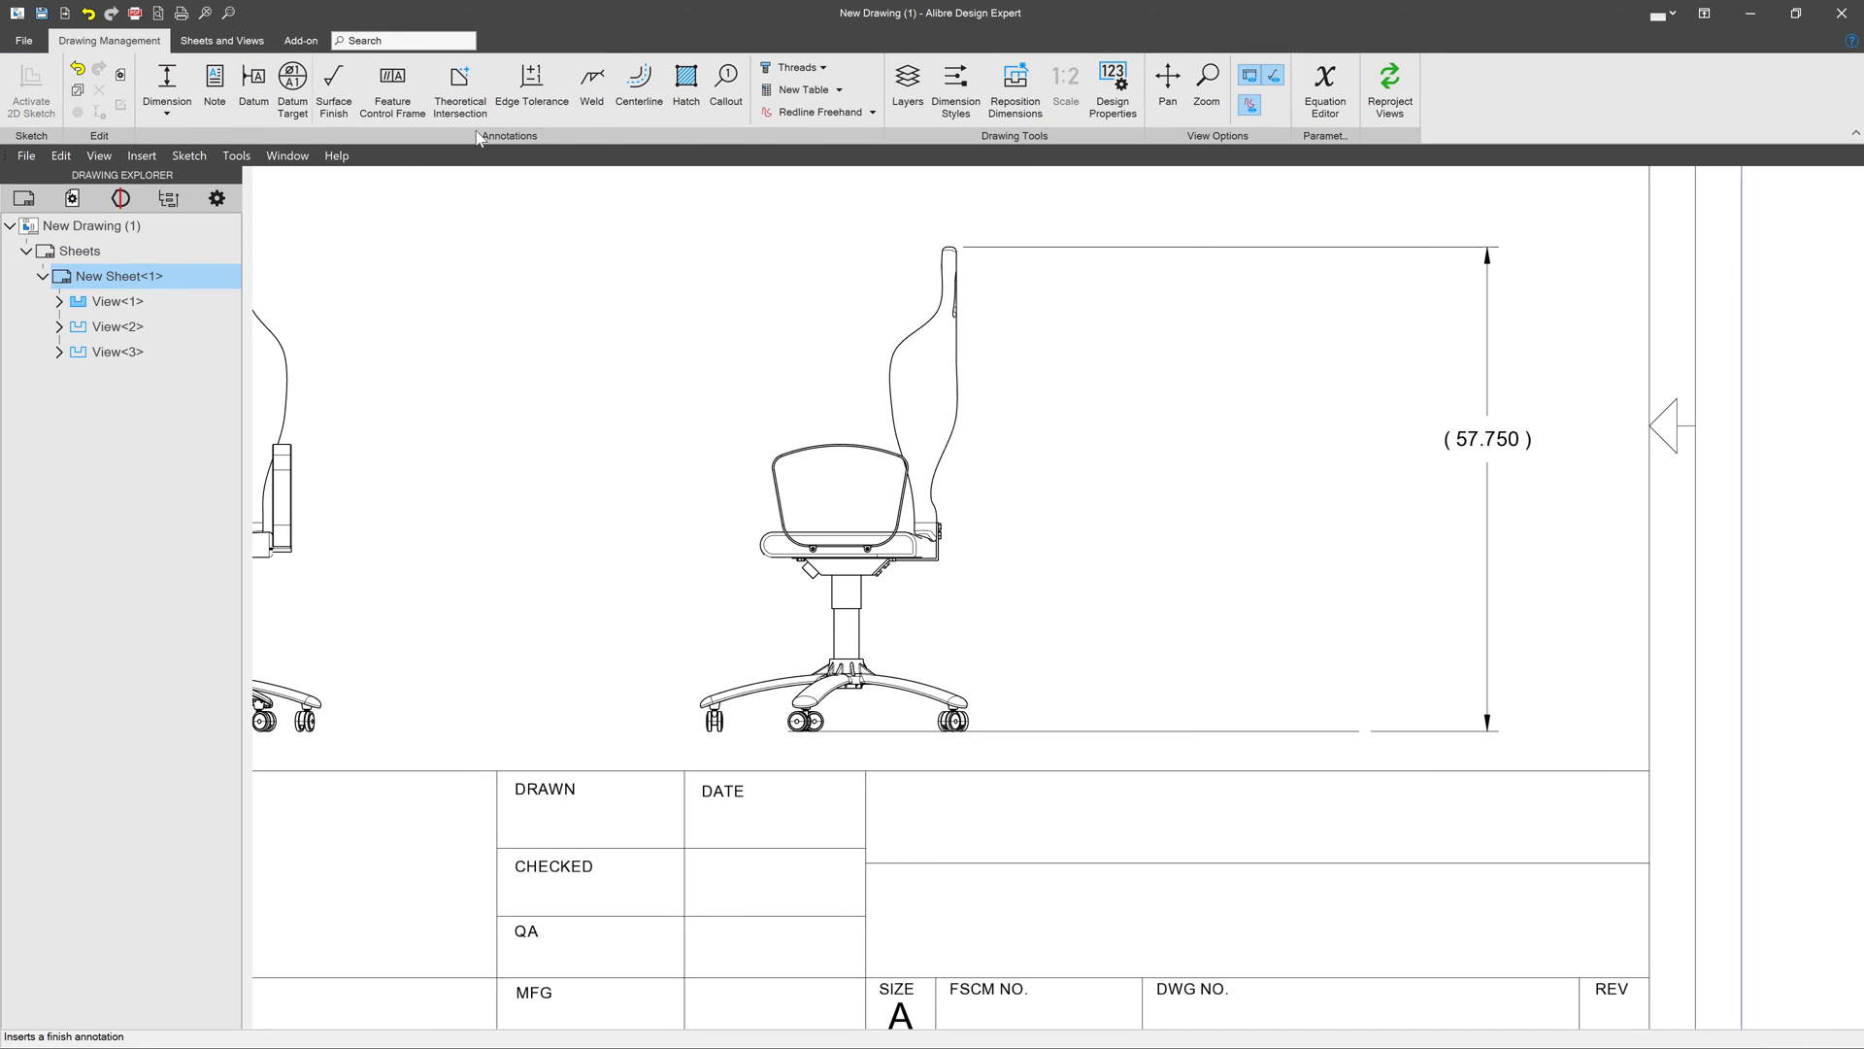
Turn the Invisible layer's visibility off to hide the extended floor line
{"action": "left_click", "coordinate": [904, 98]}
{"action": "left_click", "coordinate": [960, 467]}
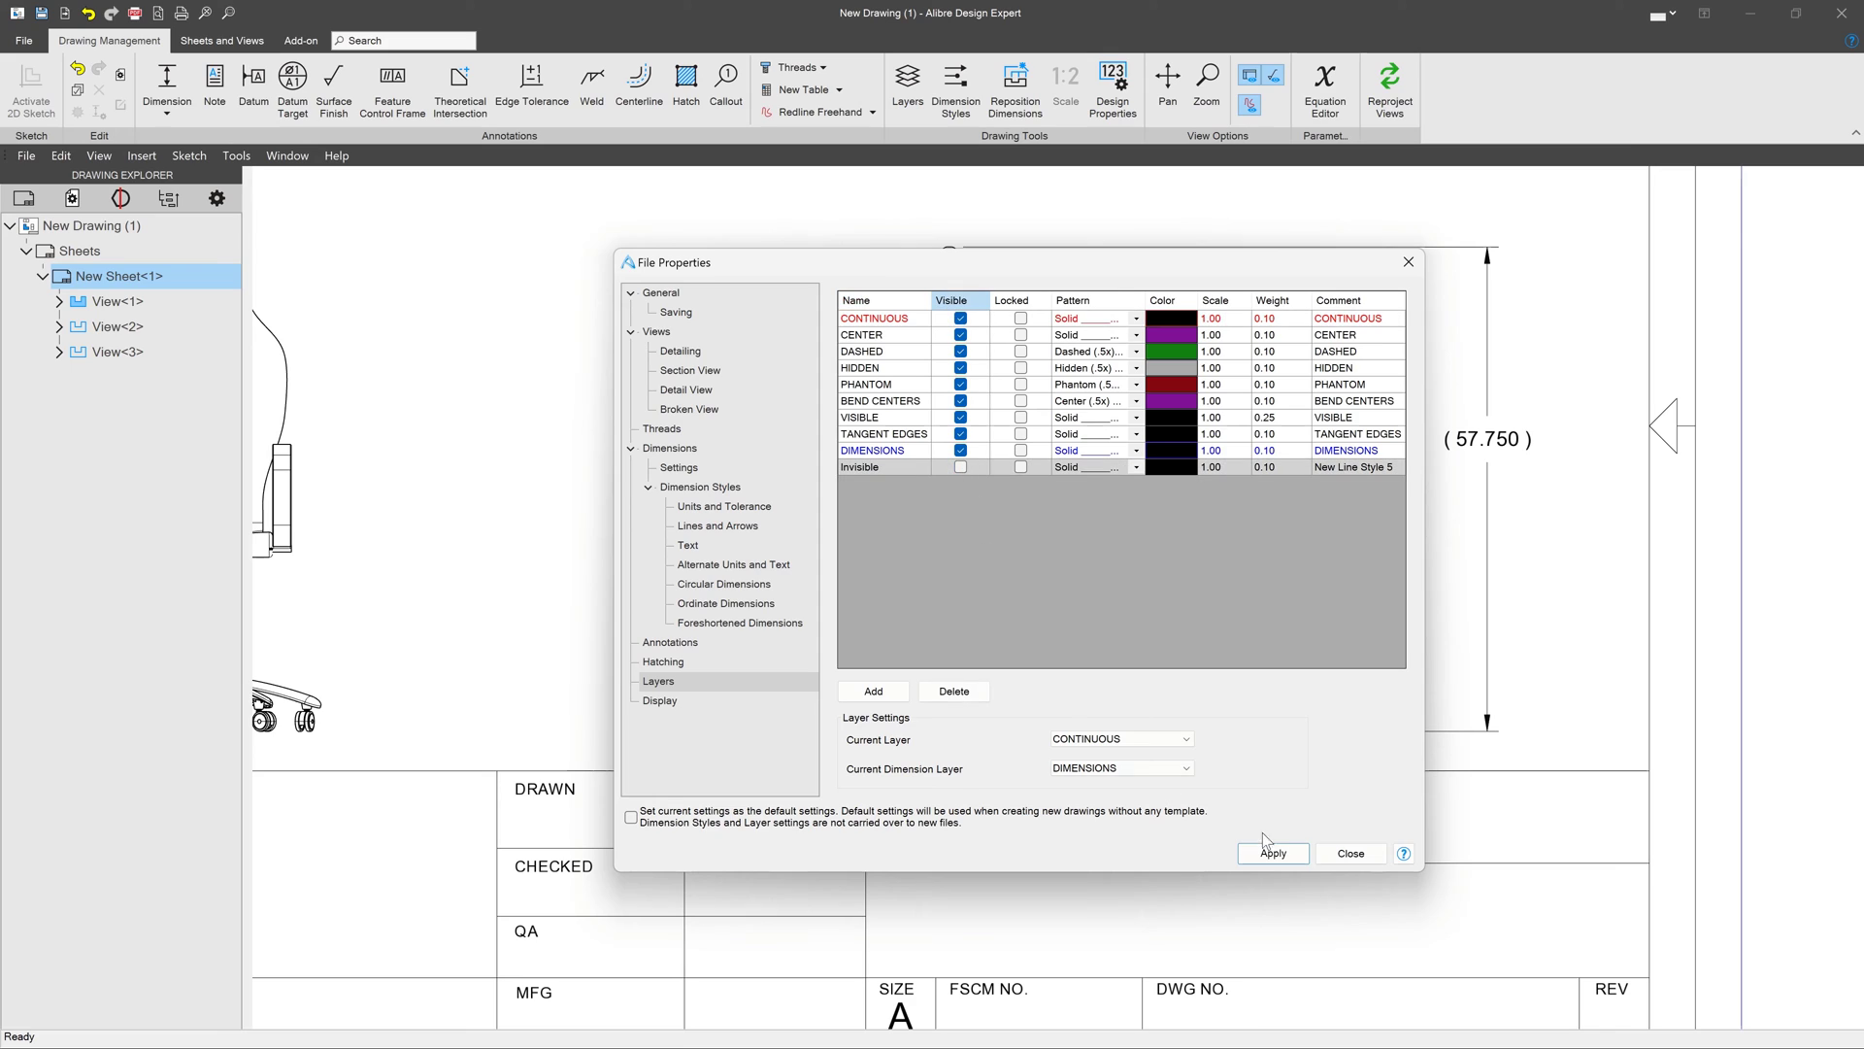
{"action": "left_click", "coordinate": [1273, 852]}
{"action": "left_click", "coordinate": [1348, 852]}
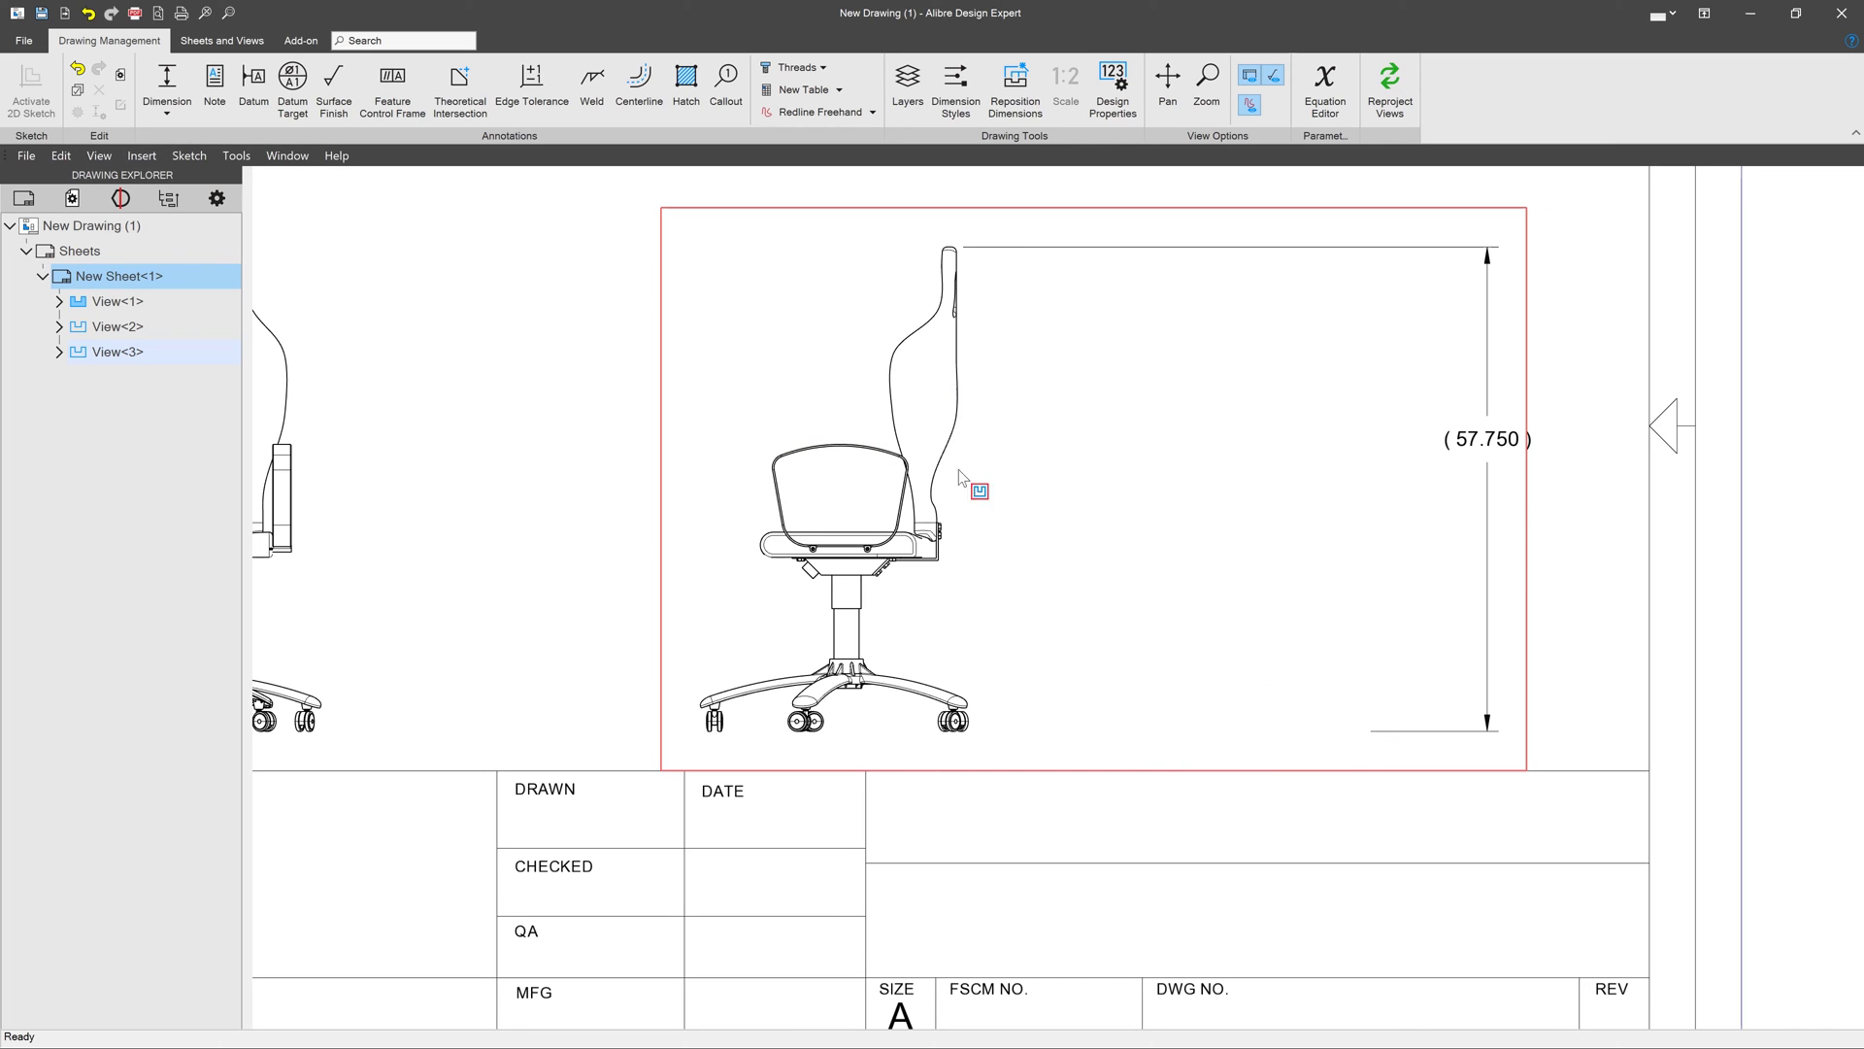
In the right view's sketch, pull the hidden floor line's end back to the rear caster and move the overall height dimension close to the backrest
{"action": "right_click", "coordinate": [744, 348]}
{"action": "left_click", "coordinate": [794, 365]}
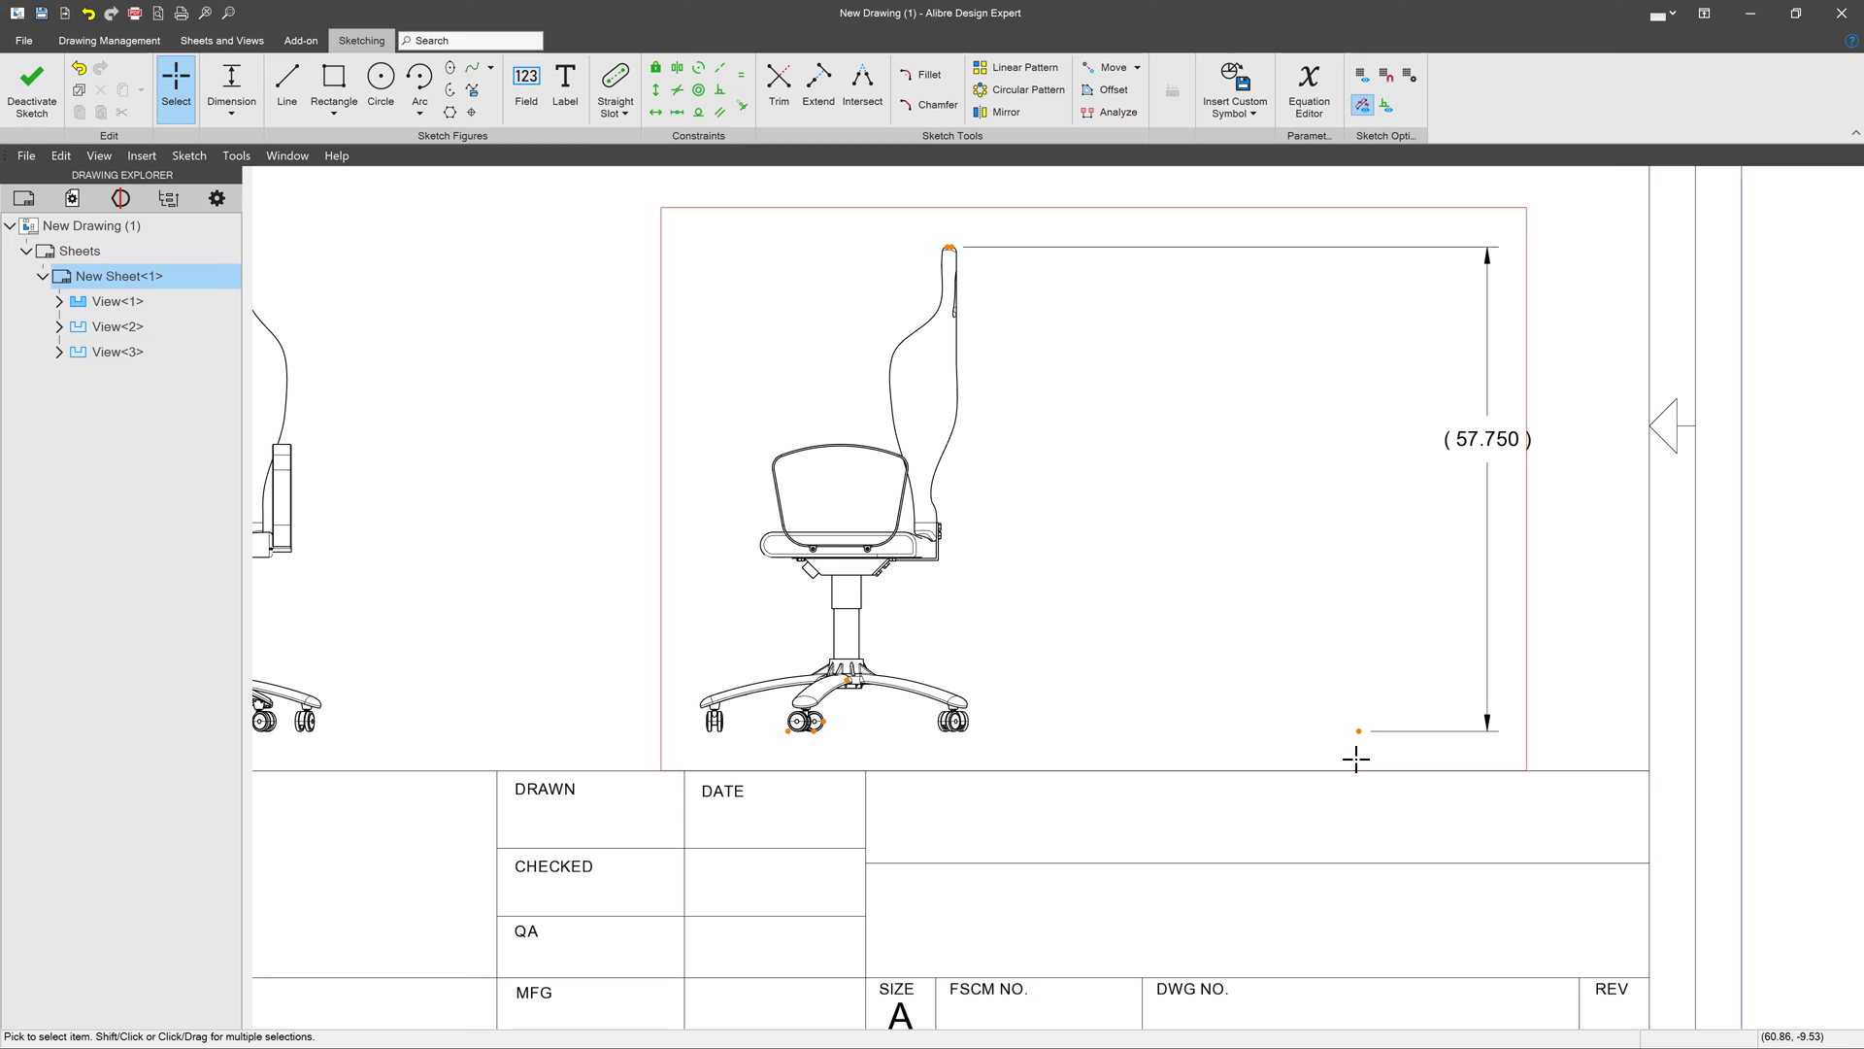
{"action": "left_click_drag", "start_coordinate": [1361, 734], "coordinate": [964, 755]}
{"action": "left_click_drag", "start_coordinate": [1480, 462], "coordinate": [1023, 475]}
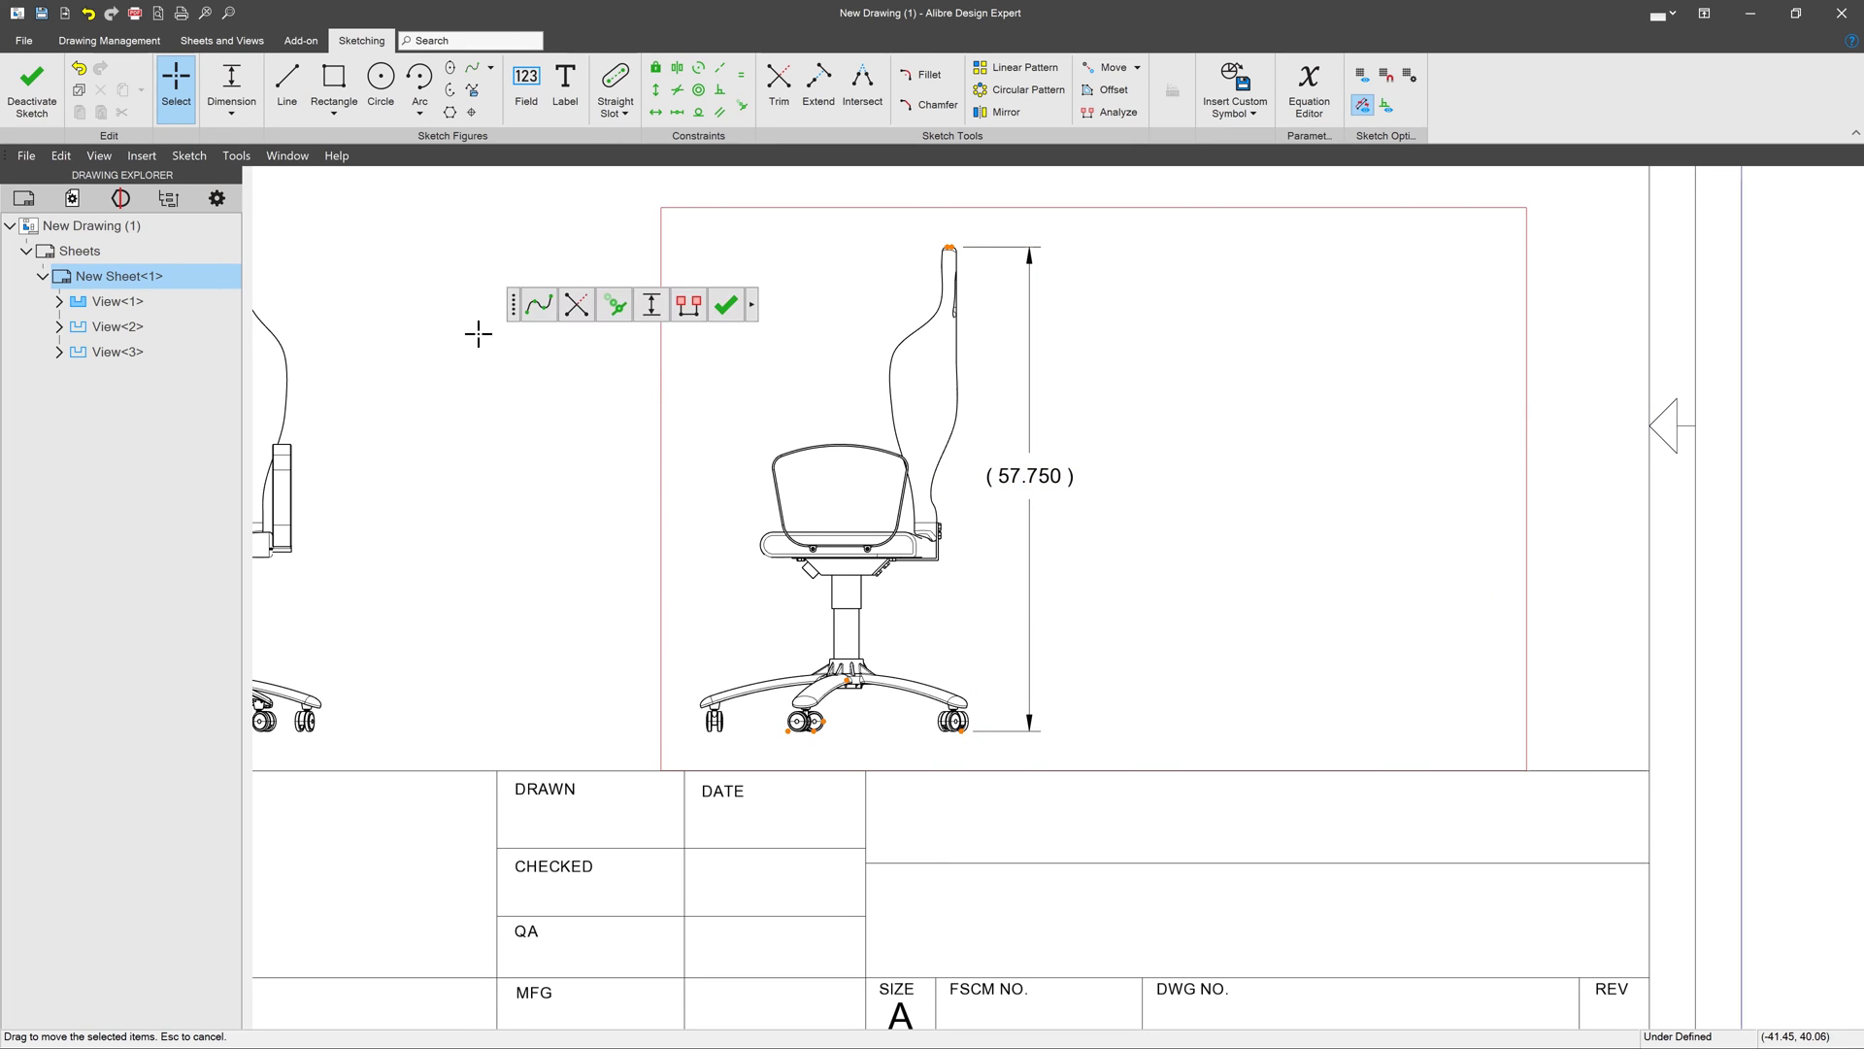
{"action": "left_click", "coordinate": [32, 90]}
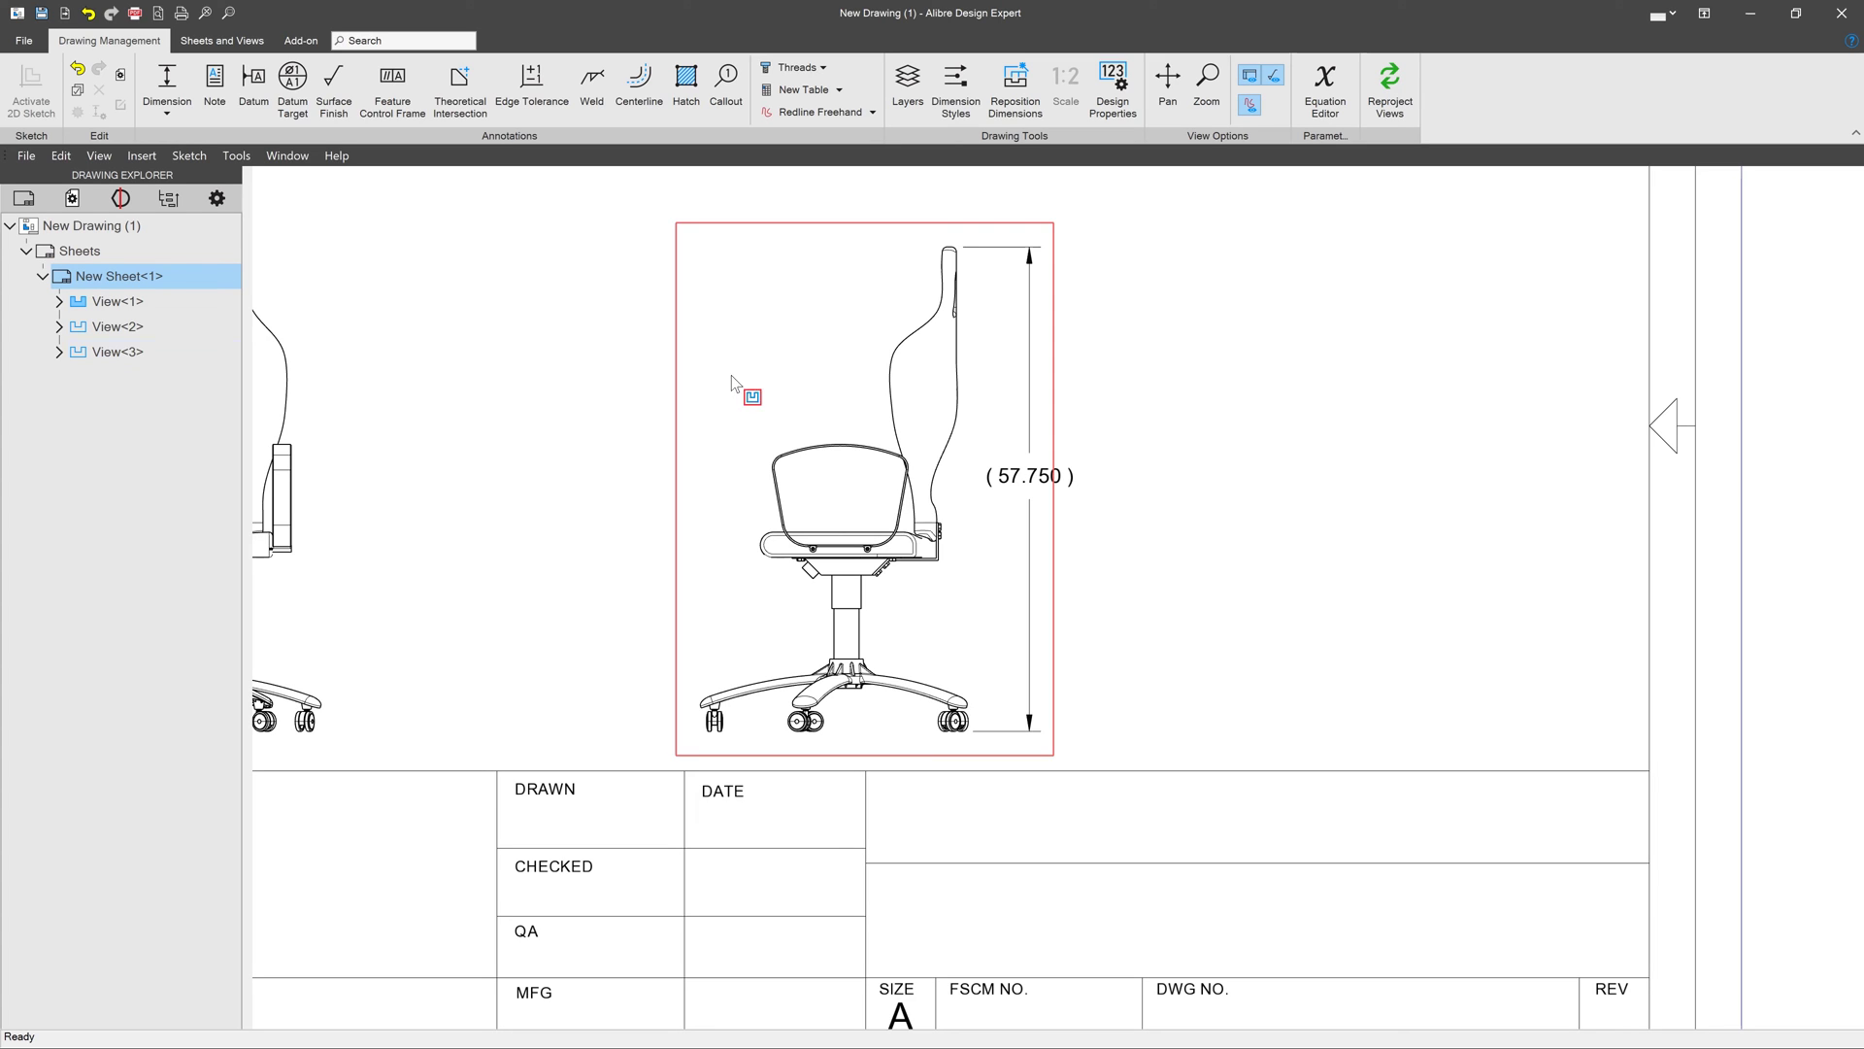
Assign the visible edges of the chair assembly in View<2>, the top view, to the CENTER layer
{"action": "scroll", "coordinate": [1209, 646], "scroll_direction": "down", "scroll_amount": 4}
{"action": "scroll", "coordinate": [1112, 248], "scroll_direction": "up", "scroll_amount": 2}
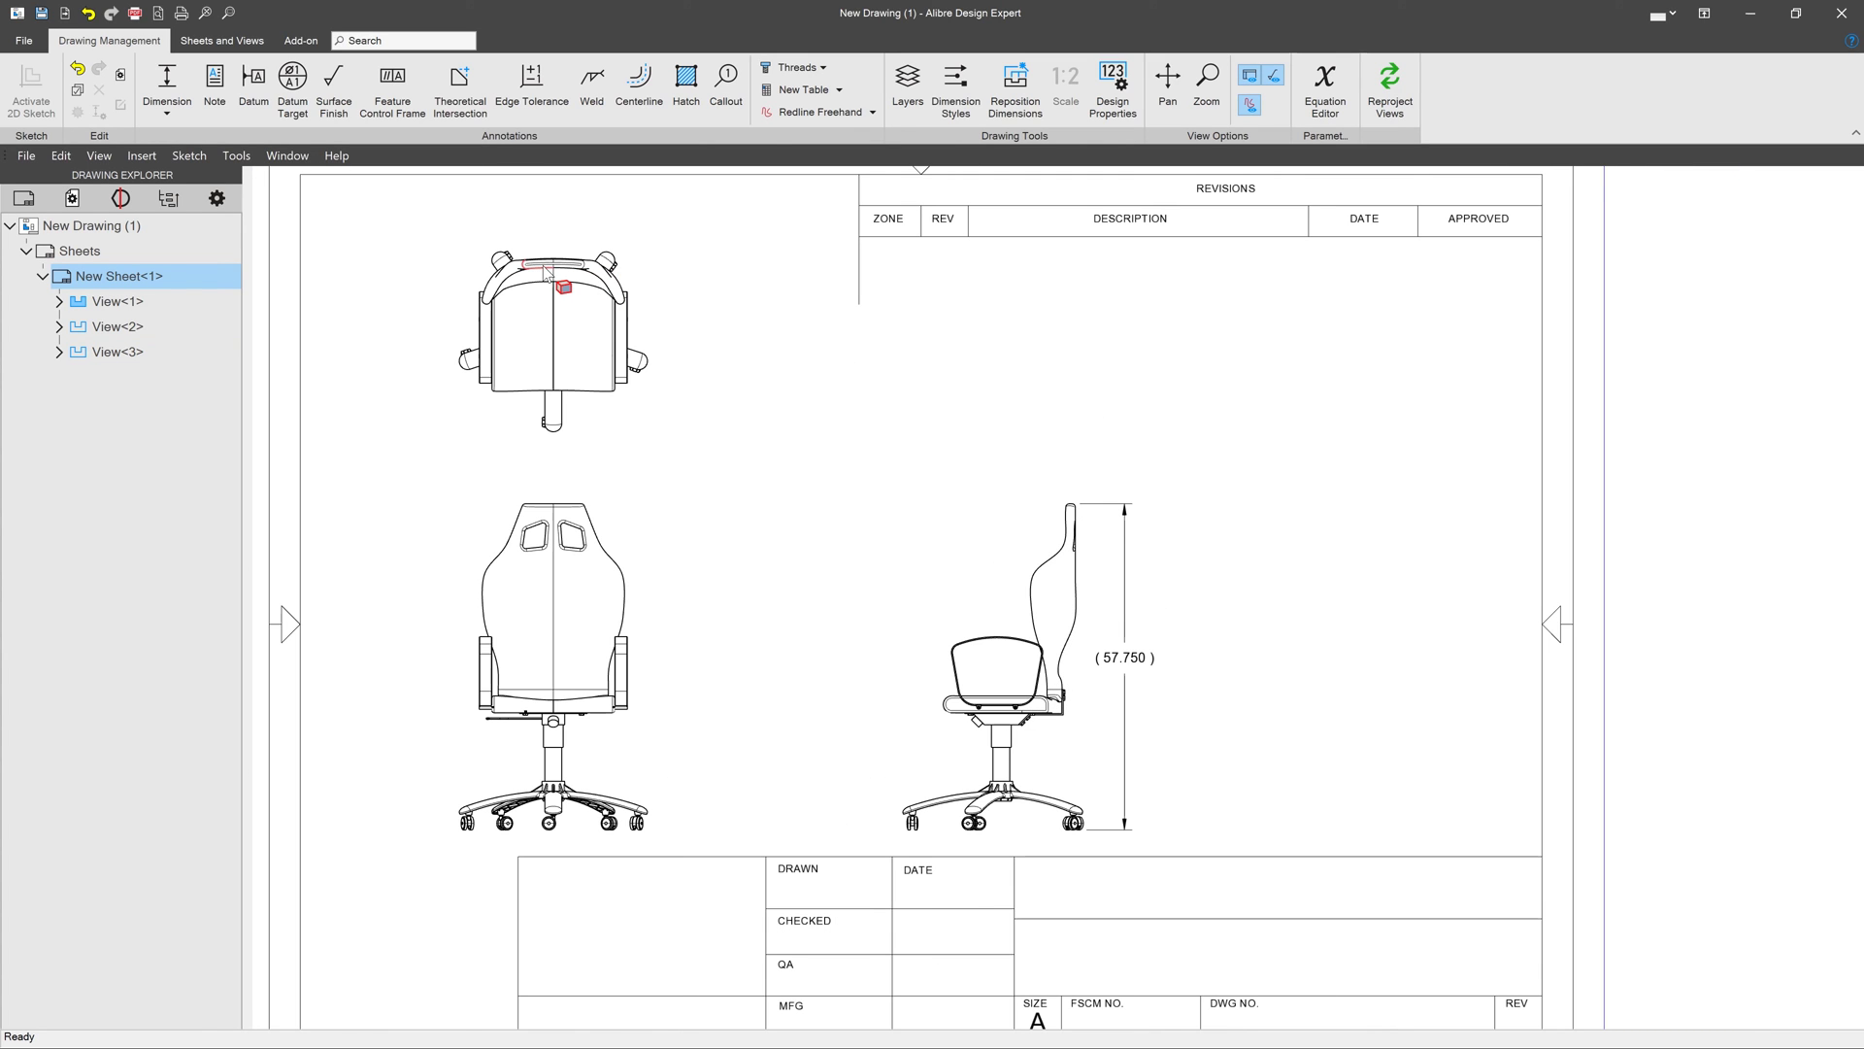
{"action": "left_click", "coordinate": [767, 306]}
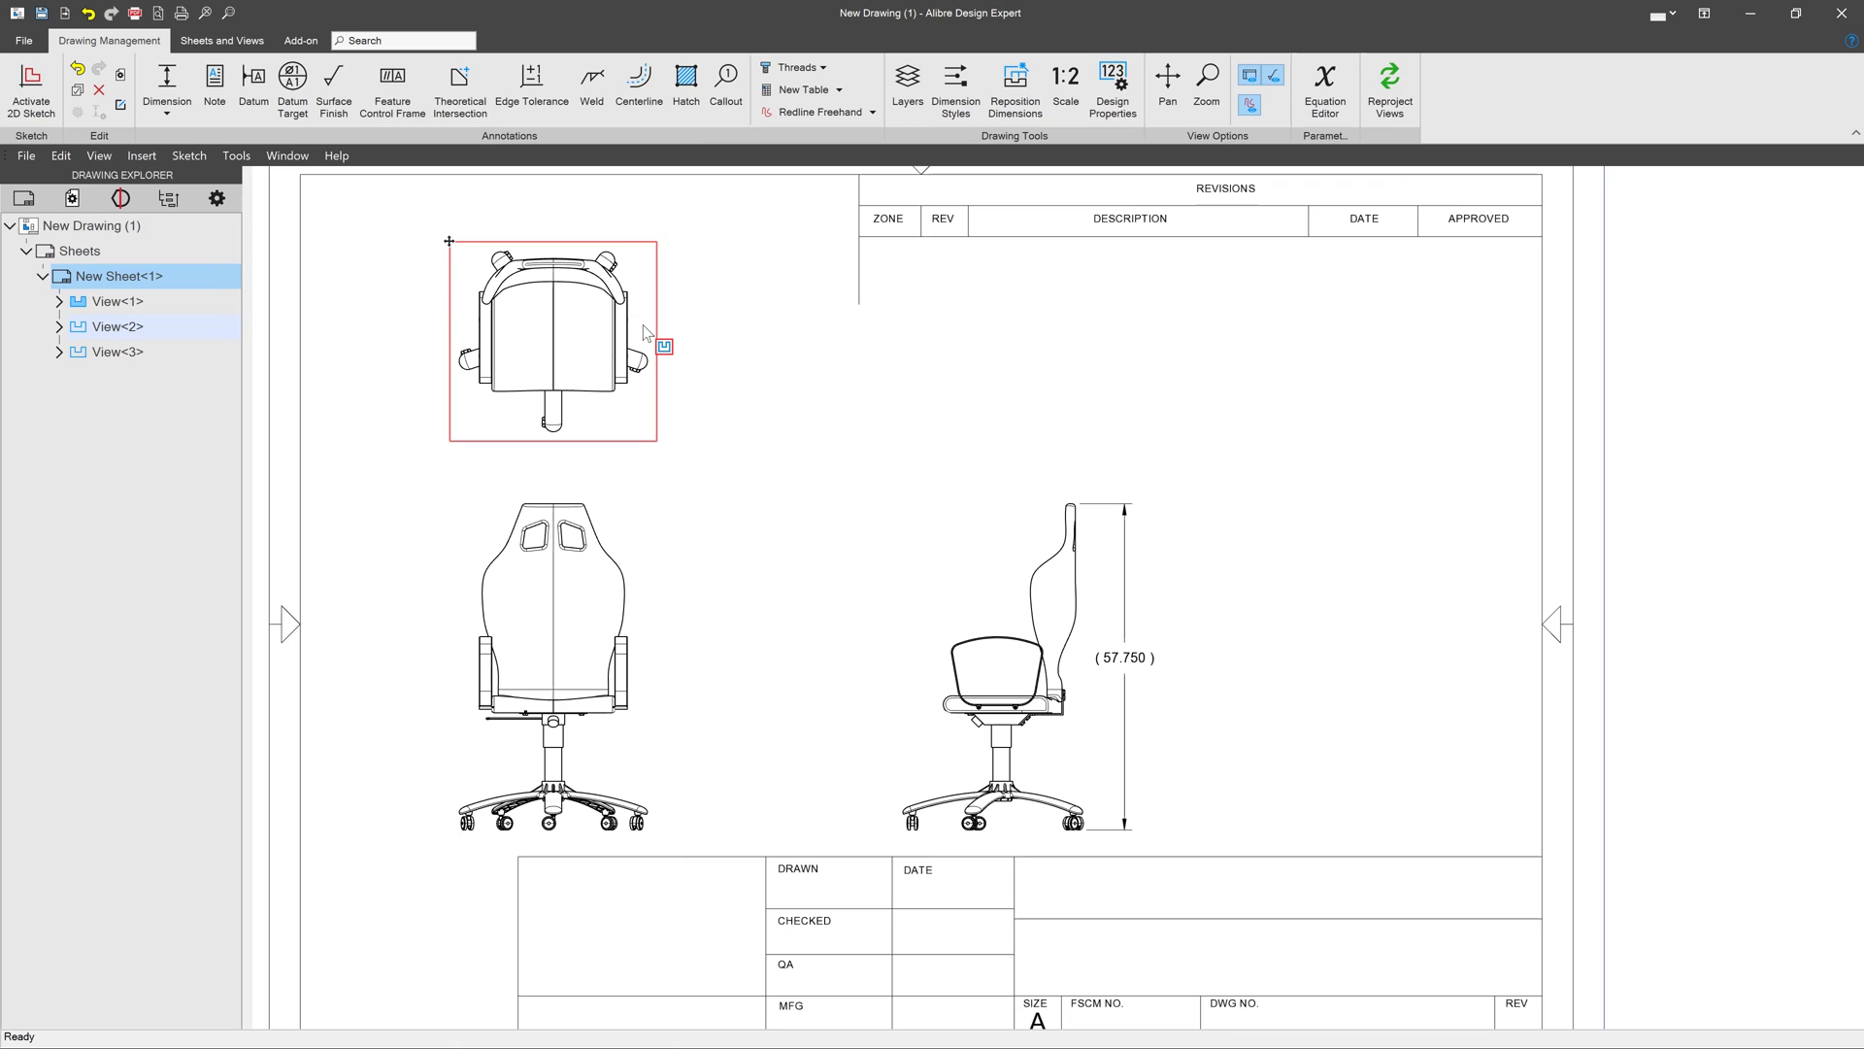
{"action": "double_click", "coordinate": [126, 329]}
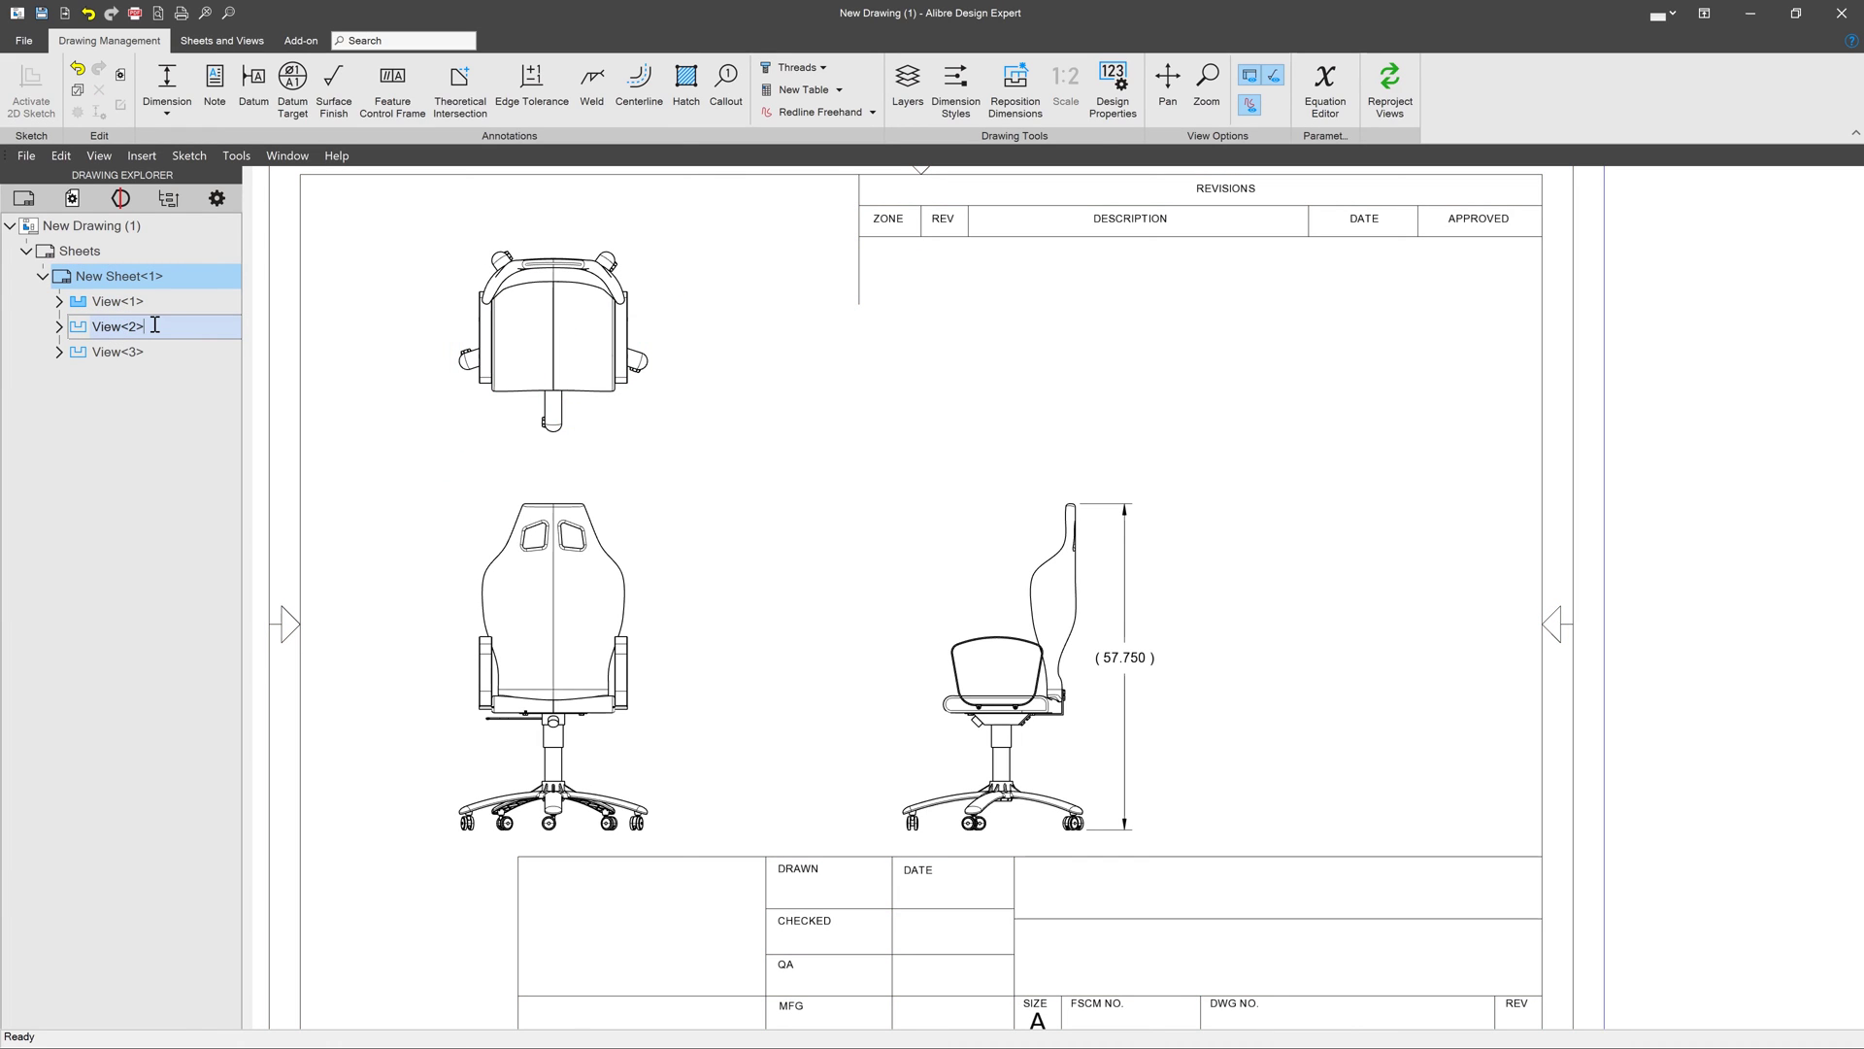
{"action": "left_click", "coordinate": [58, 326]}
{"action": "right_click", "coordinate": [125, 352]}
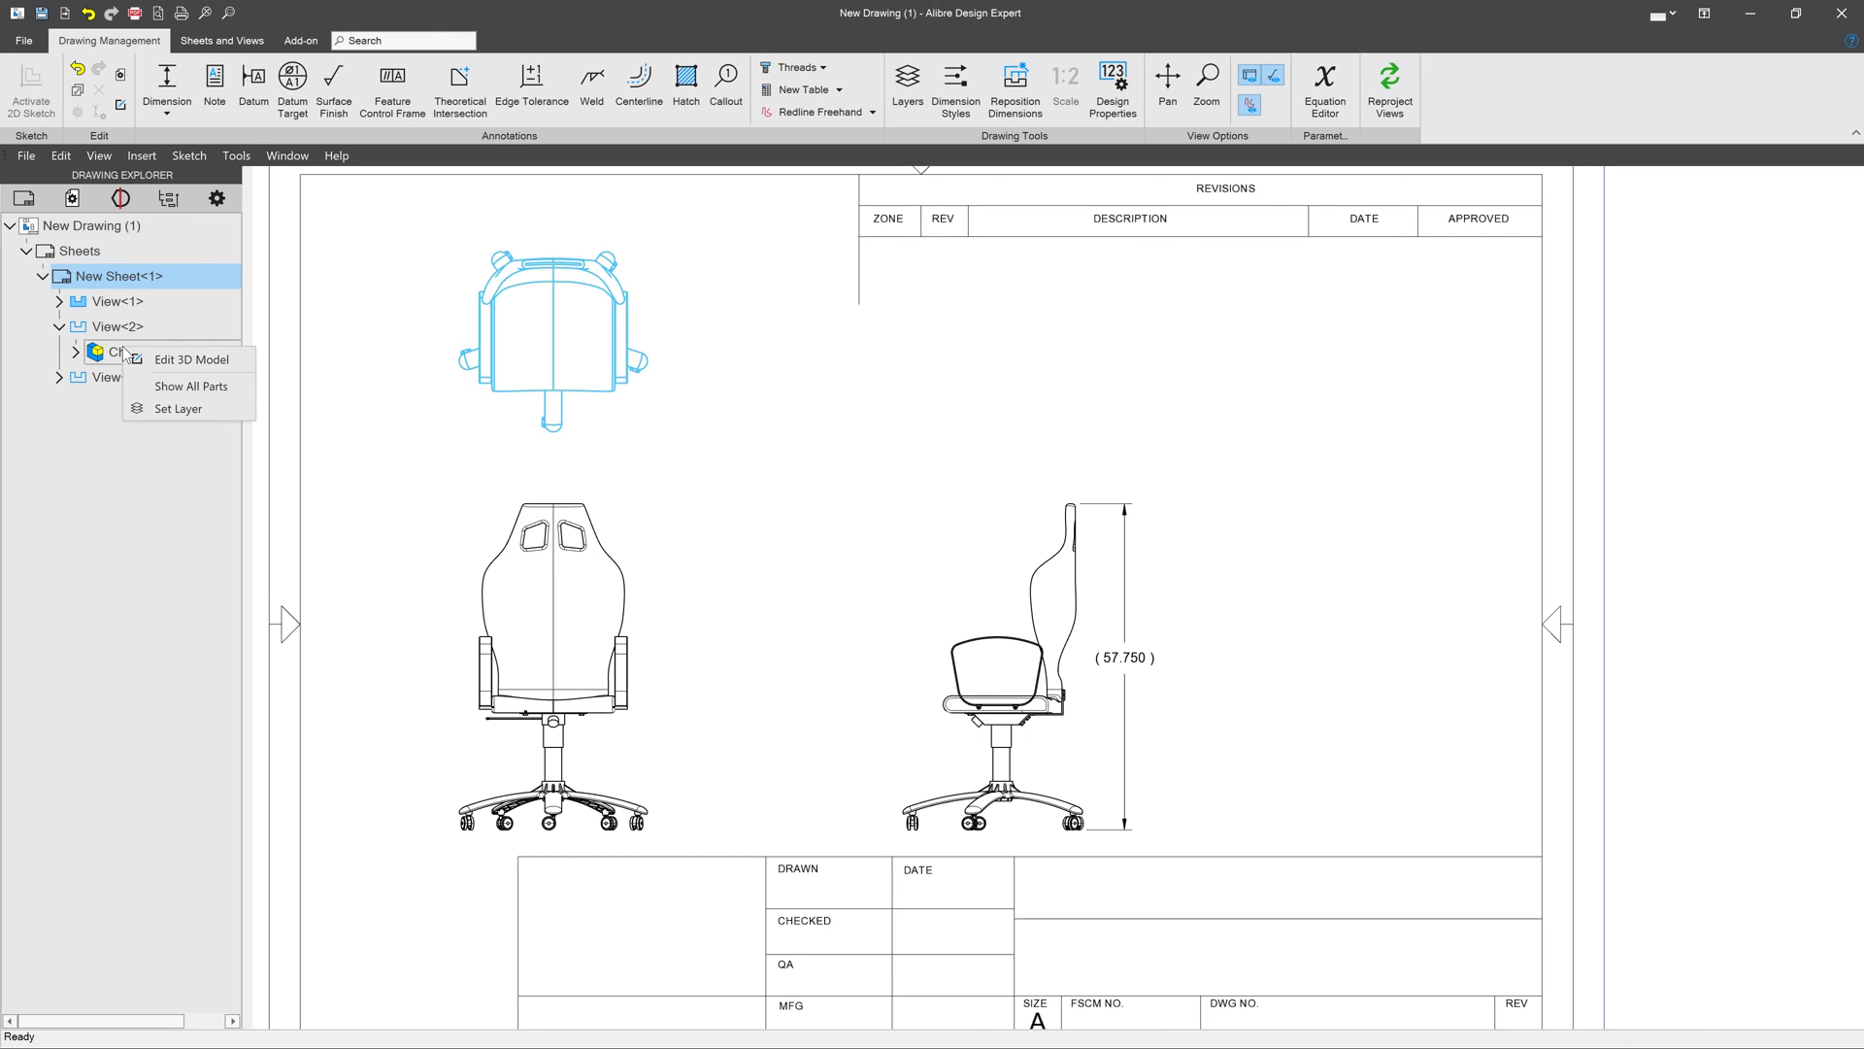
{"action": "left_click", "coordinate": [171, 409]}
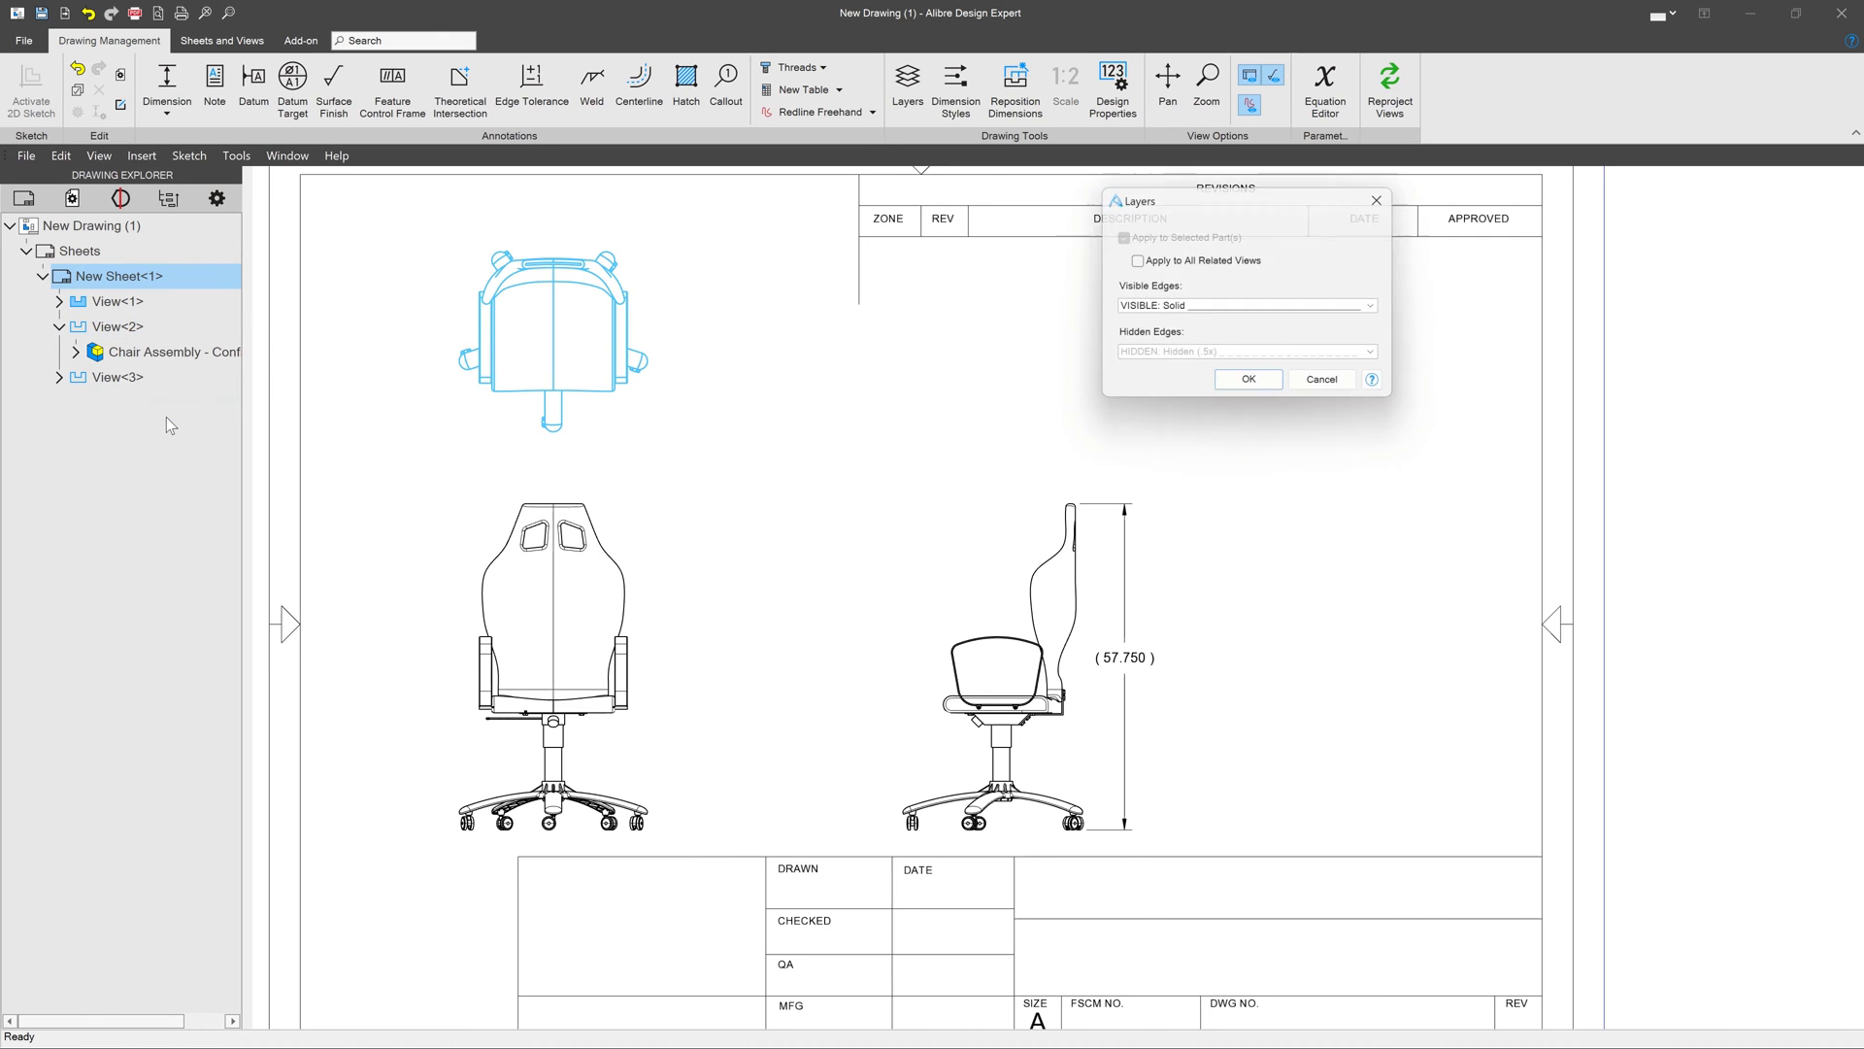
{"action": "left_click", "coordinate": [1214, 305]}
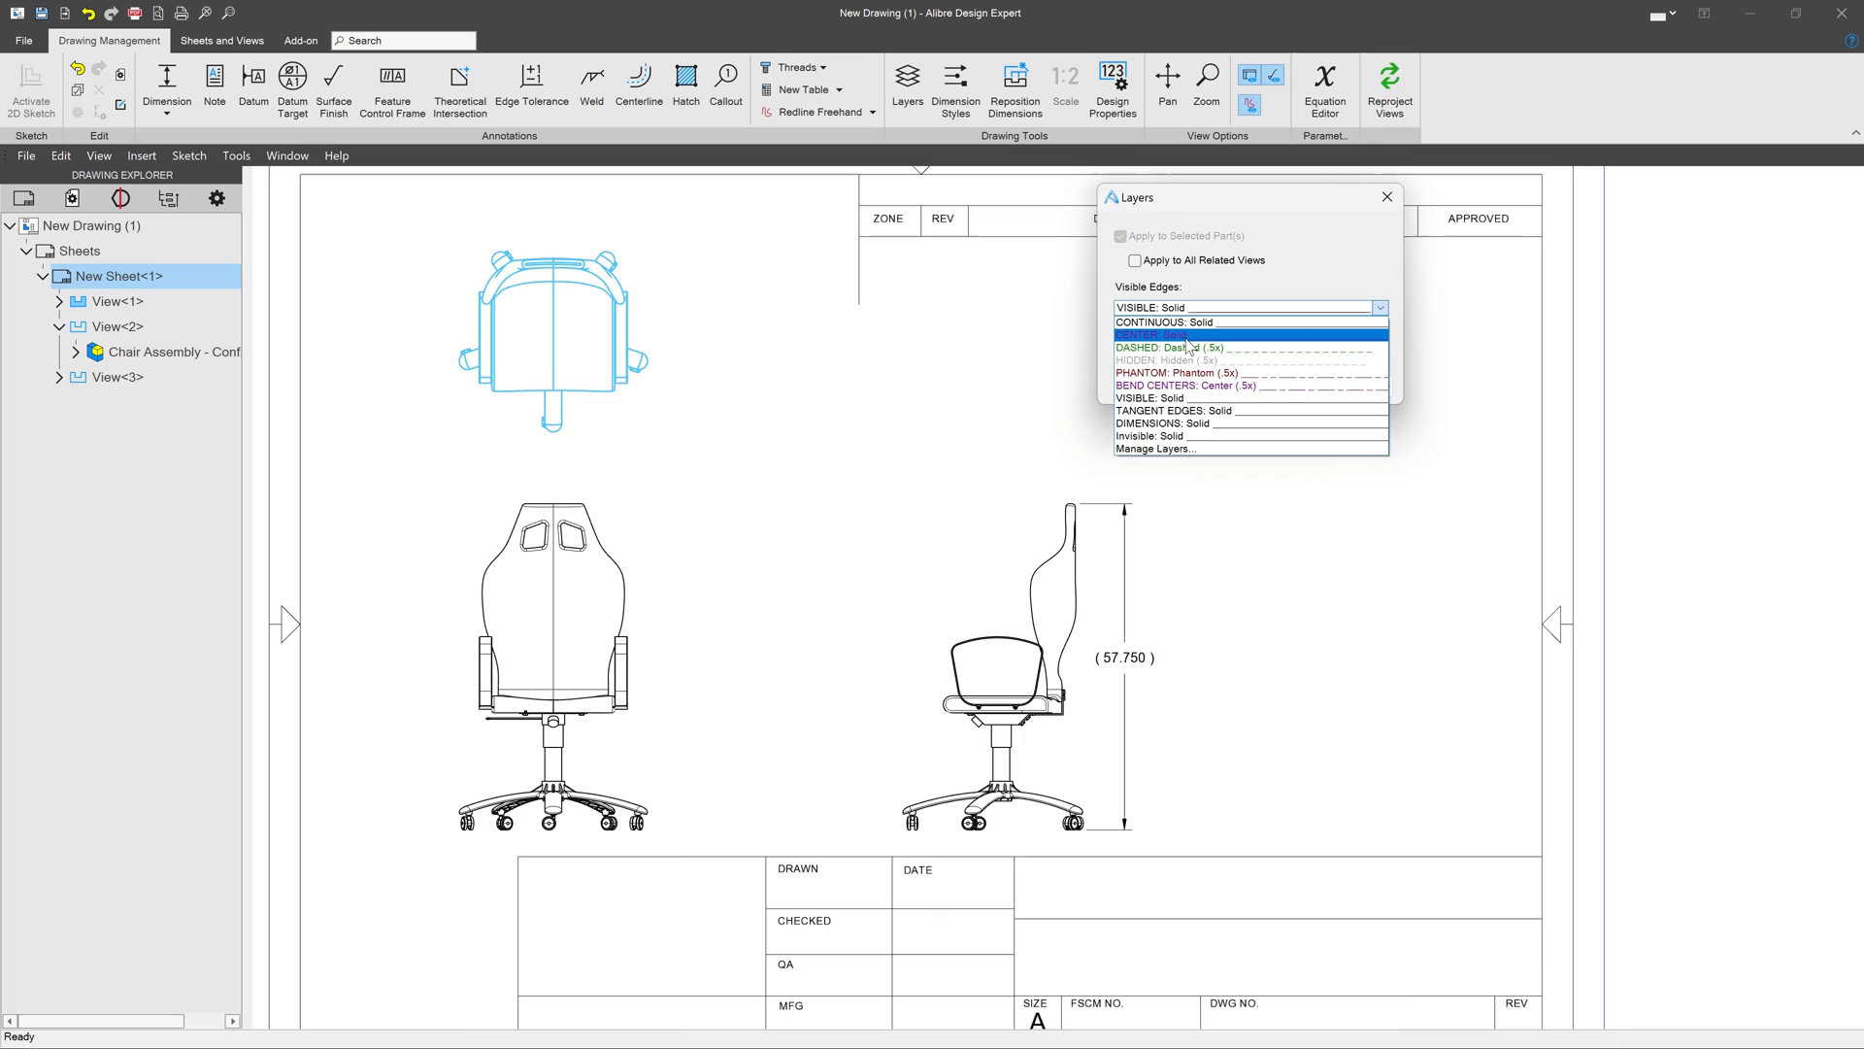
{"action": "left_click", "coordinate": [1165, 335]}
{"action": "left_click", "coordinate": [1245, 388]}
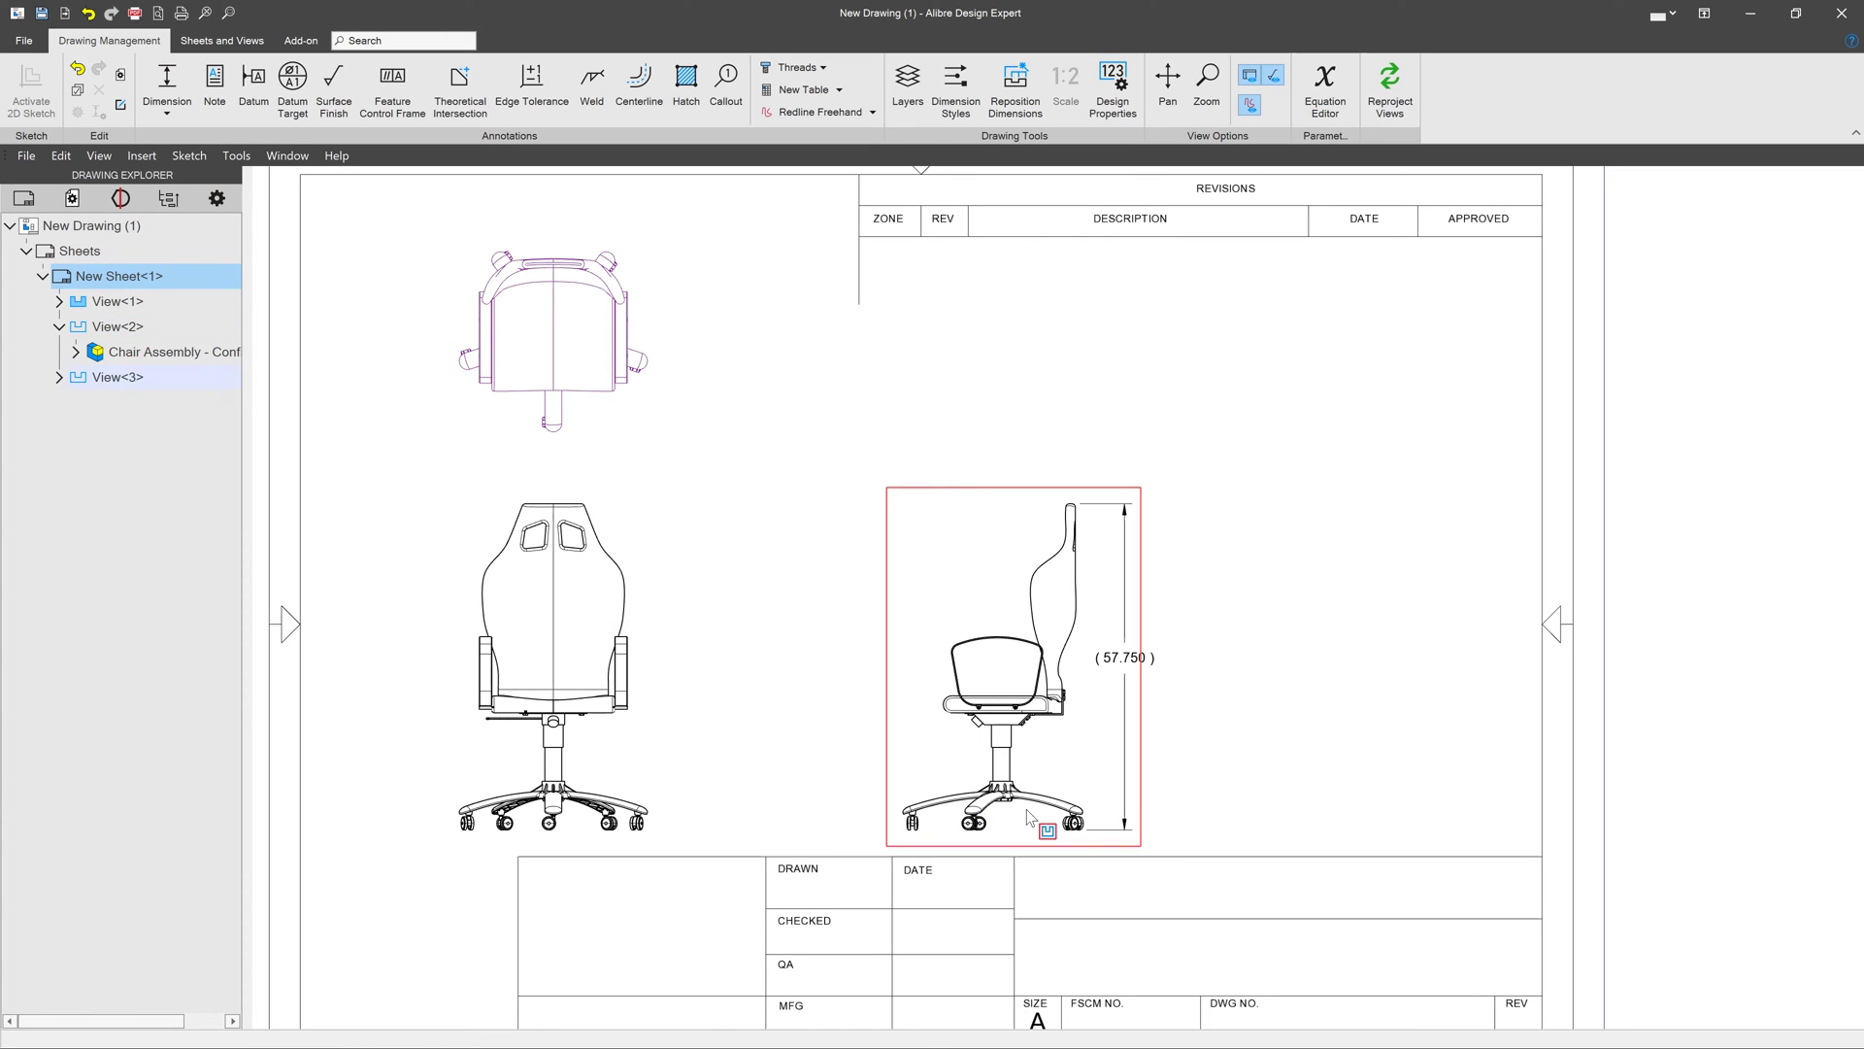
Select everything on the same layer as the overall height dimension and clear the selection
{"action": "right_click", "coordinate": [1115, 664]}
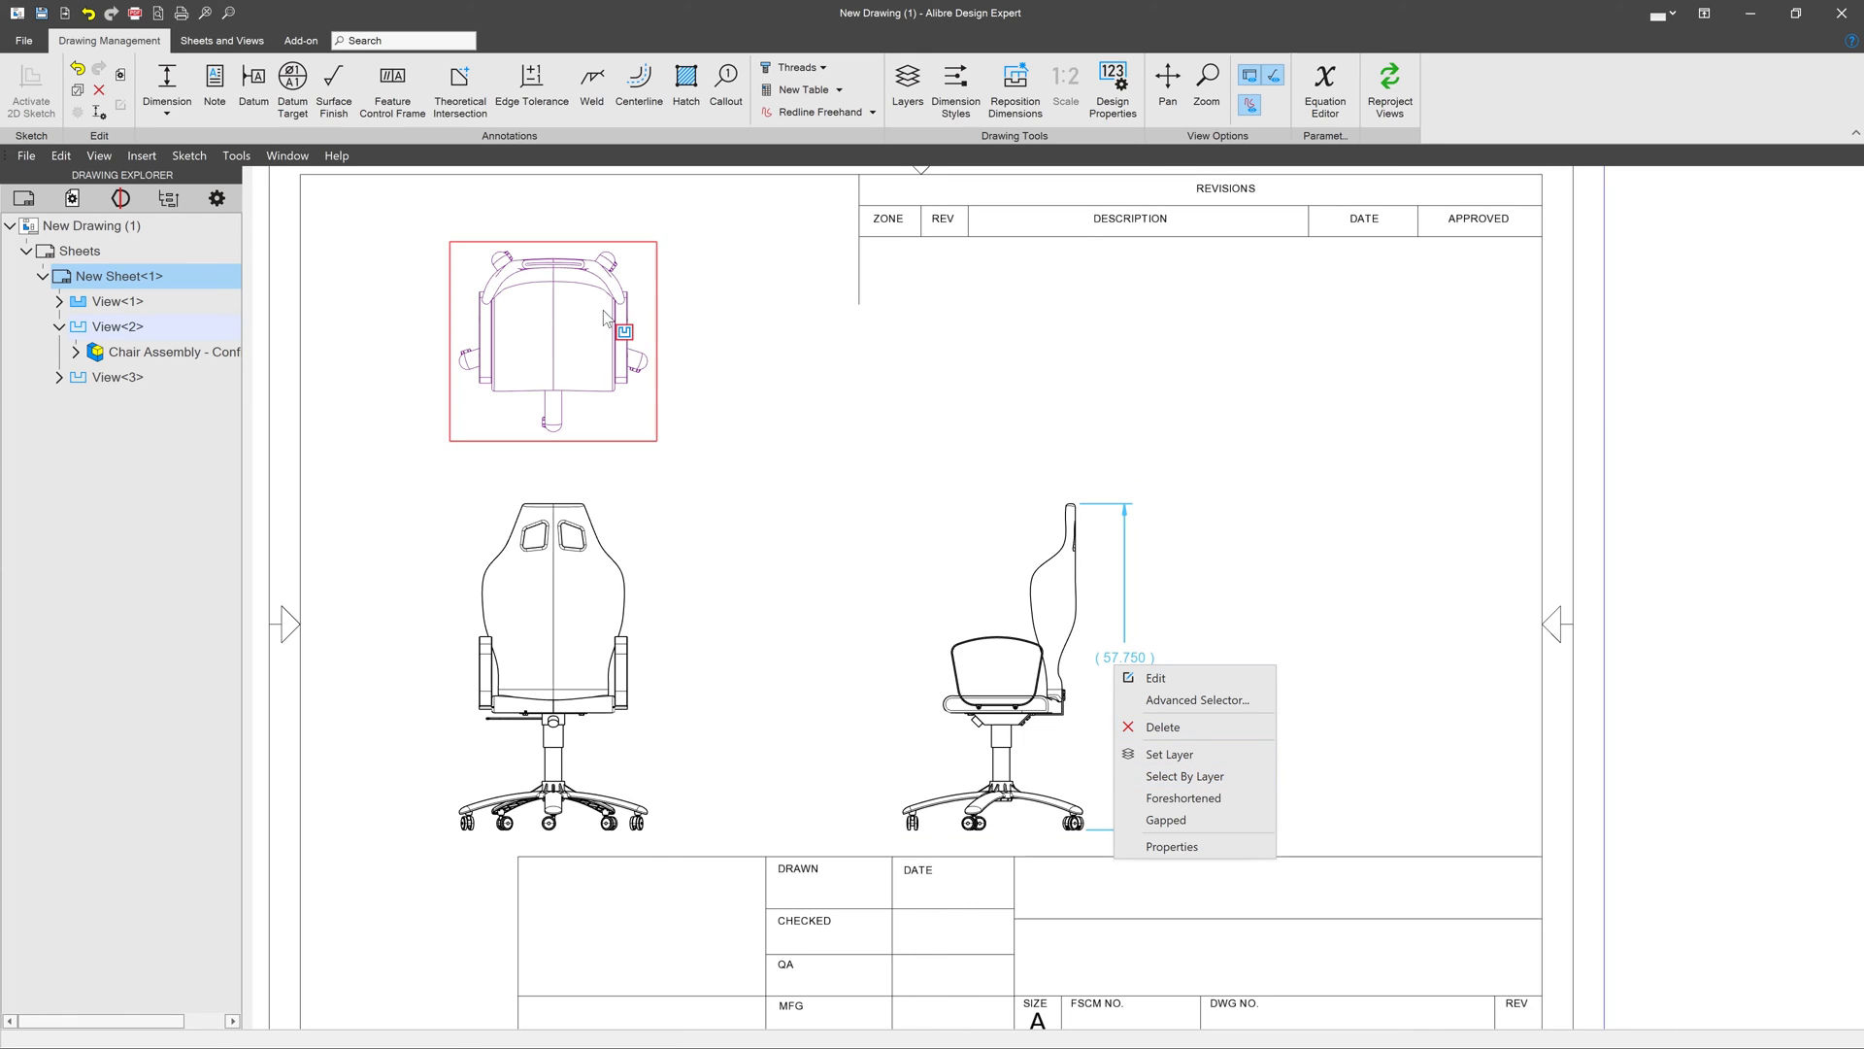
{"action": "left_click", "coordinate": [1210, 777]}
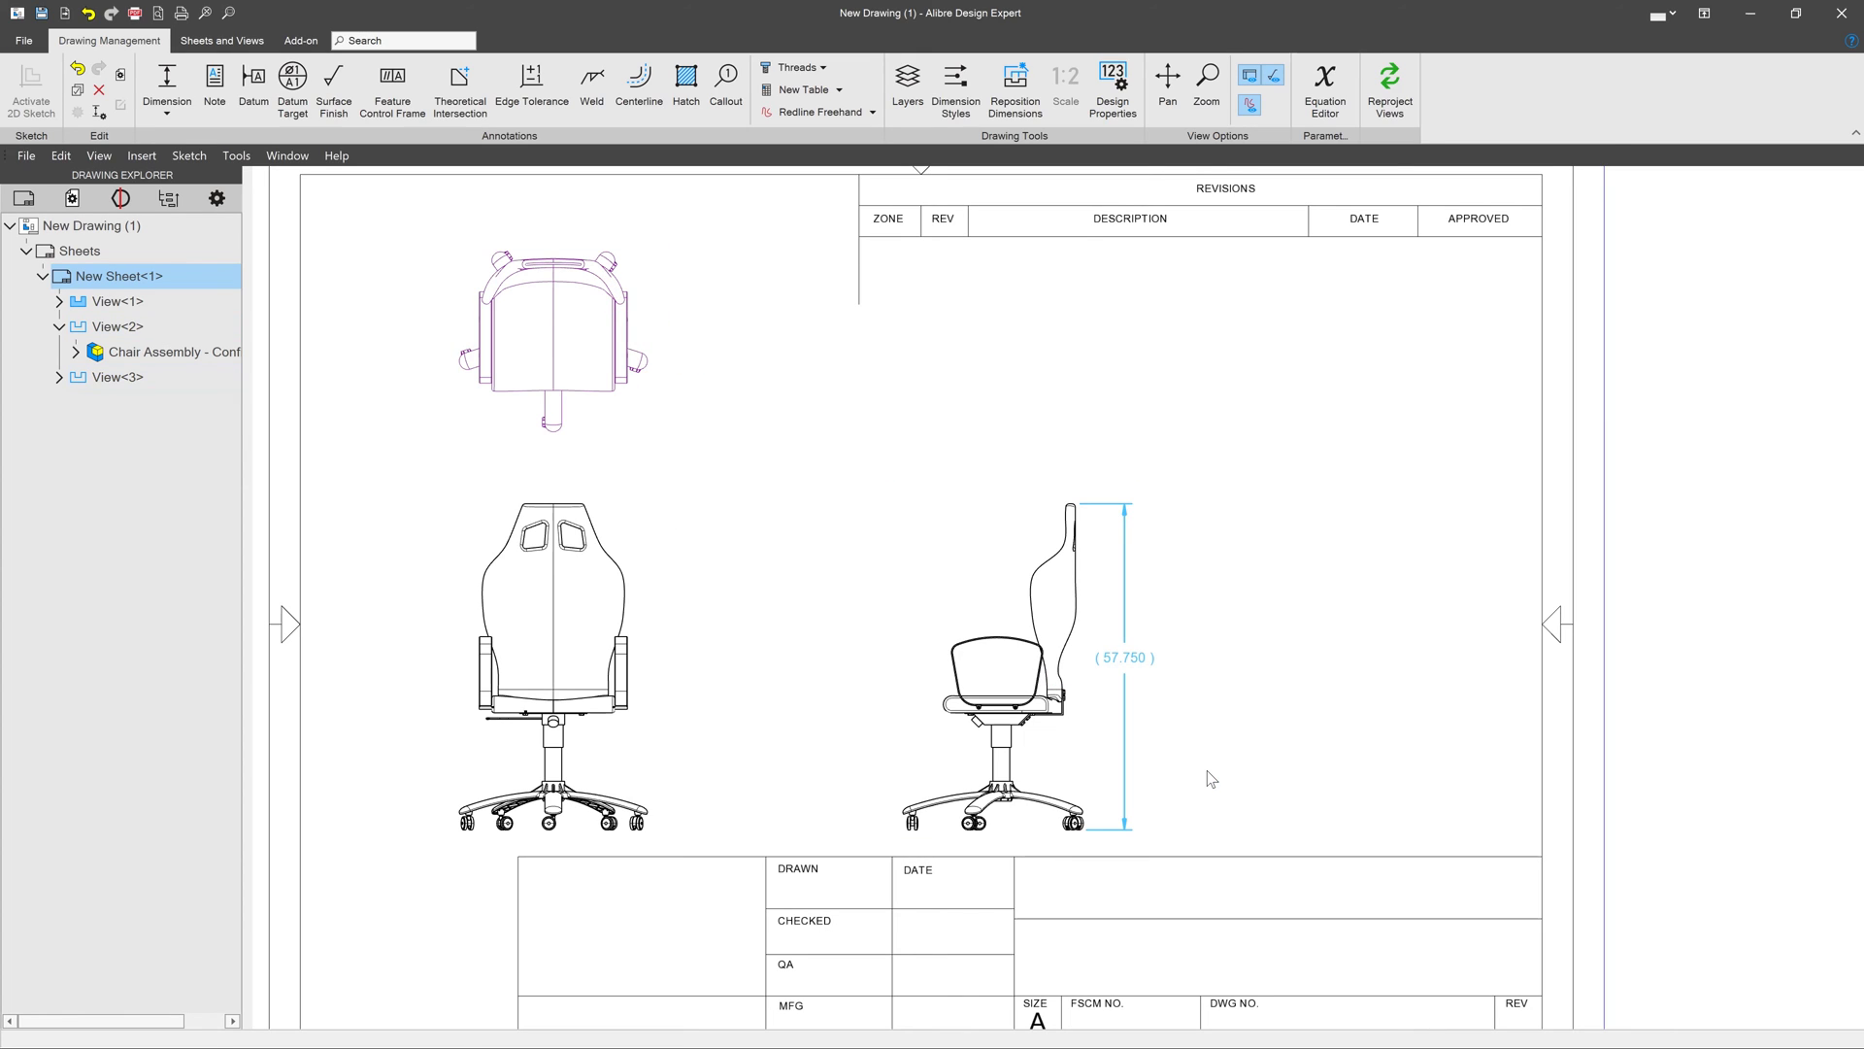
{"action": "left_click", "coordinate": [861, 559]}
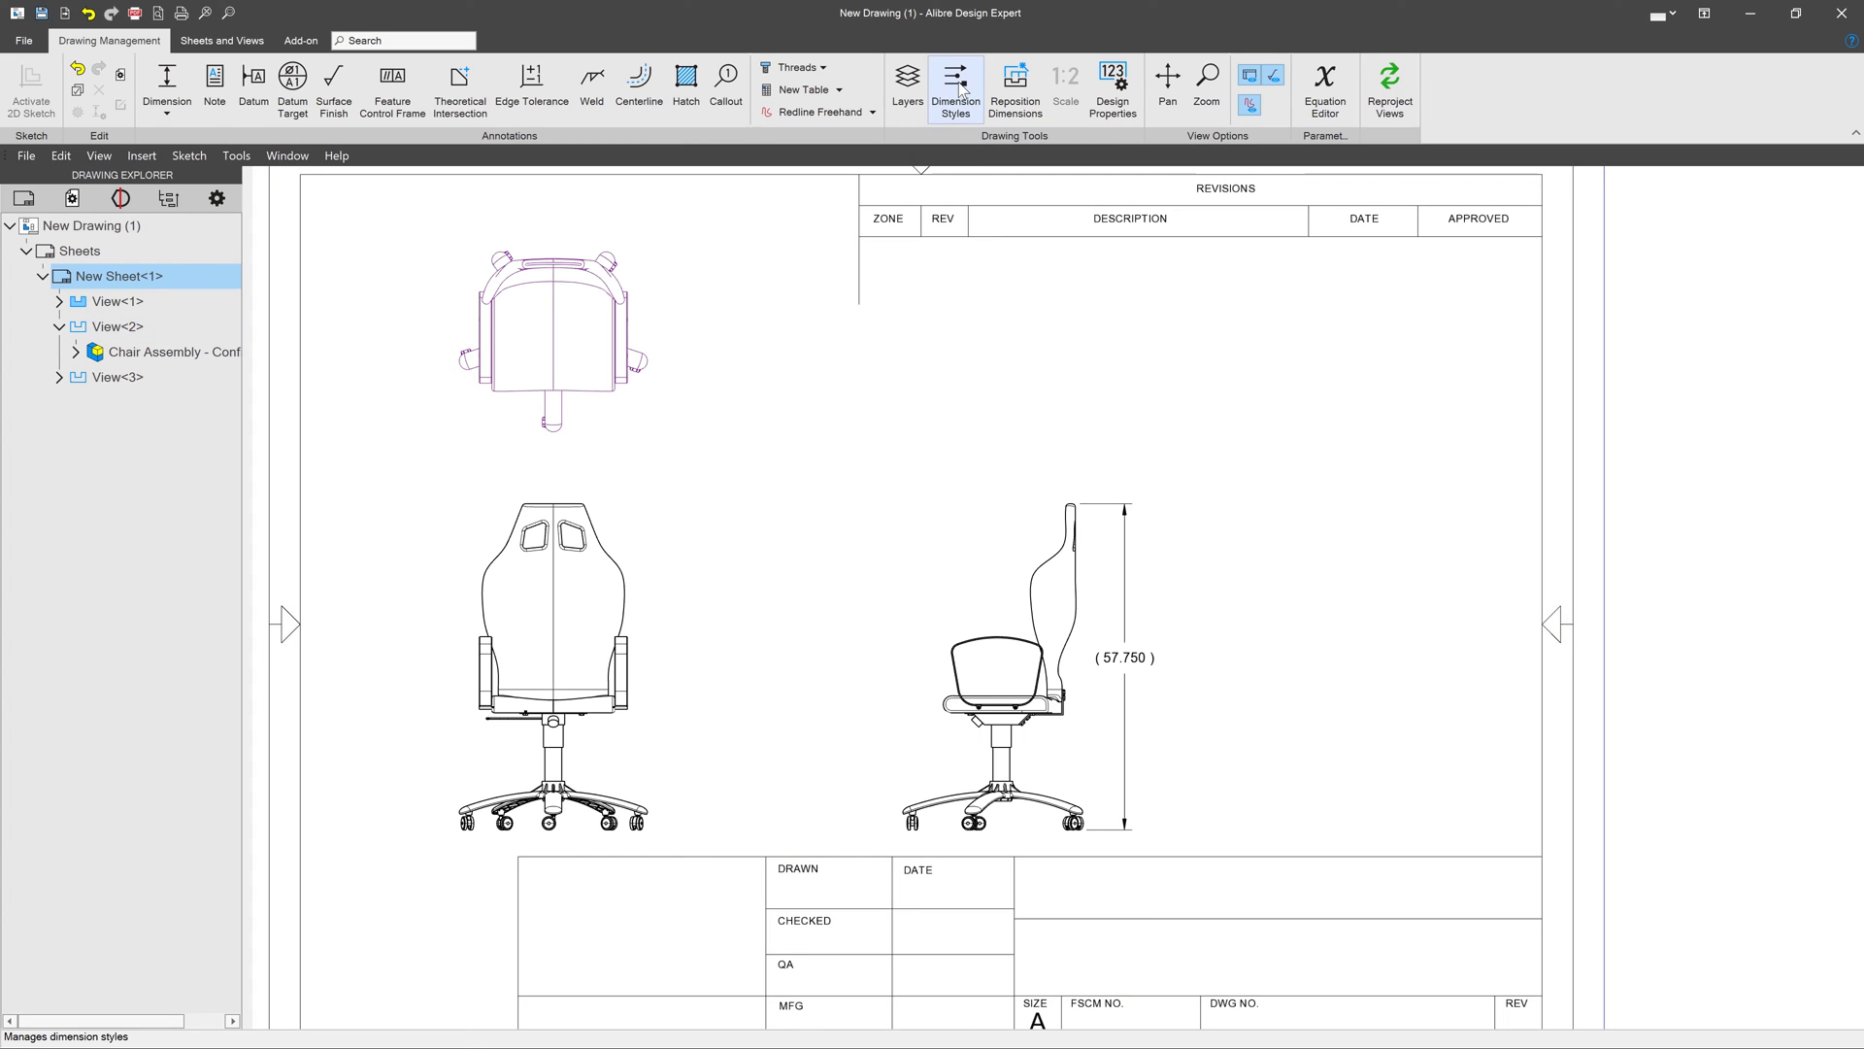
Set the CENTER layer's weight to 1.00 and its scale to 1.50, and apply the changes
{"action": "left_click", "coordinate": [906, 115]}
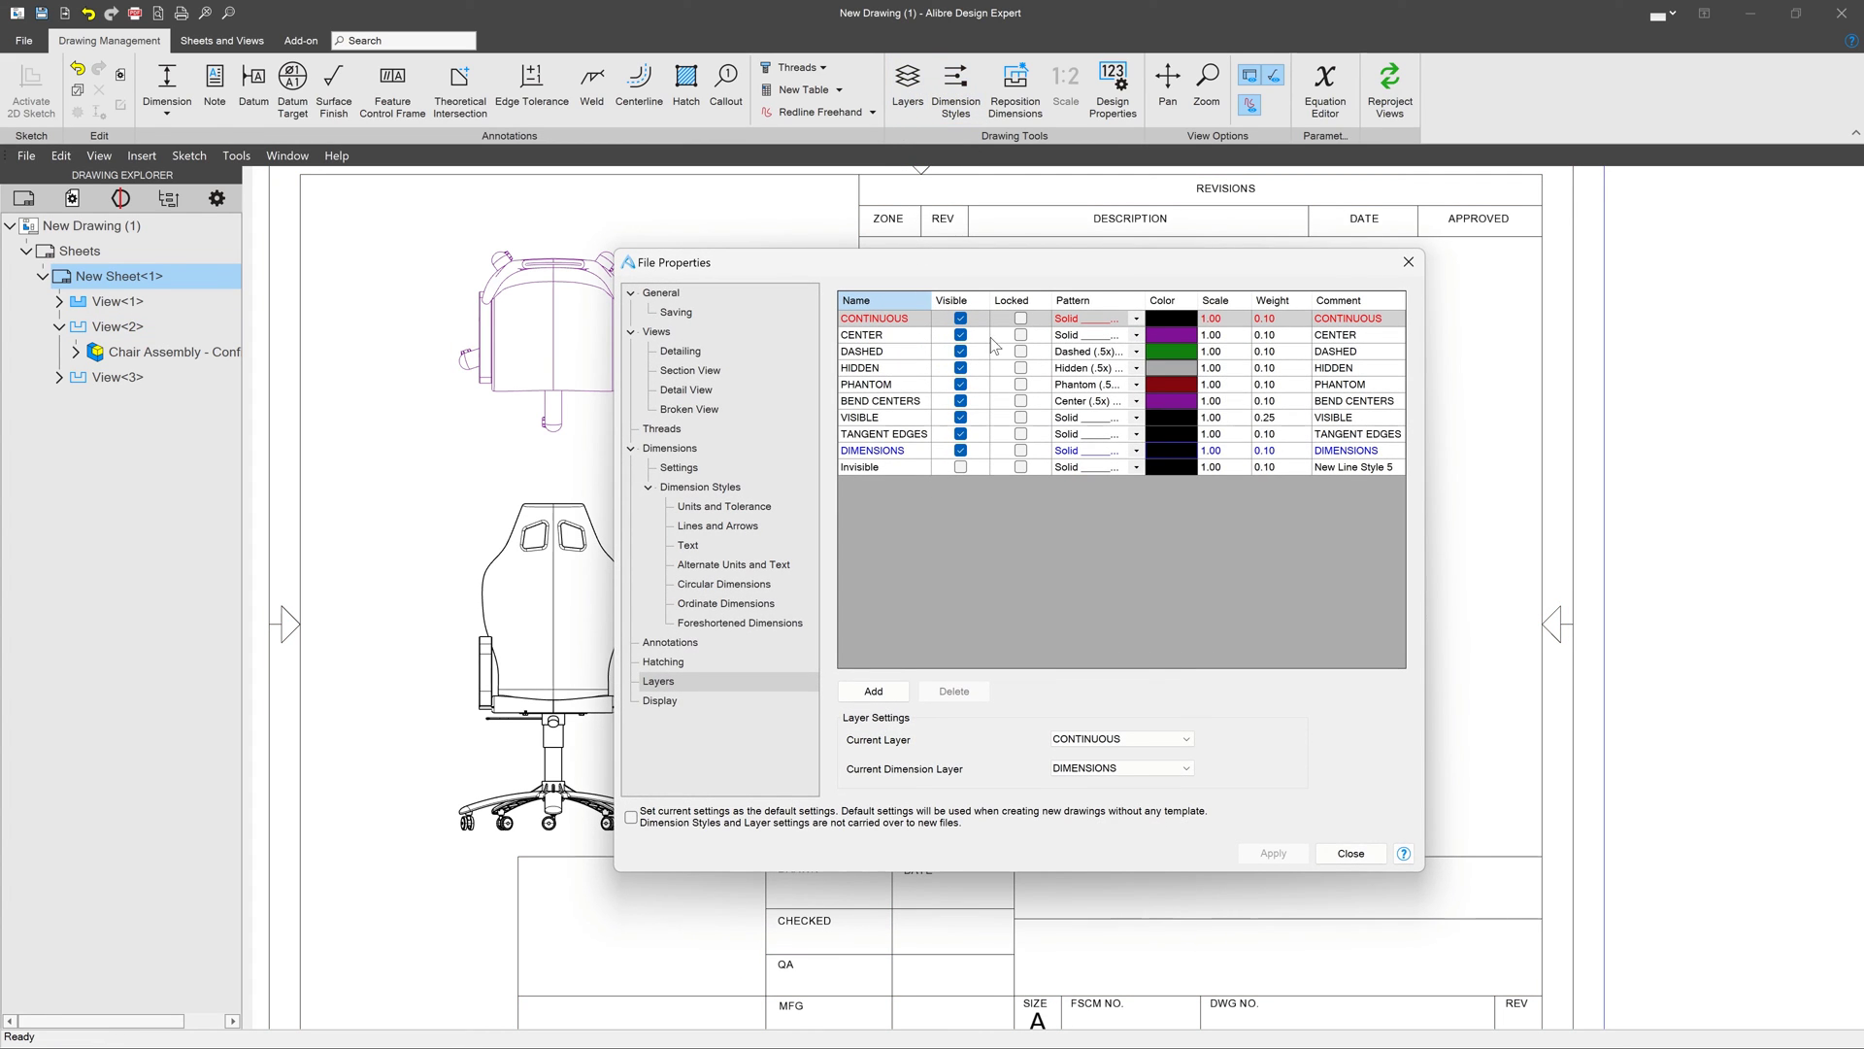
{"action": "left_click", "coordinate": [865, 337]}
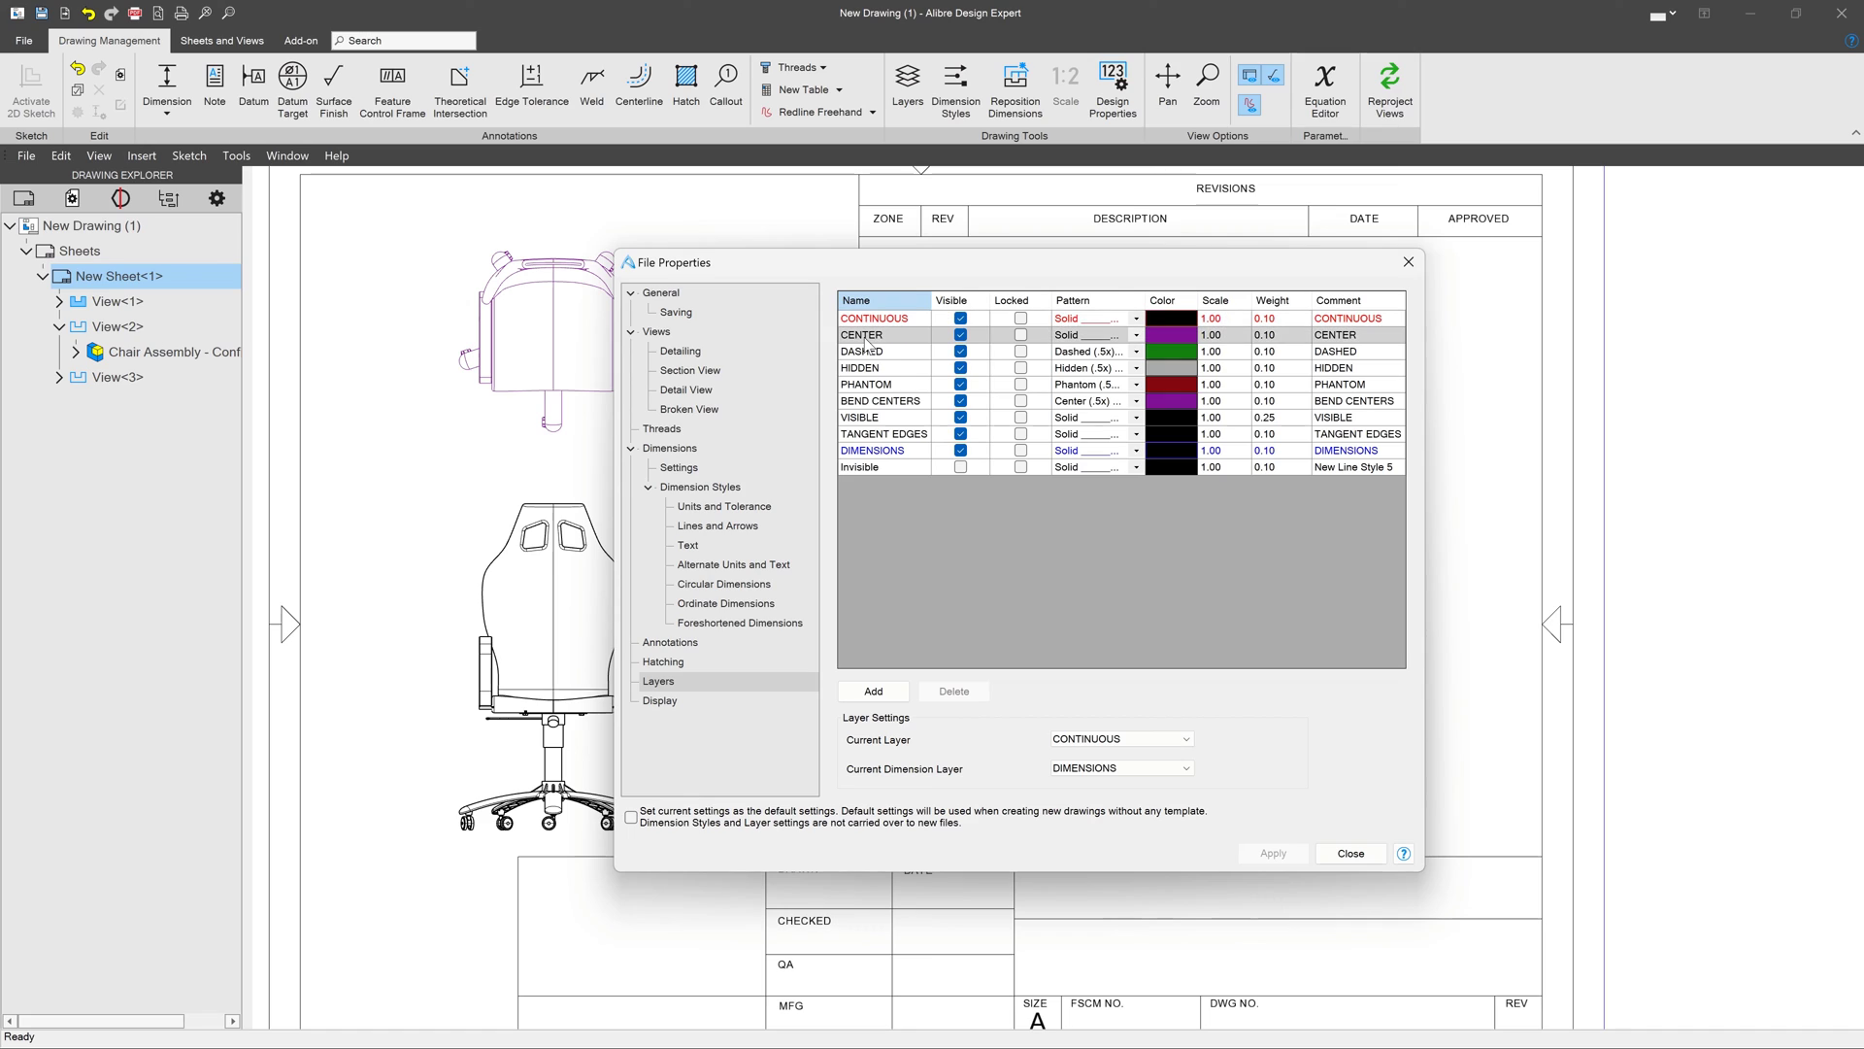
{"action": "left_click", "coordinate": [1282, 336]}
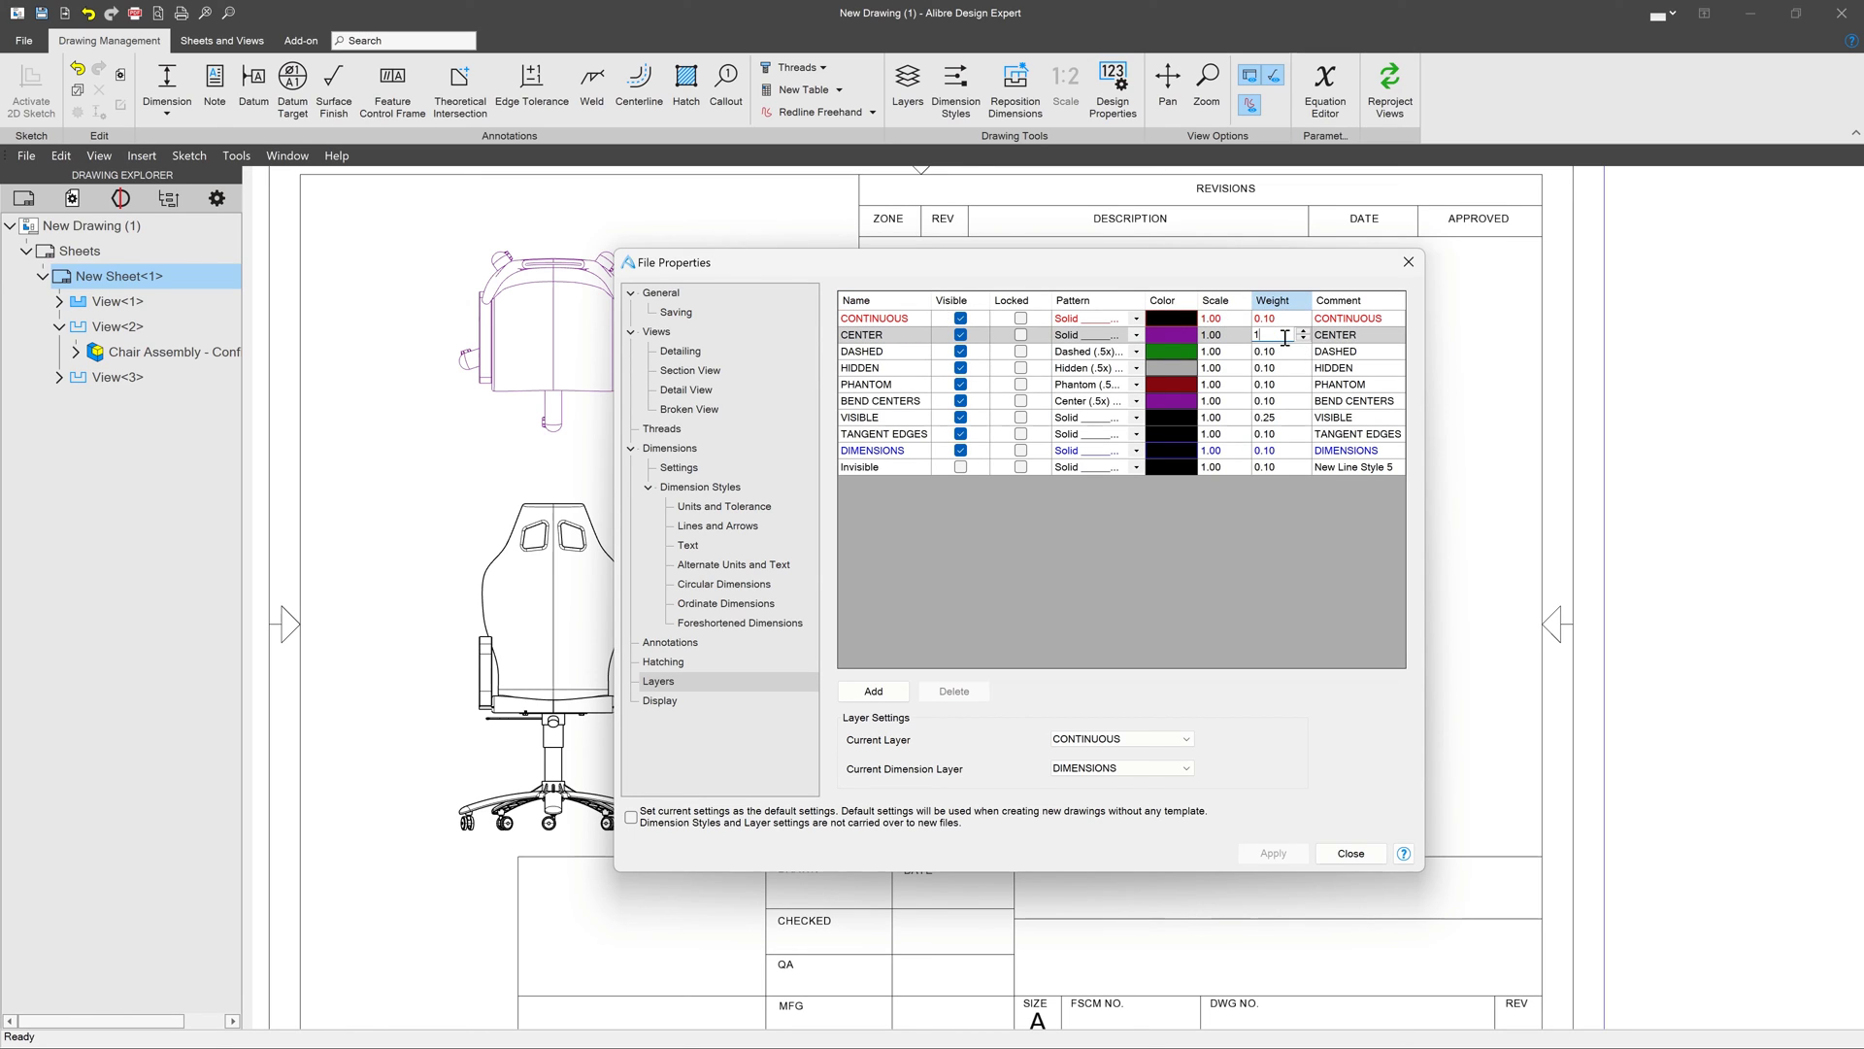
{"action": "type", "text": "1"}
{"action": "left_click", "coordinate": [1231, 336]}
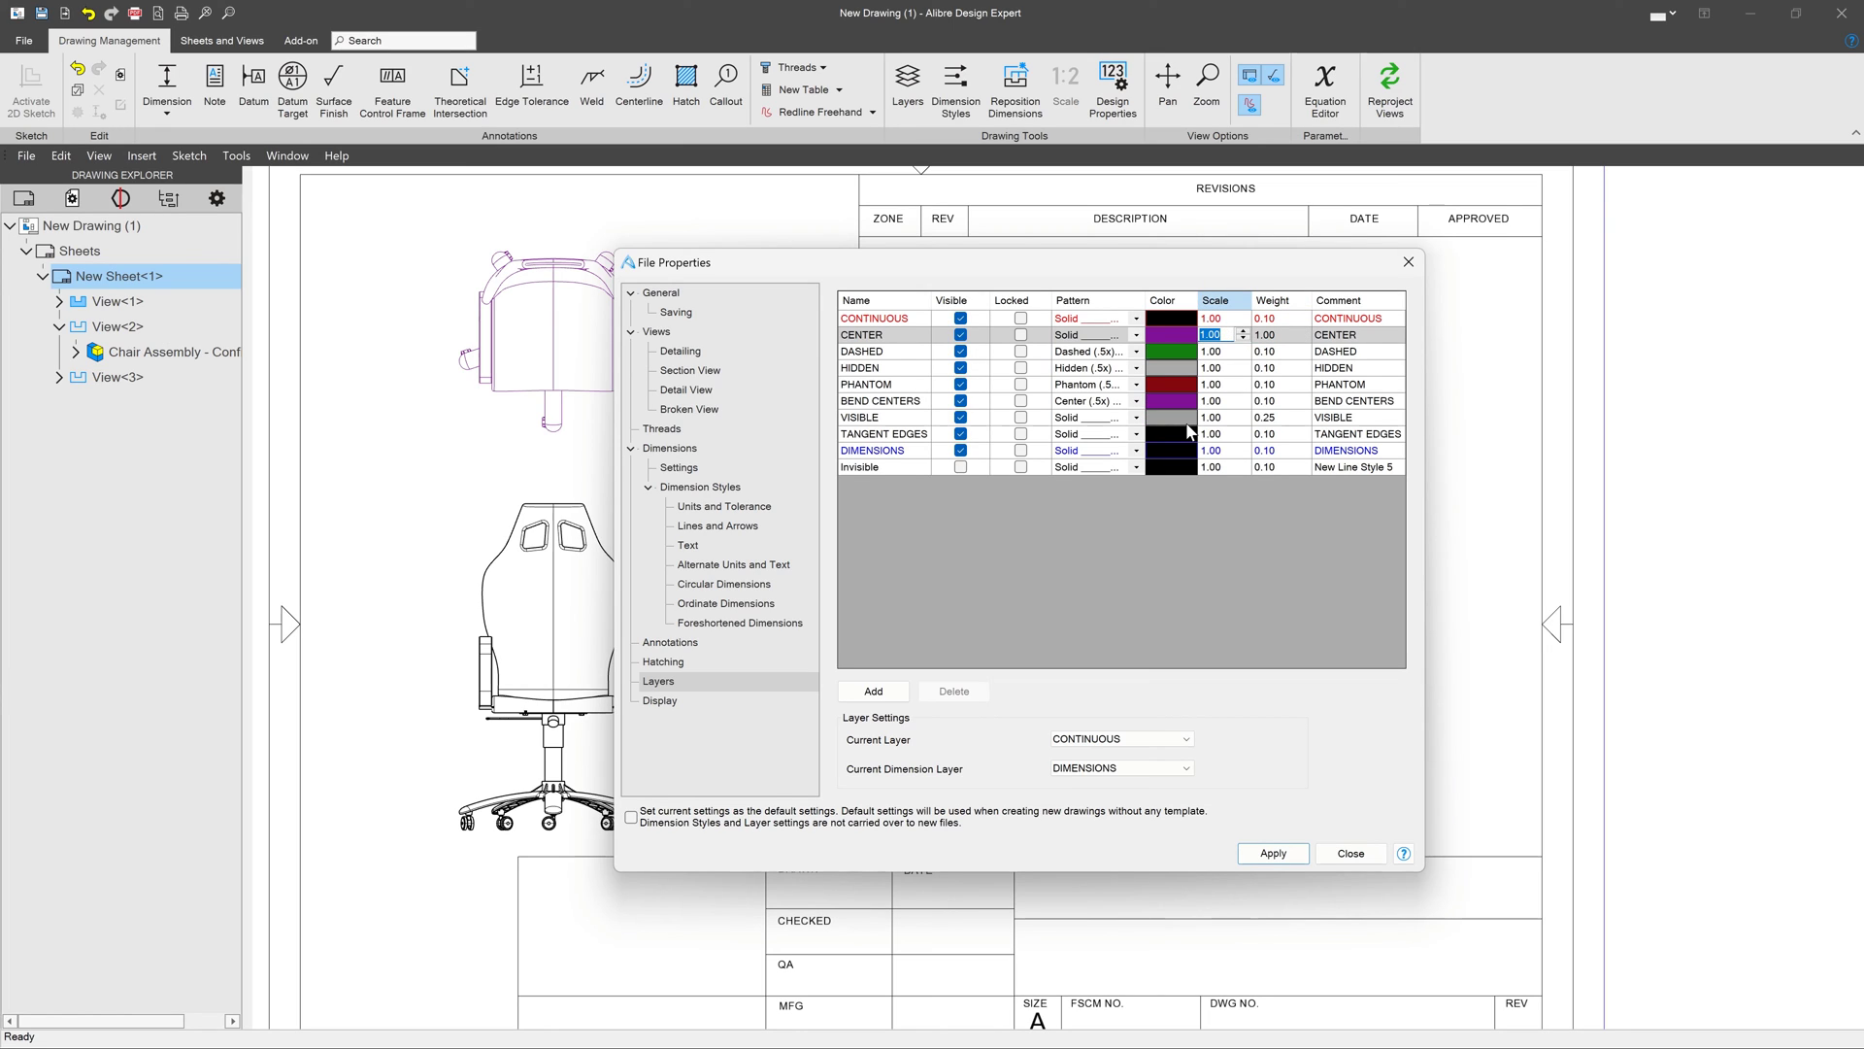
{"action": "left_click", "coordinate": [1273, 852]}
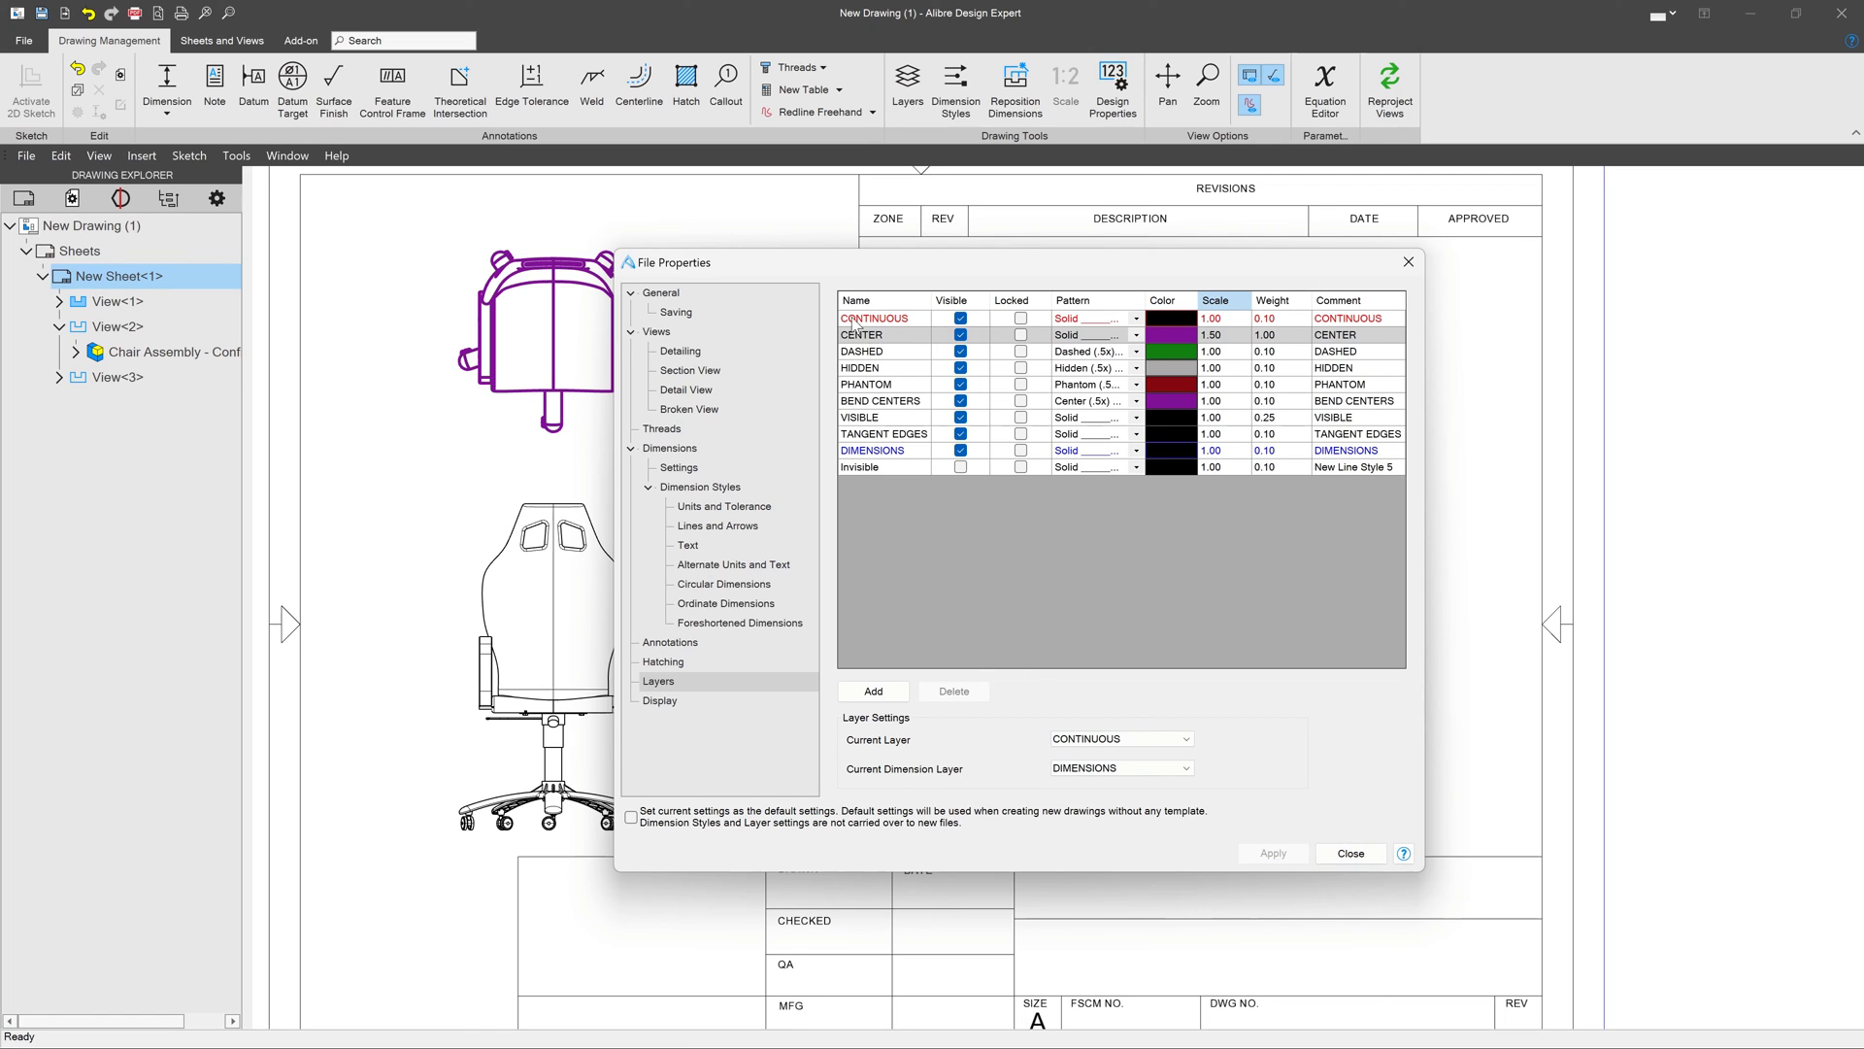
Move the layer settings dialog clear of the top view and try the Center pattern for the CENTER layer
{"action": "left_click_drag", "start_coordinate": [824, 260], "coordinate": [1103, 272]}
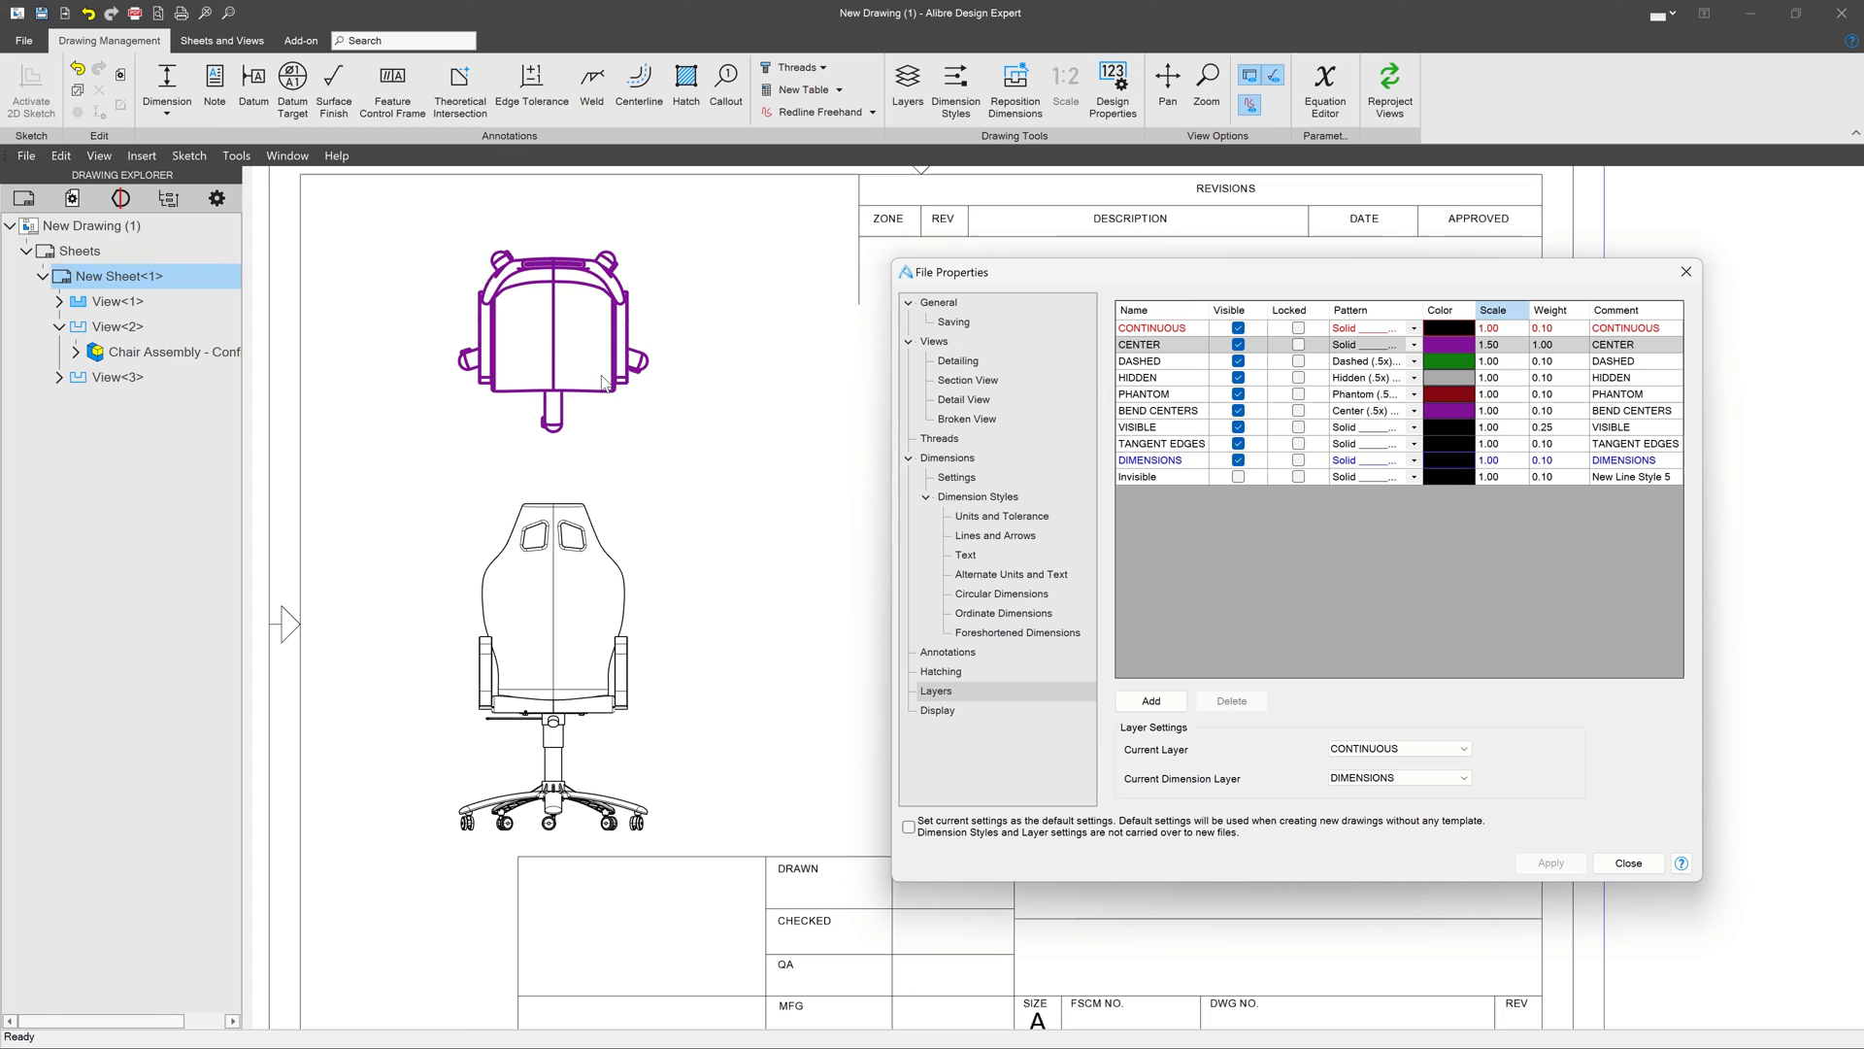
{"action": "left_click", "coordinate": [1413, 345]}
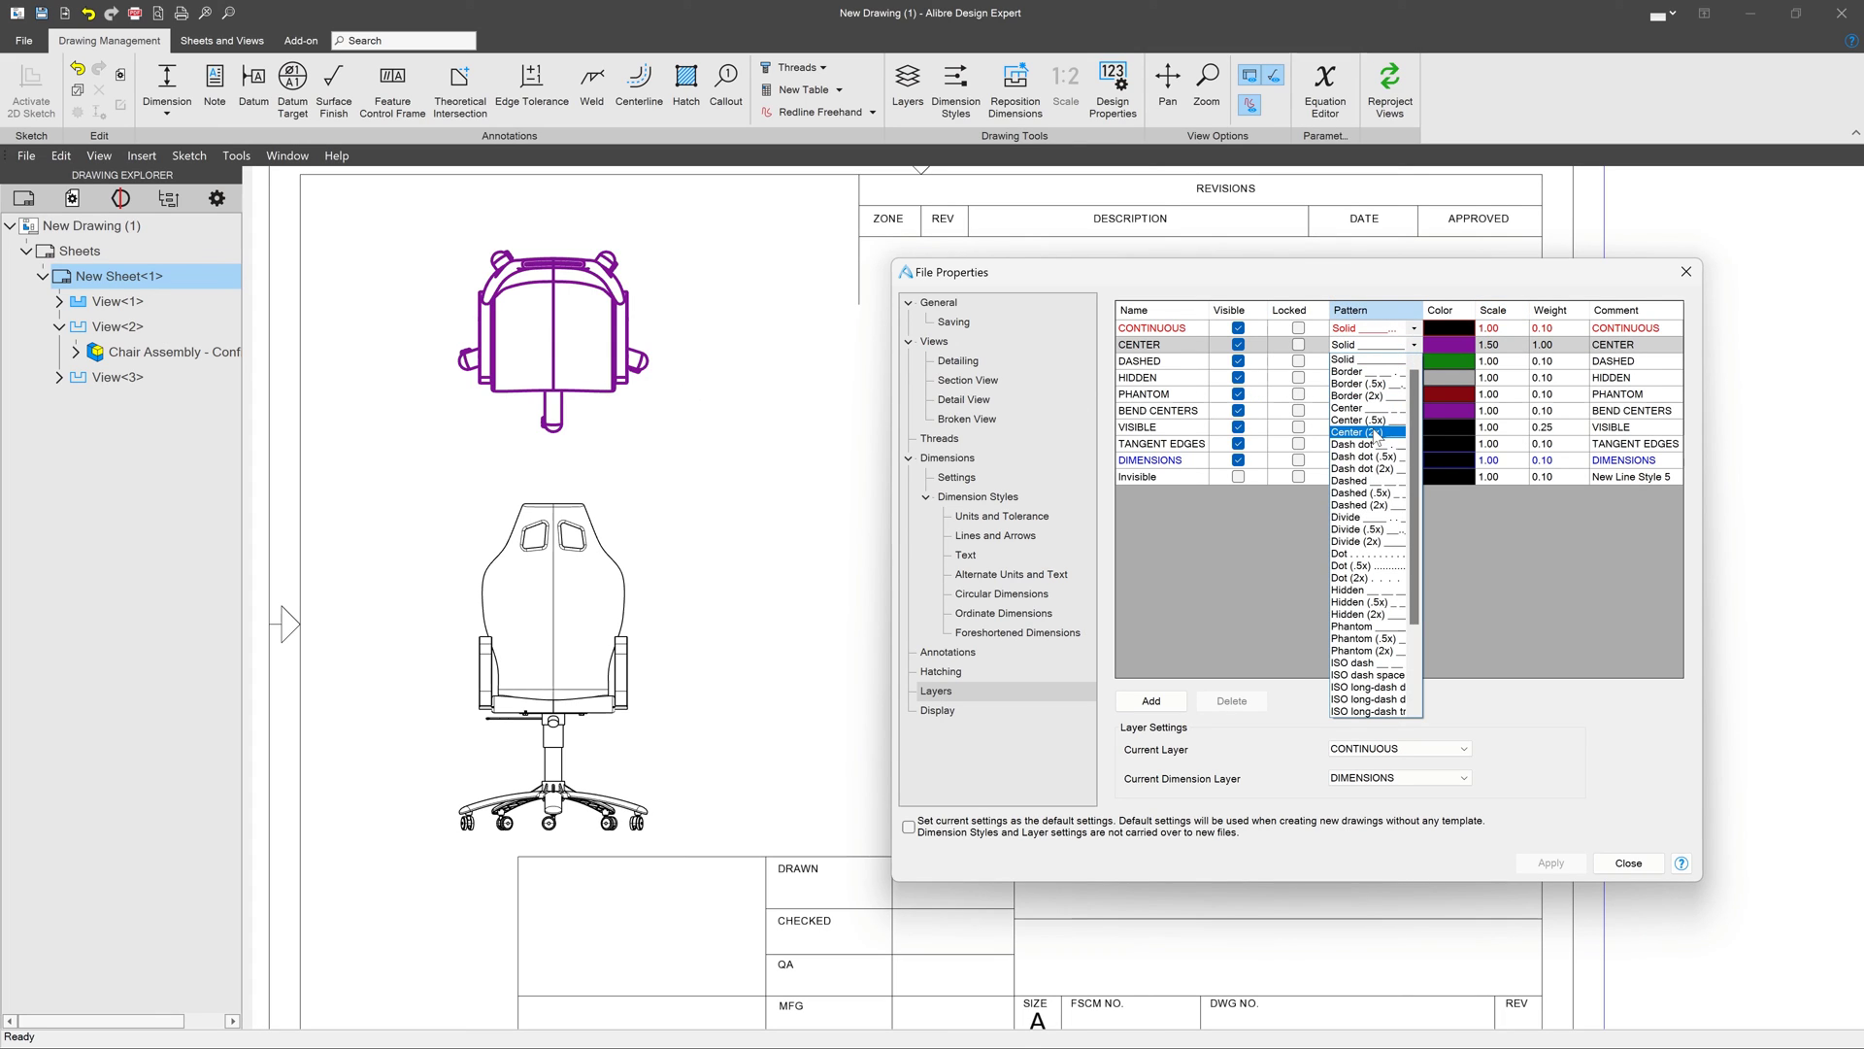
{"action": "left_click", "coordinate": [1365, 408]}
{"action": "left_click", "coordinate": [581, 392]}
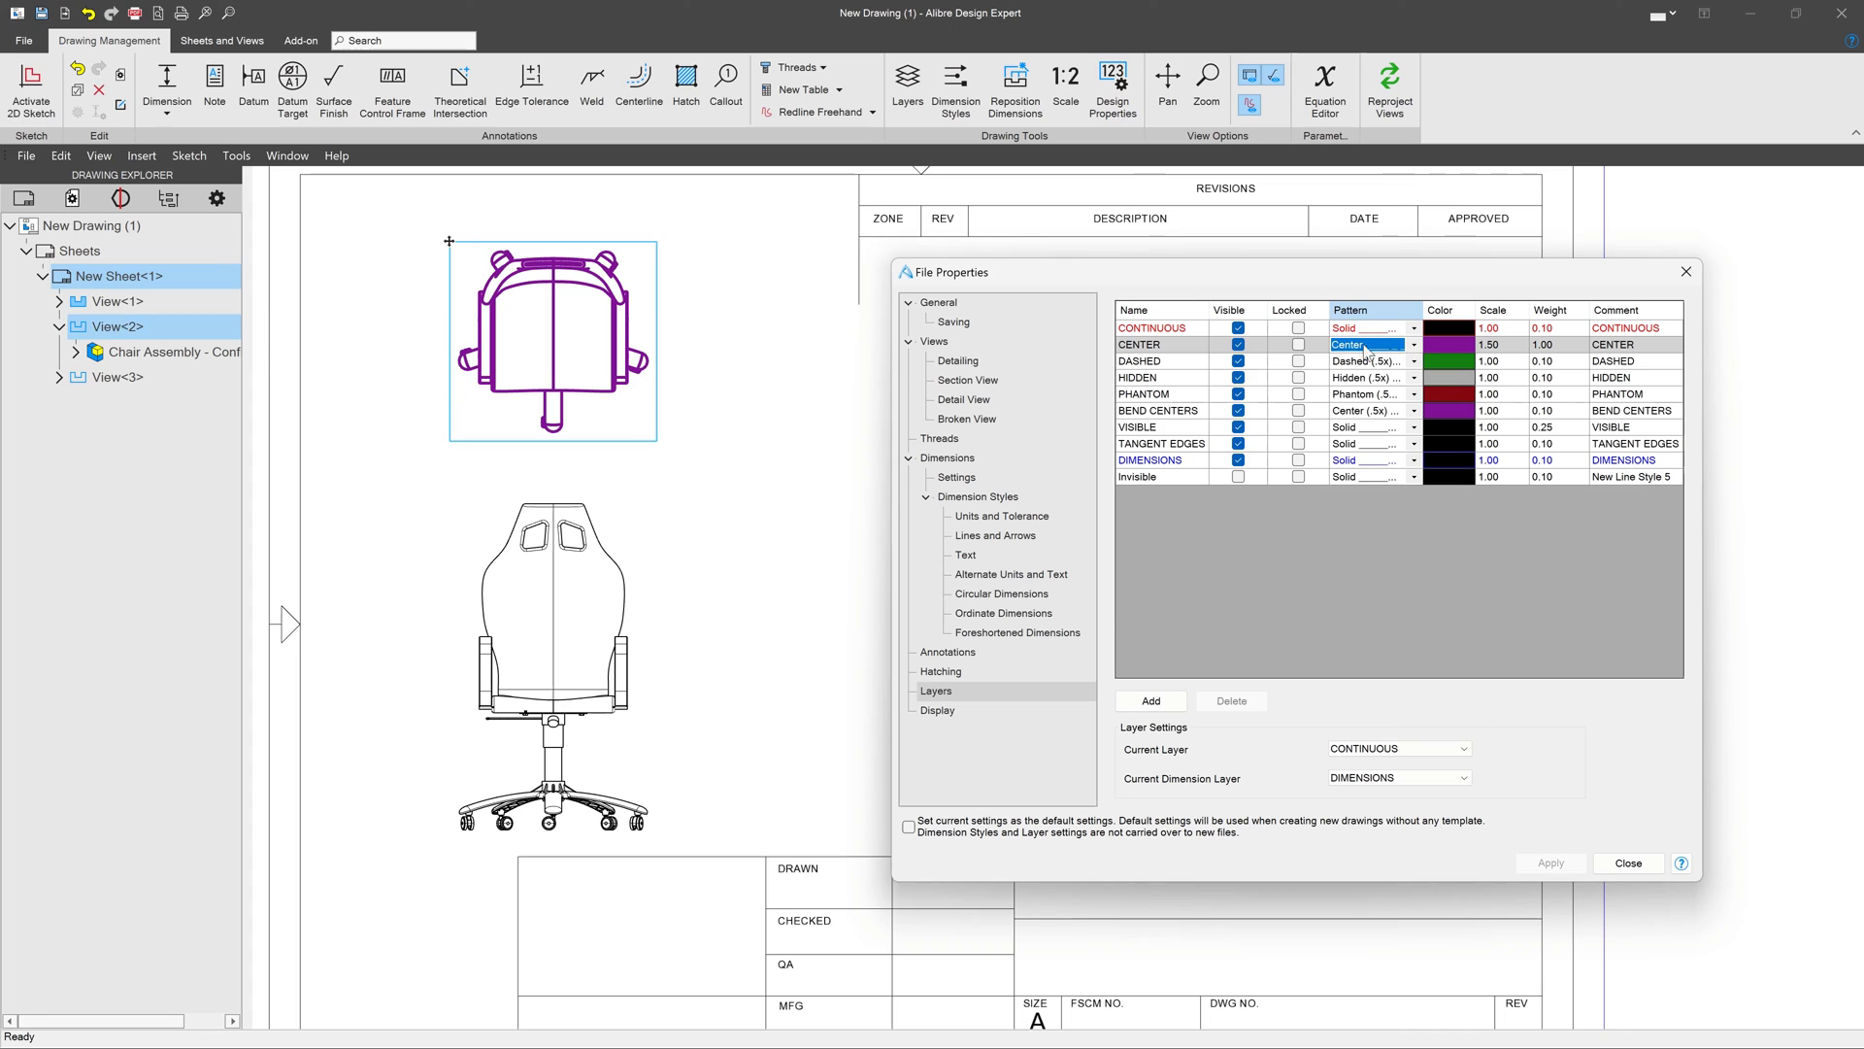
Set the CENTER layer's line pattern to Dot, apply it and close the layer settings
{"action": "left_click", "coordinate": [1413, 346]}
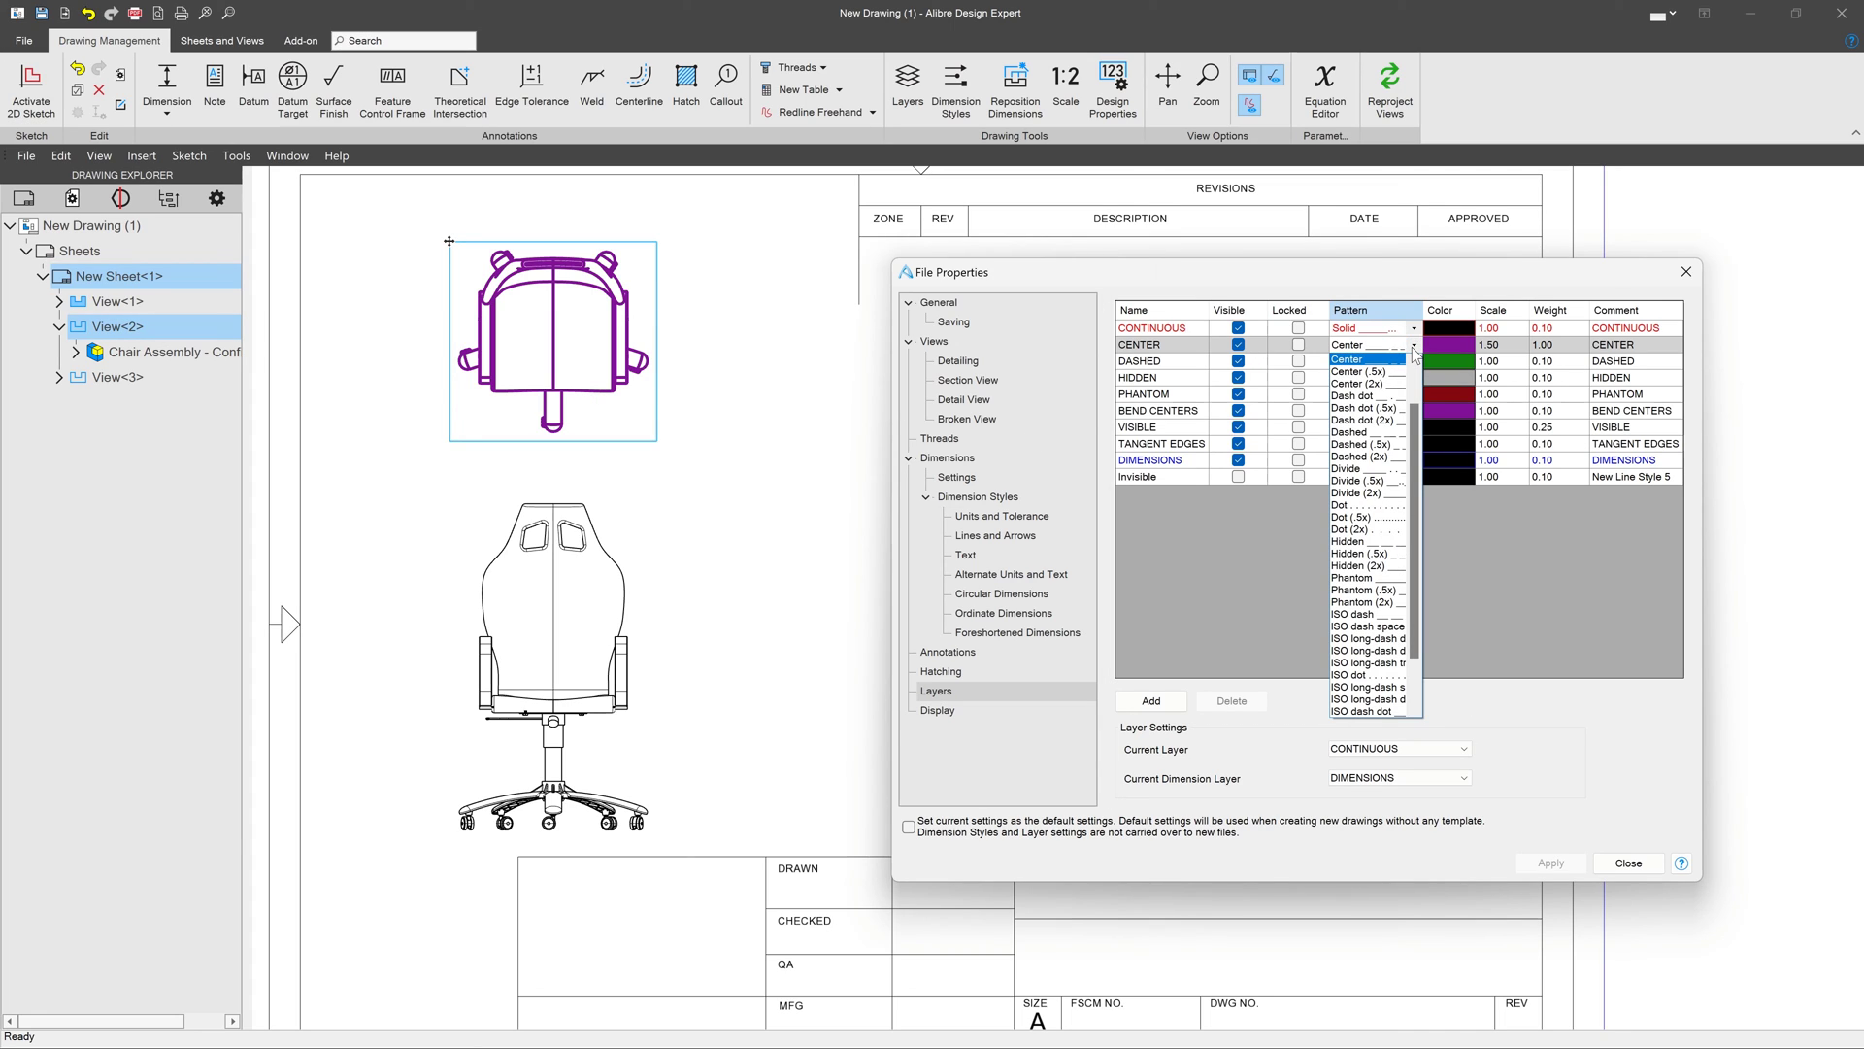
{"action": "left_click", "coordinate": [1352, 505]}
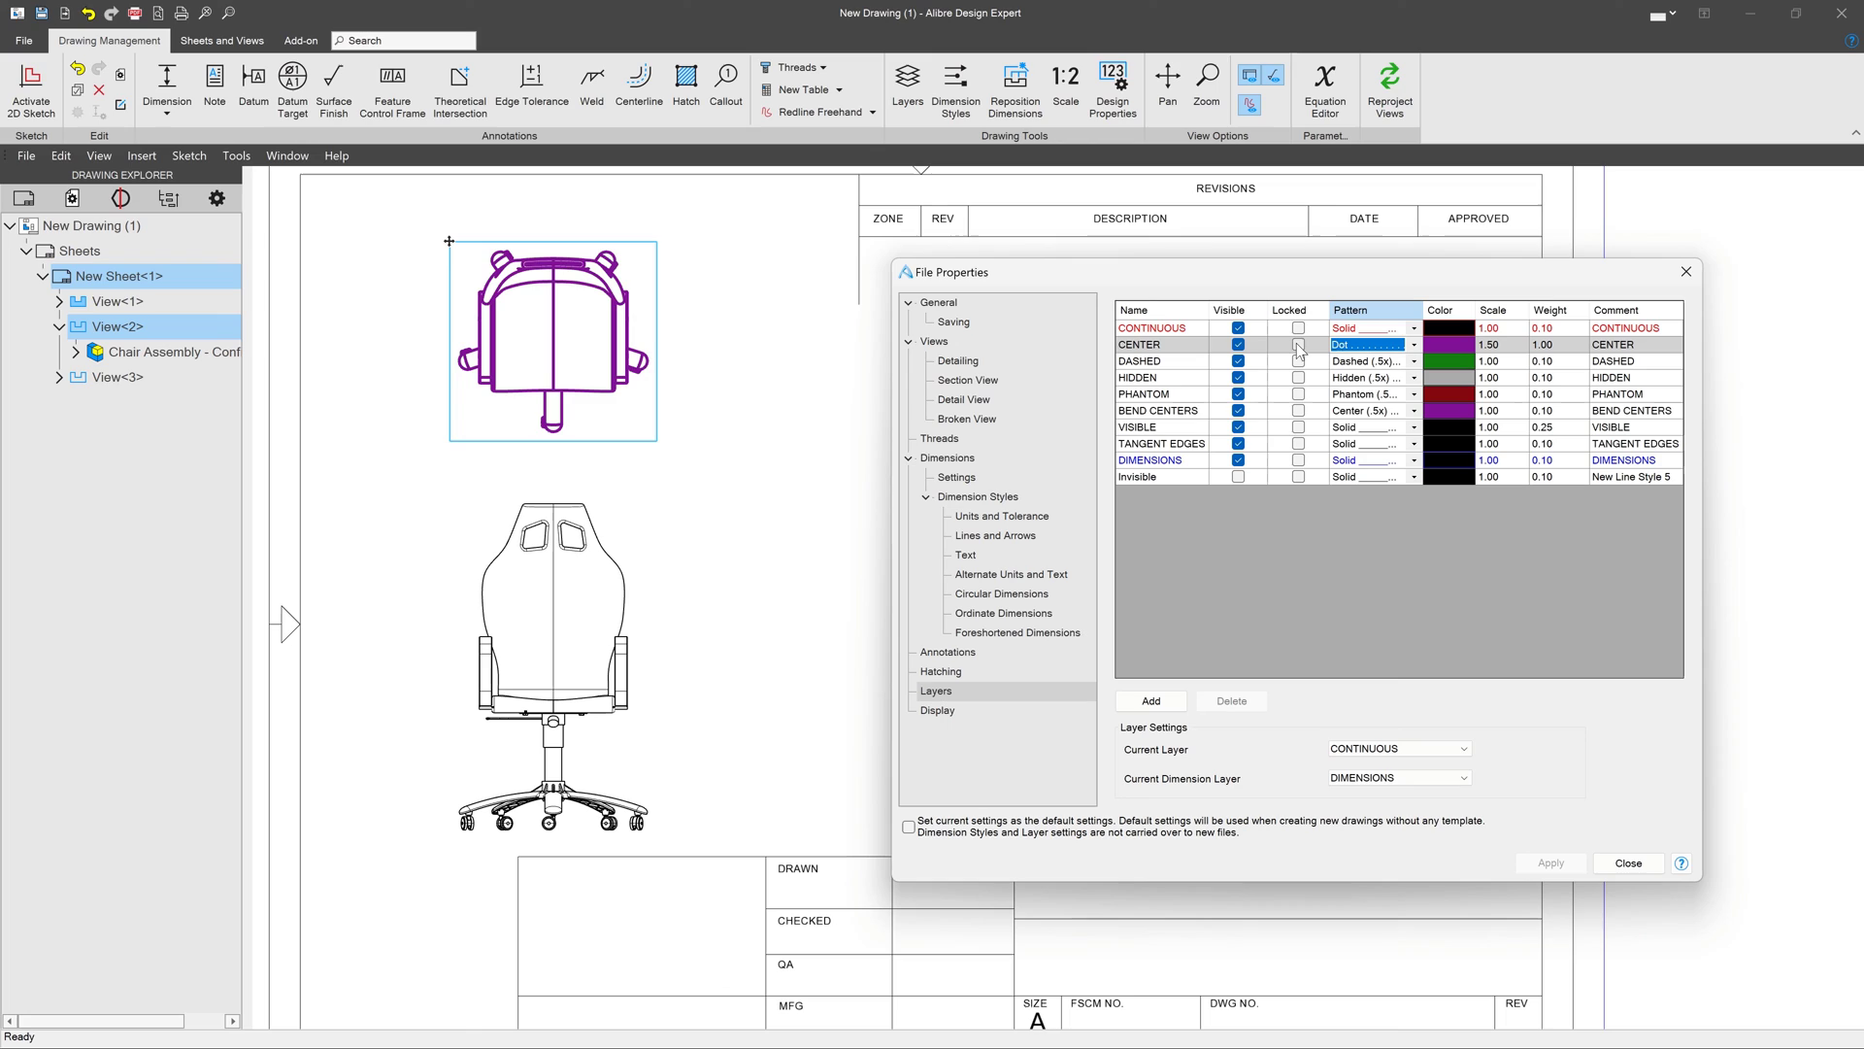
{"action": "left_click", "coordinate": [1239, 563]}
{"action": "left_click", "coordinate": [1129, 347]}
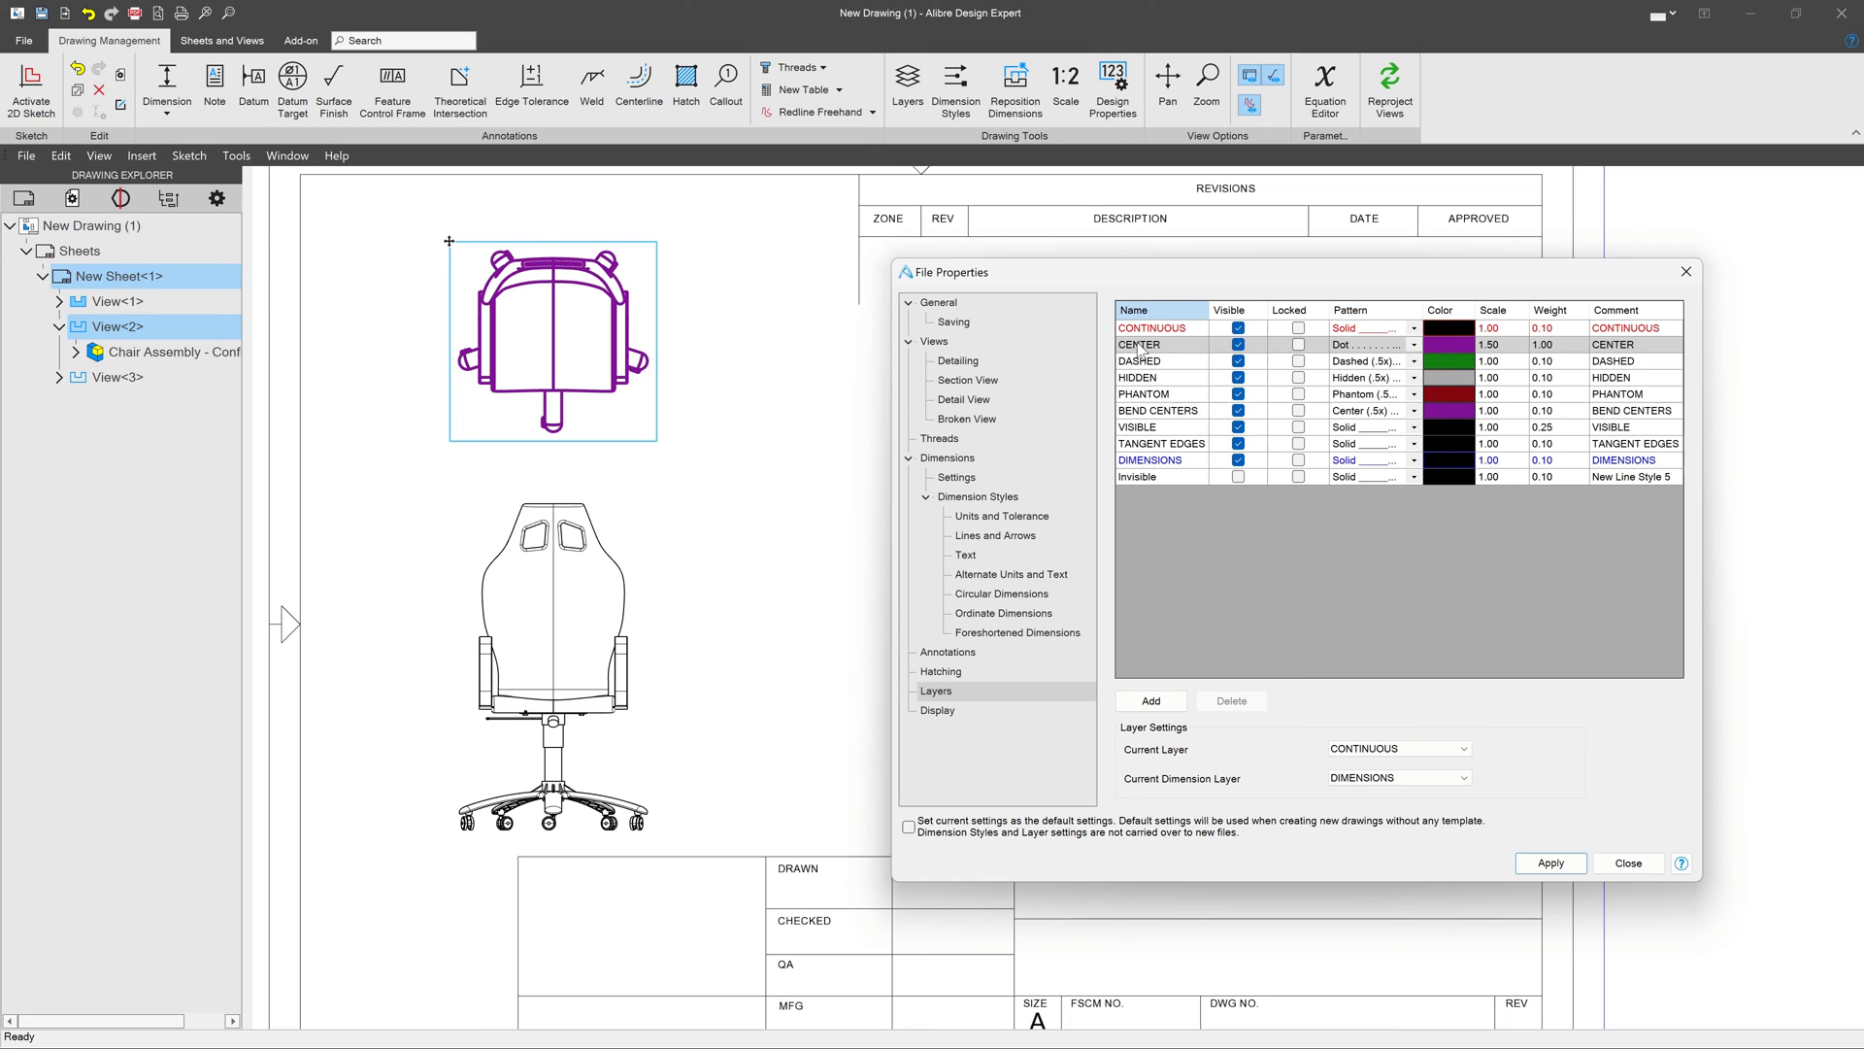
{"action": "left_click", "coordinate": [1551, 862]}
{"action": "left_click", "coordinate": [1628, 864]}
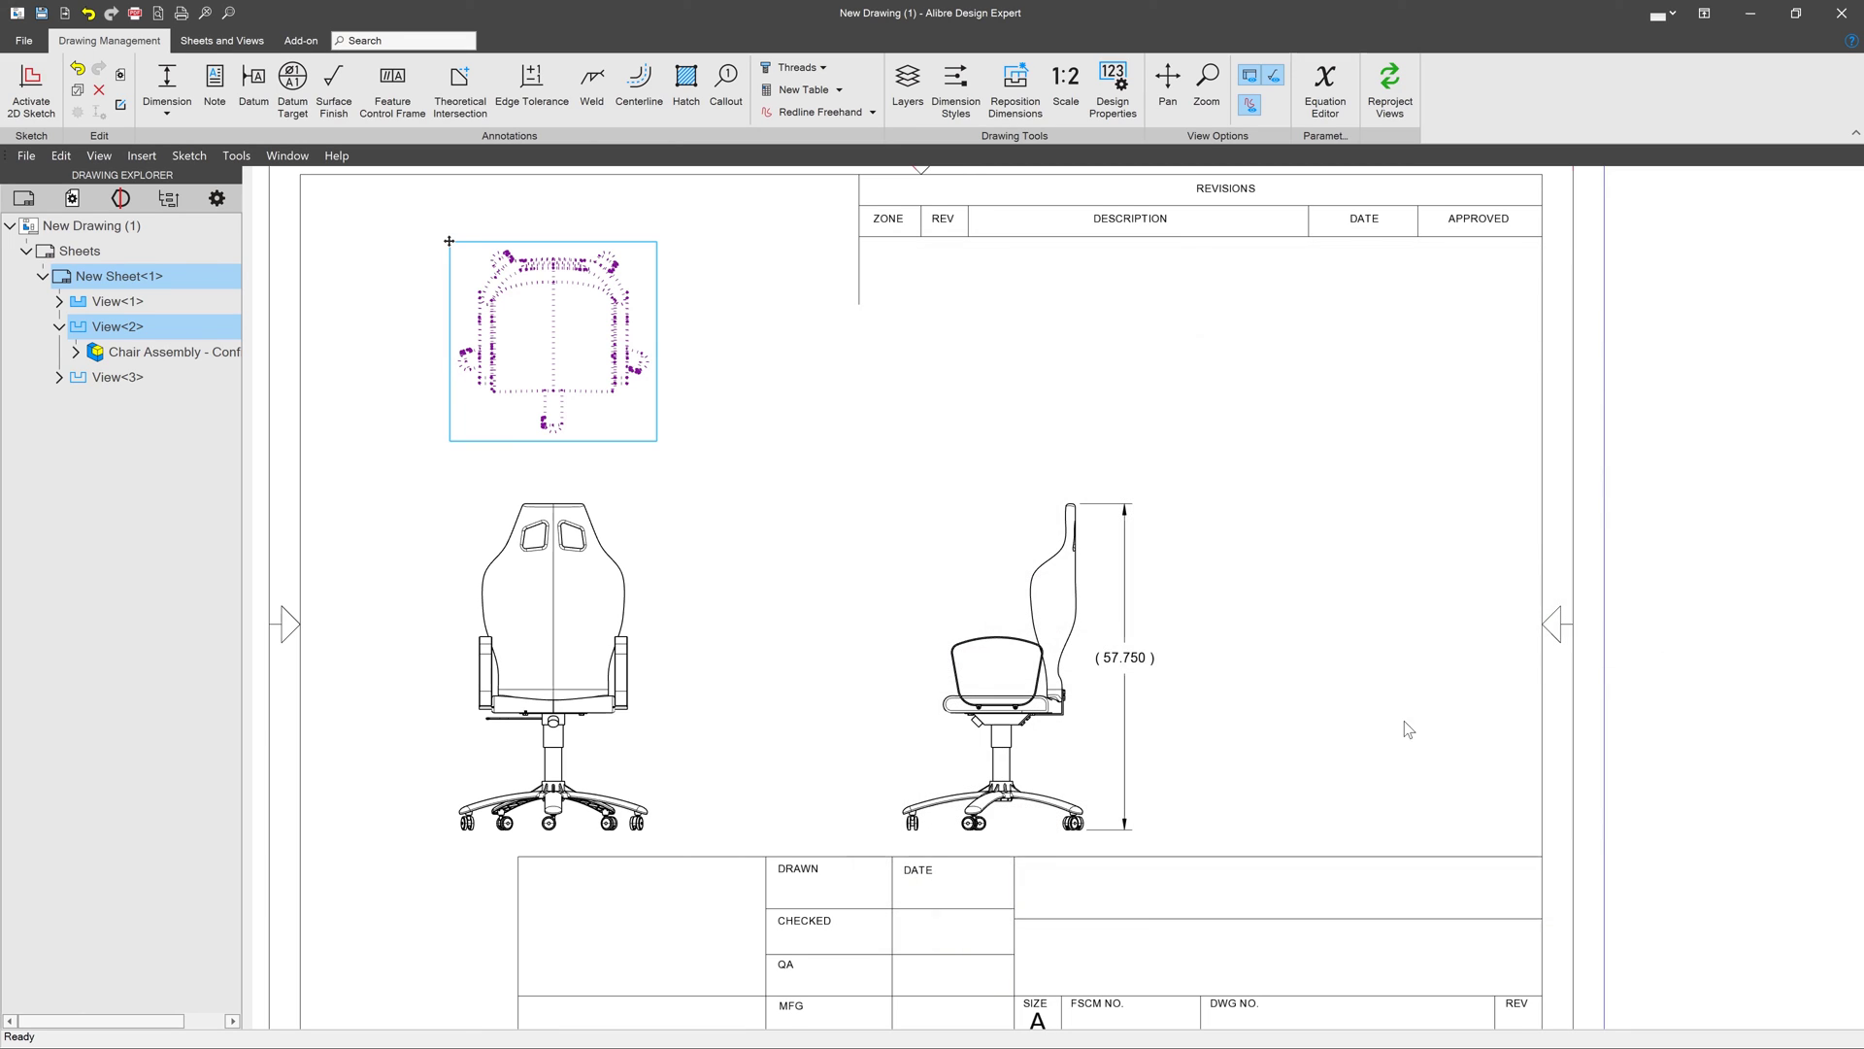
Examine the dotted linework of the chair's top view up close and against the whole sheet
{"action": "scroll", "coordinate": [481, 241], "scroll_direction": "up", "scroll_amount": 5}
{"action": "scroll", "coordinate": [587, 544], "scroll_direction": "up", "scroll_amount": 2}
{"action": "scroll", "coordinate": [602, 573], "scroll_direction": "down", "scroll_amount": 3}
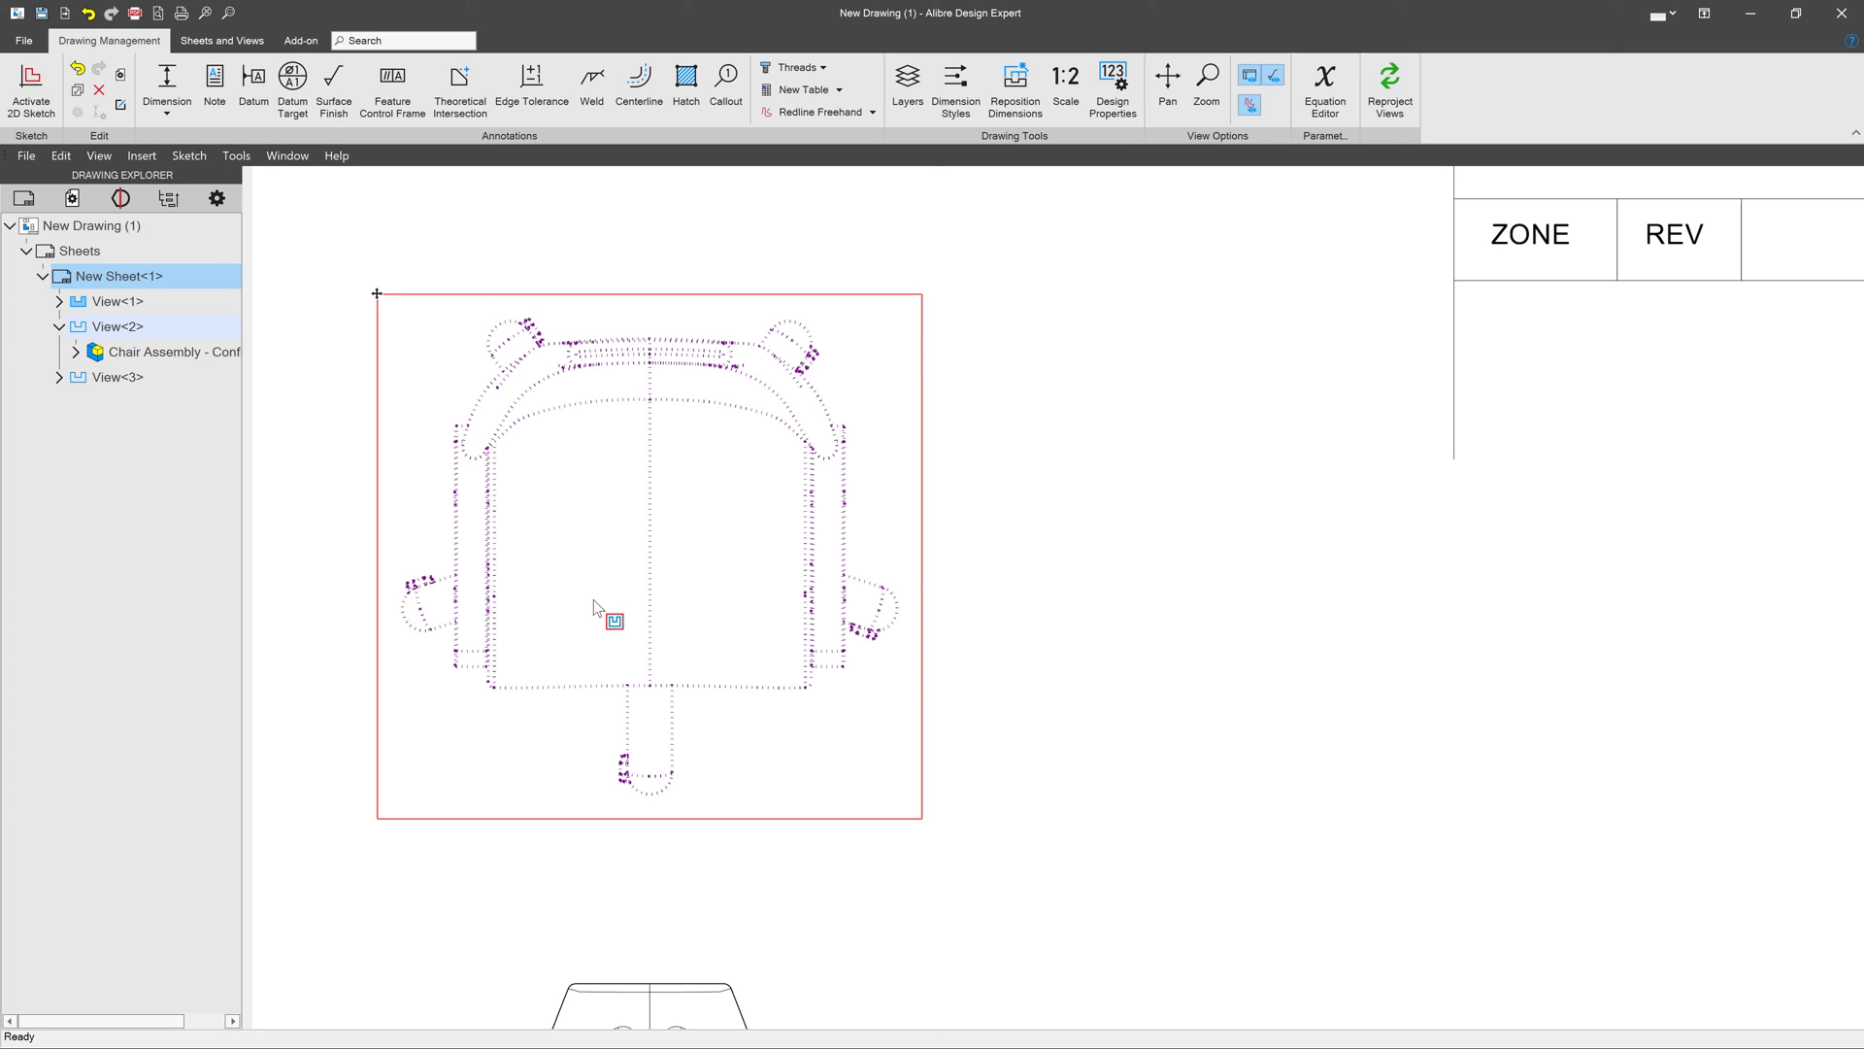
{"action": "scroll", "coordinate": [593, 606], "scroll_direction": "down", "scroll_amount": 4}
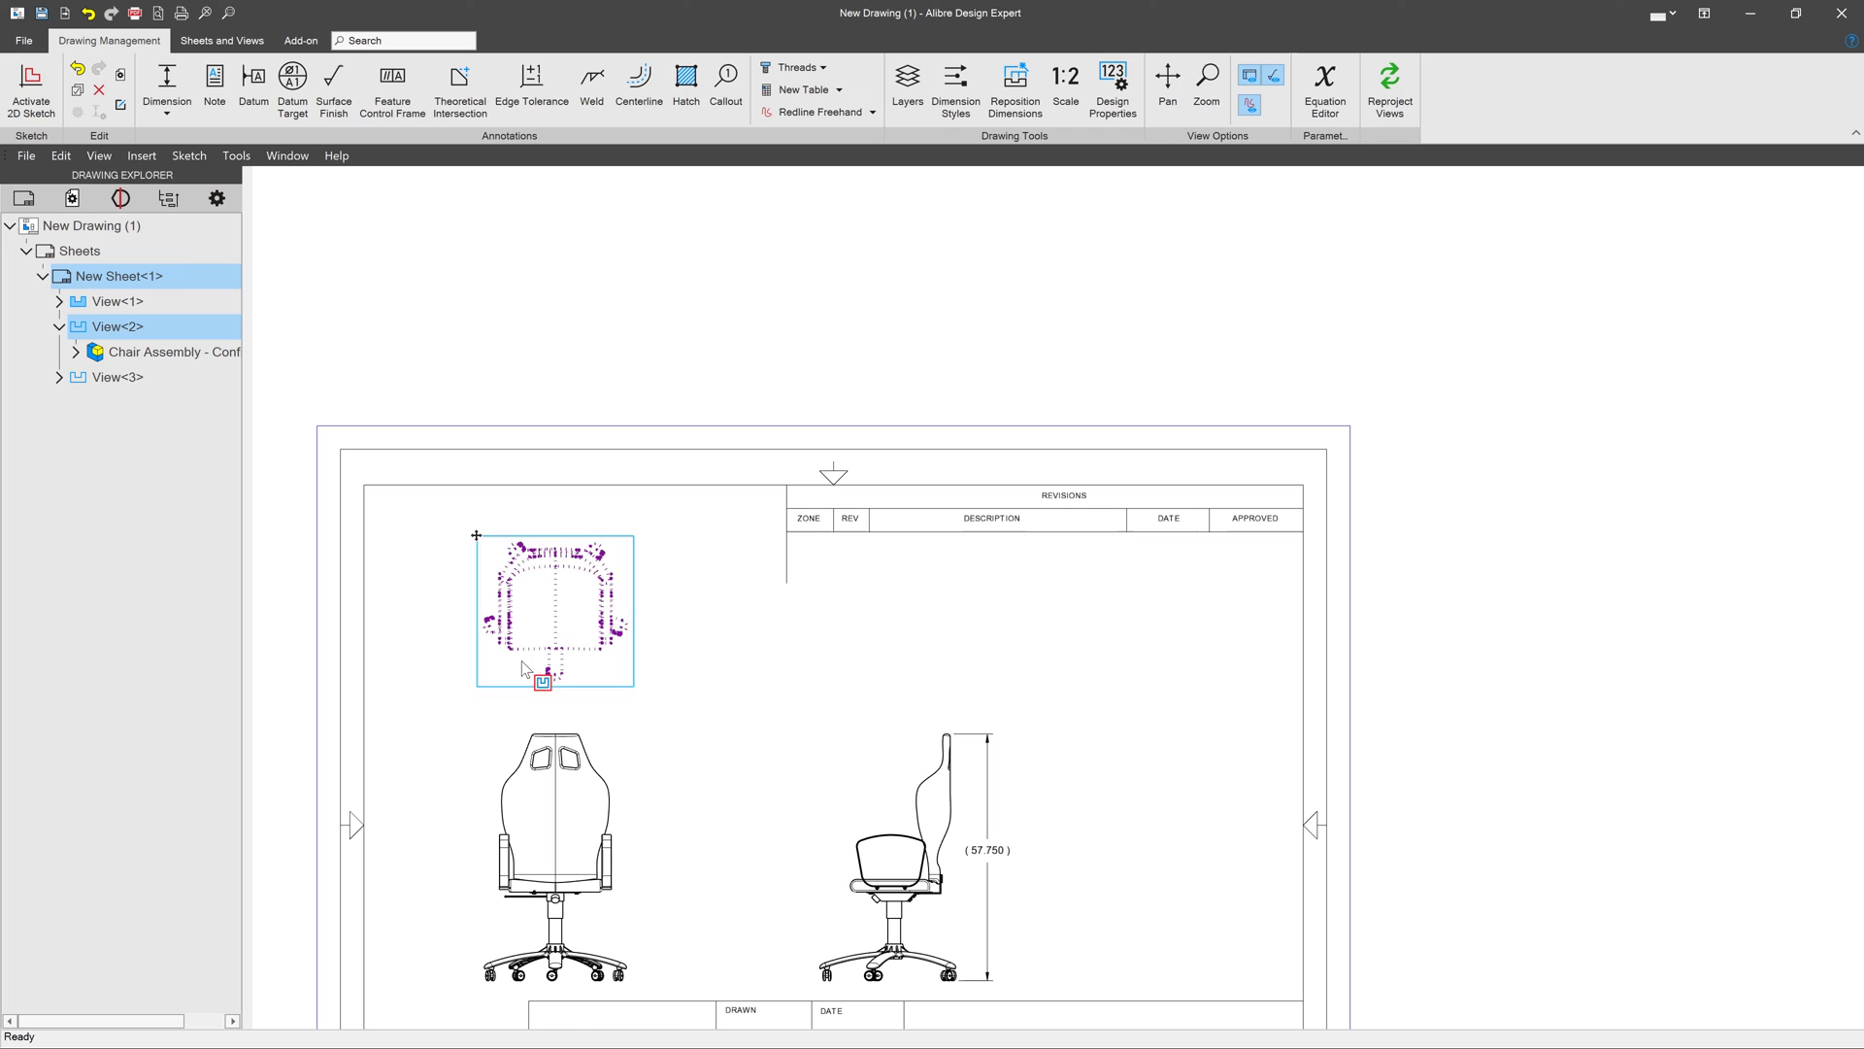
{"action": "scroll", "coordinate": [530, 617], "scroll_direction": "up", "scroll_amount": 2}
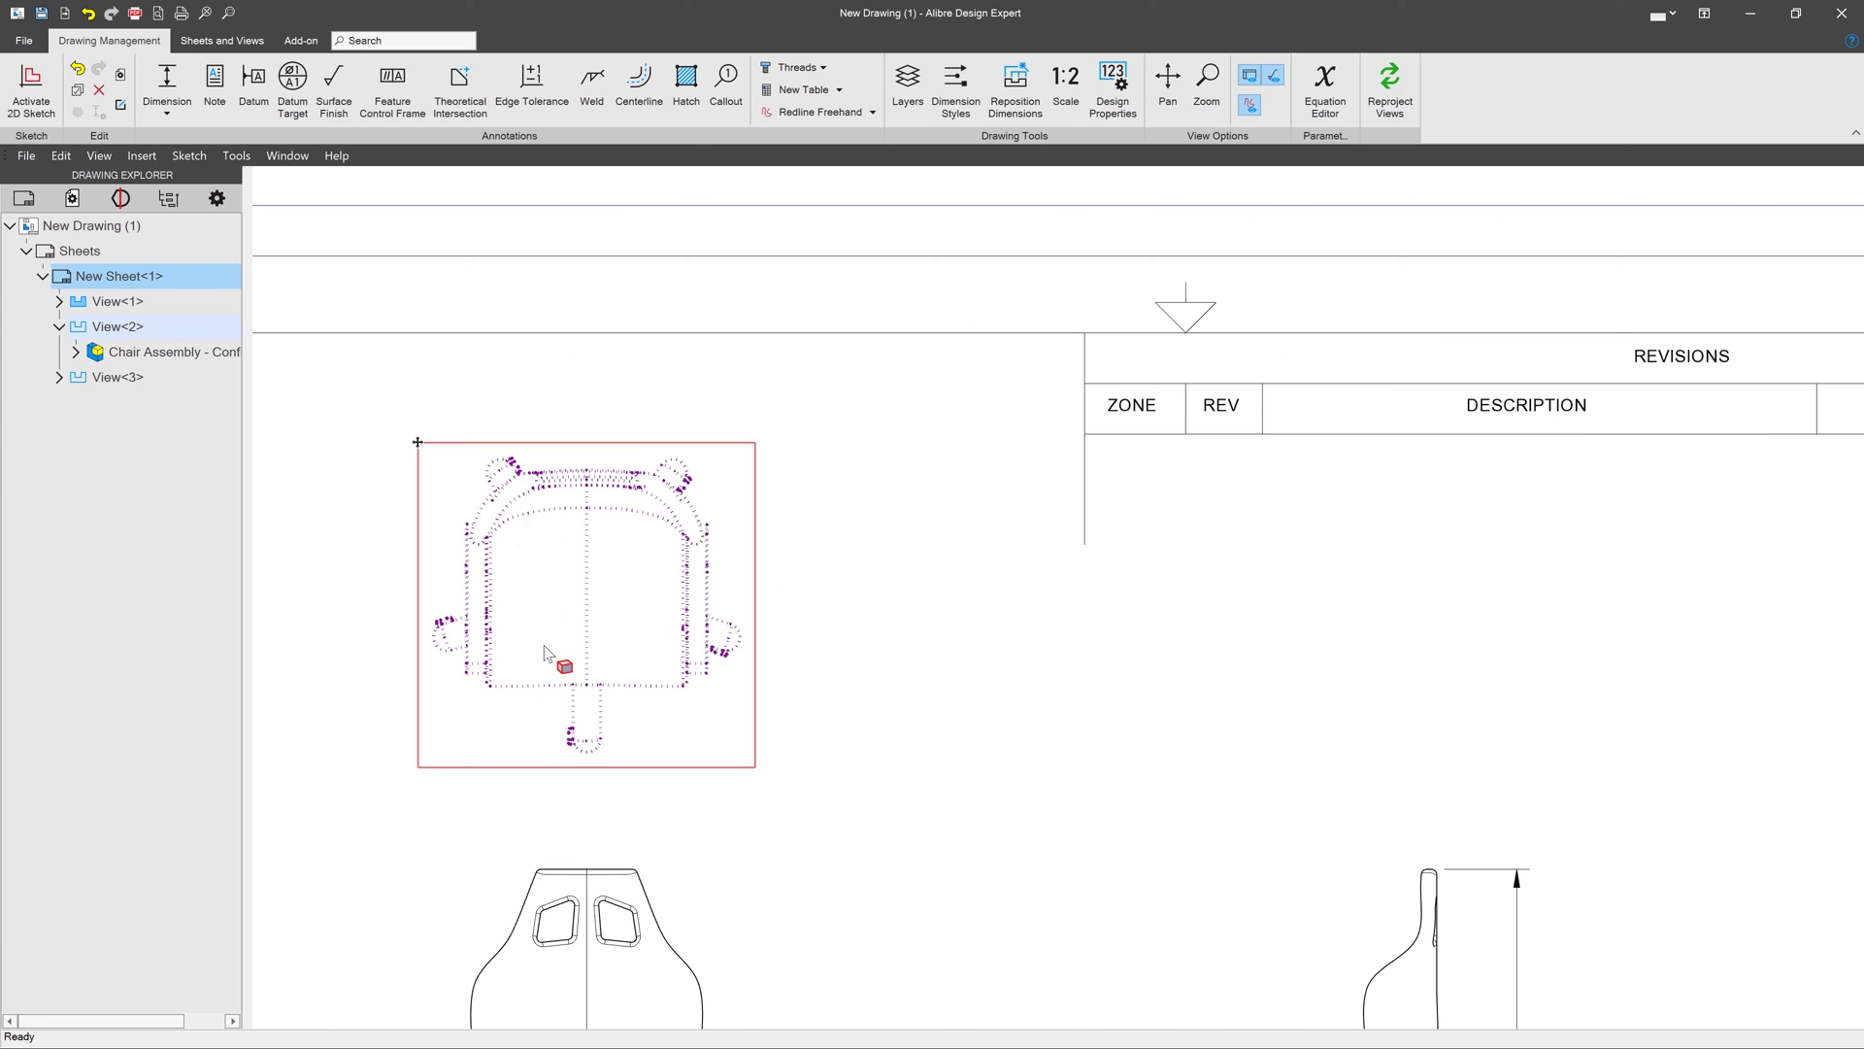